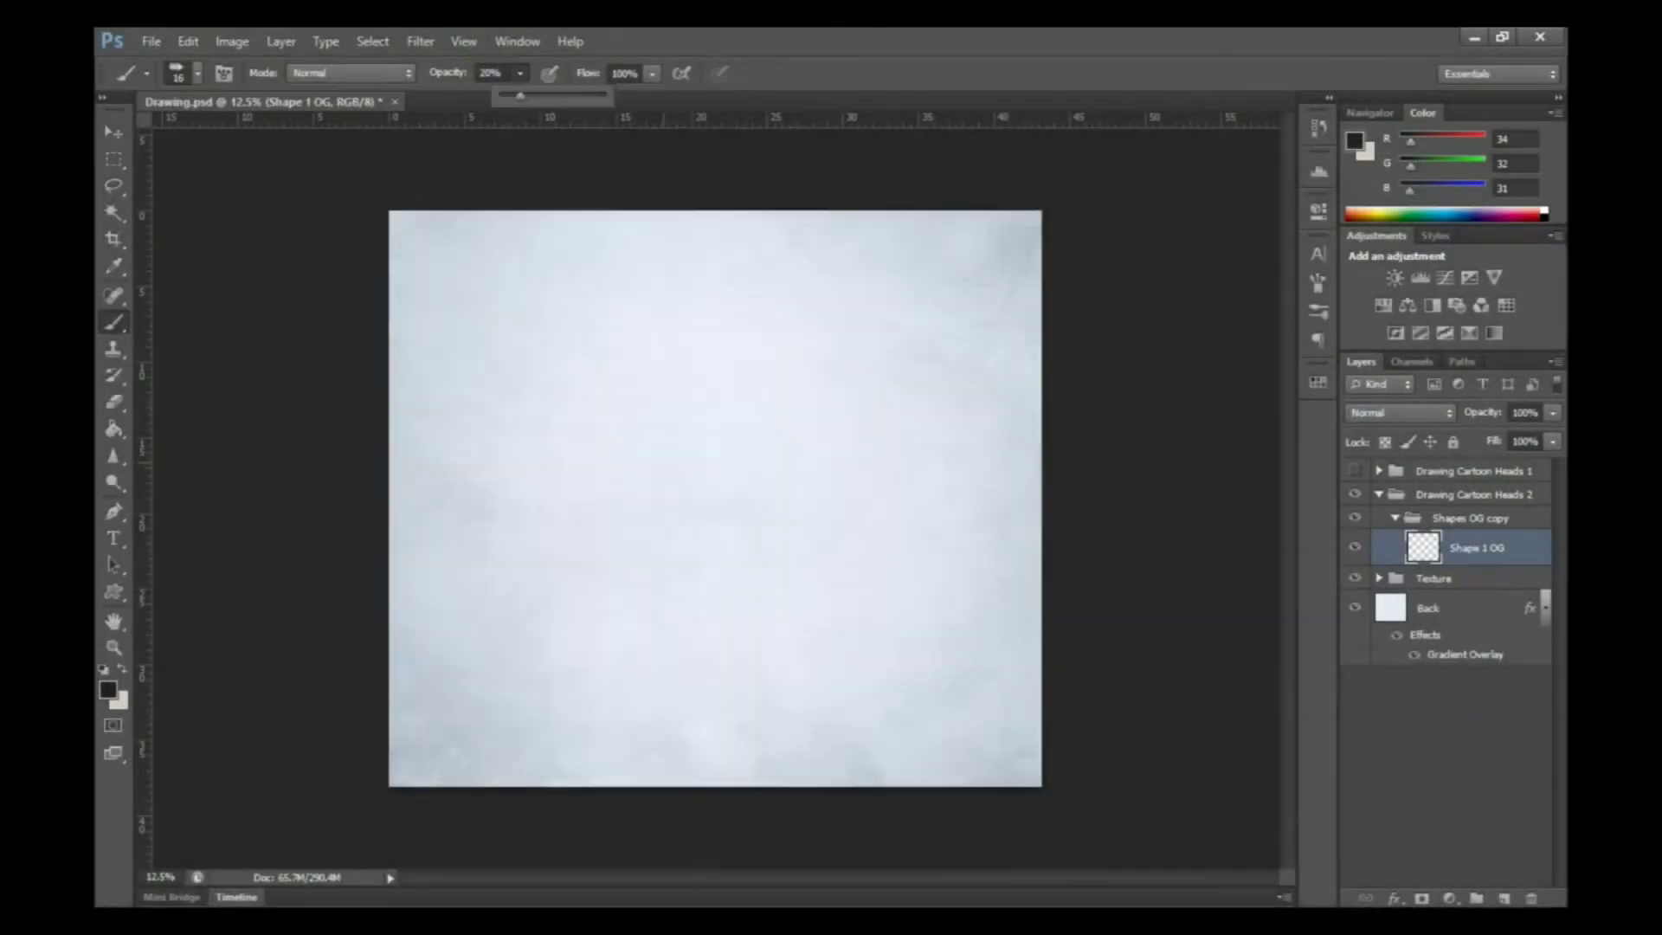
Sketch a rough bean-shaped head outline with several brush strokes
{"action": "left_click_drag", "start_coordinate": [667, 386], "coordinate": [755, 482]}
{"action": "scroll", "coordinate": [715, 497], "scroll_direction": "up", "scroll_amount": 2}
{"action": "left_click_drag", "start_coordinate": [493, 437], "coordinate": [800, 385]}
{"action": "left_click_drag", "start_coordinate": [467, 502], "coordinate": [883, 536]}
{"action": "left_click_drag", "start_coordinate": [735, 371], "coordinate": [883, 528]}
{"action": "mouse_move", "coordinate": [535, 400]}
{"action": "left_mouse_down"}
{"action": "mouse_move", "coordinate": [463, 506]}
{"action": "mouse_move", "coordinate": [519, 596]}
{"action": "left_mouse_up"}
Retrace the head outline's left, top, bottom and right edges in darker strokes
{"action": "mouse_move", "coordinate": [463, 522]}
{"action": "left_mouse_down"}
{"action": "mouse_move", "coordinate": [581, 599]}
{"action": "mouse_move", "coordinate": [657, 581]}
{"action": "left_mouse_up"}
{"action": "mouse_move", "coordinate": [472, 470]}
{"action": "left_mouse_down"}
{"action": "mouse_move", "coordinate": [481, 450]}
{"action": "mouse_move", "coordinate": [717, 358]}
{"action": "mouse_move", "coordinate": [843, 424]}
{"action": "left_mouse_up"}
{"action": "mouse_move", "coordinate": [649, 578]}
{"action": "left_mouse_down"}
{"action": "mouse_move", "coordinate": [853, 589]}
{"action": "mouse_move", "coordinate": [874, 445]}
{"action": "mouse_move", "coordinate": [688, 359]}
{"action": "left_mouse_up"}
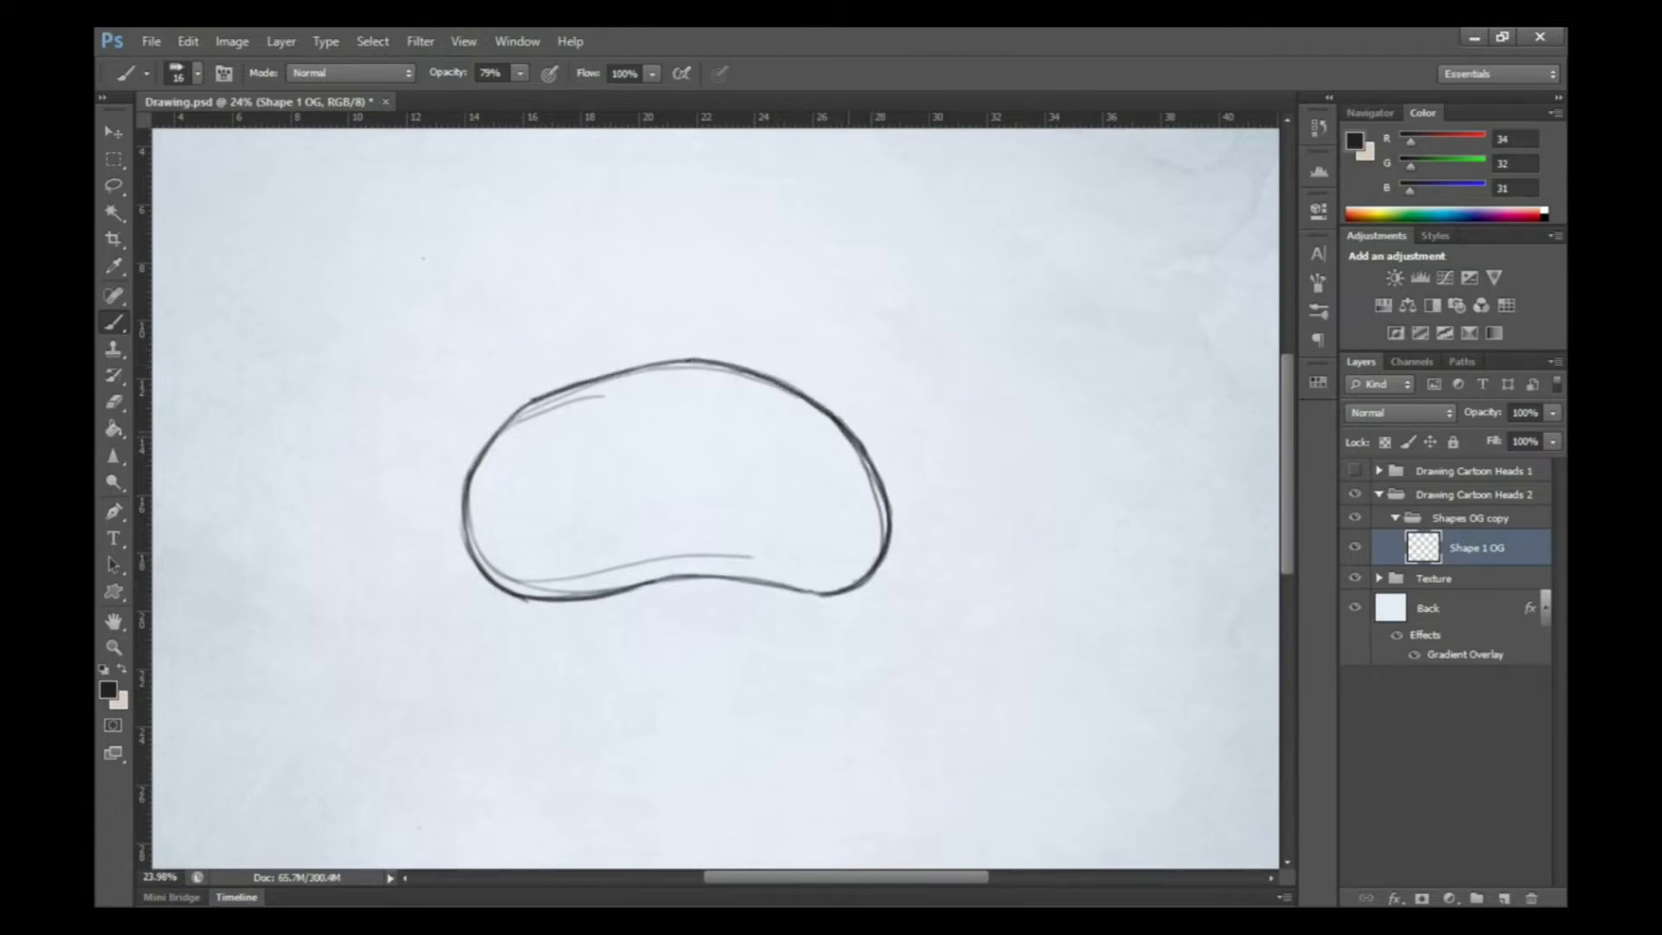
{"action": "left_click_drag", "start_coordinate": [843, 426], "coordinate": [735, 590]}
Erase the faint stray lines inside the head and start Edit > Transform > Warp on it
{"action": "key", "text": "e"}
{"action": "left_click_drag", "start_coordinate": [510, 424], "coordinate": [692, 368]}
{"action": "left_click_drag", "start_coordinate": [502, 584], "coordinate": [753, 555]}
{"action": "left_click_drag", "start_coordinate": [467, 520], "coordinate": [623, 571]}
{"action": "left_click_drag", "start_coordinate": [879, 441], "coordinate": [865, 528]}
{"action": "left_click", "coordinate": [188, 40]}
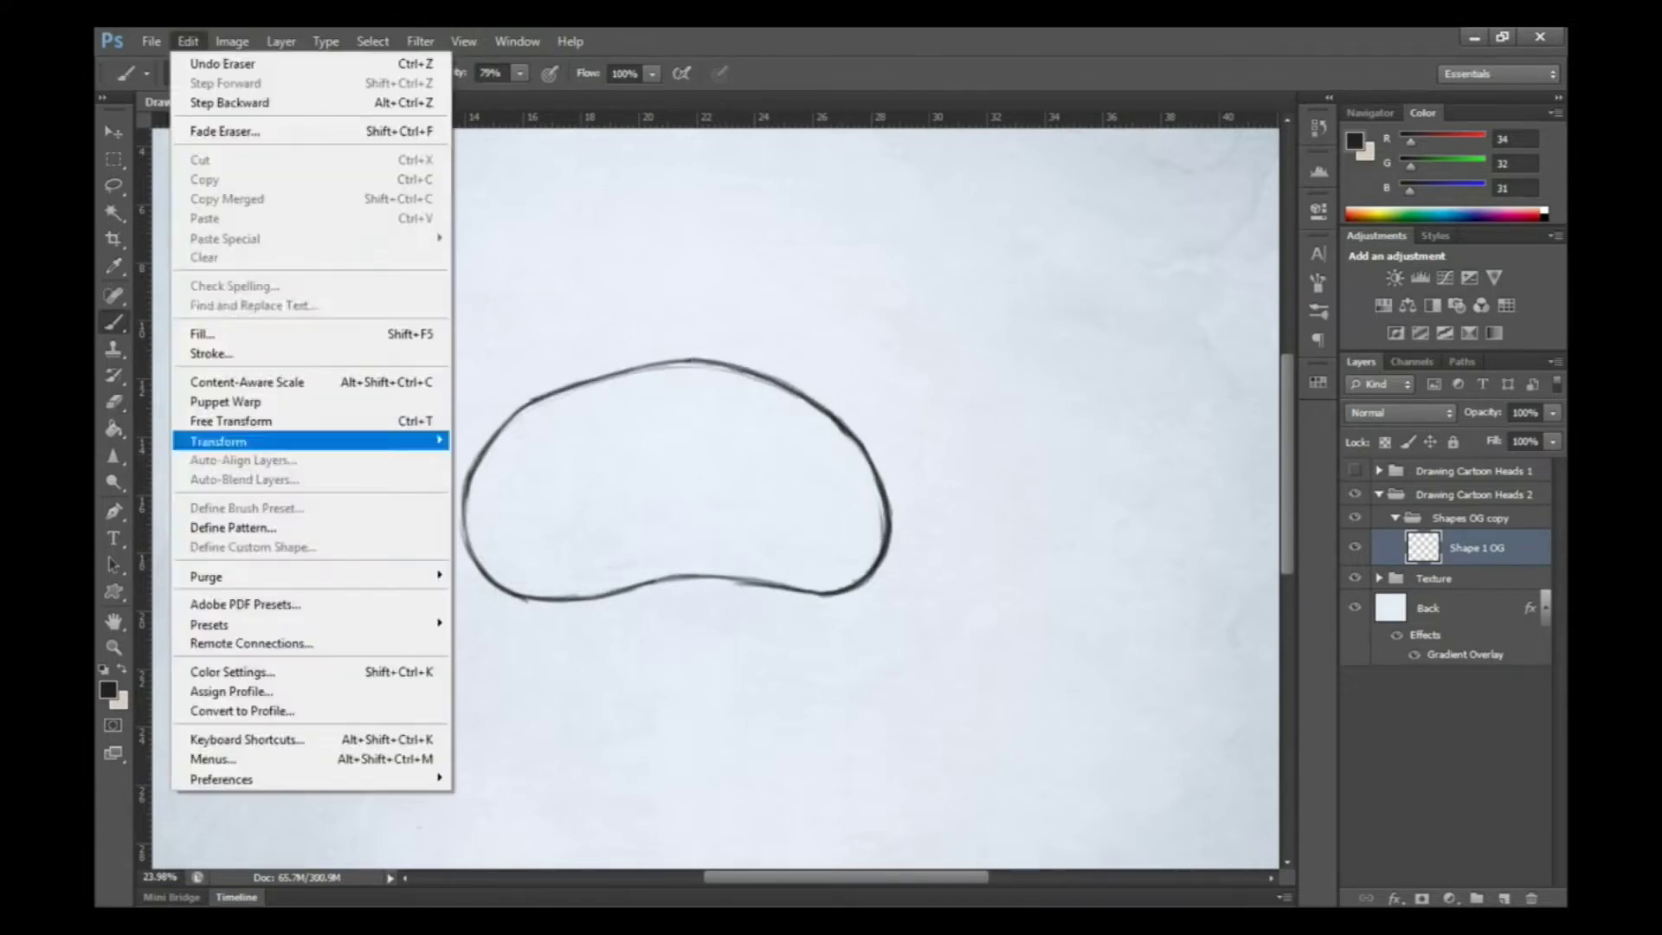
{"action": "left_click", "coordinate": [260, 433]}
Commit the warp, then draw the eye guideline, both eye ovals and their pupils
{"action": "left_click_drag", "start_coordinate": [692, 358], "coordinate": [692, 352]}
{"action": "key", "text": "Return"}
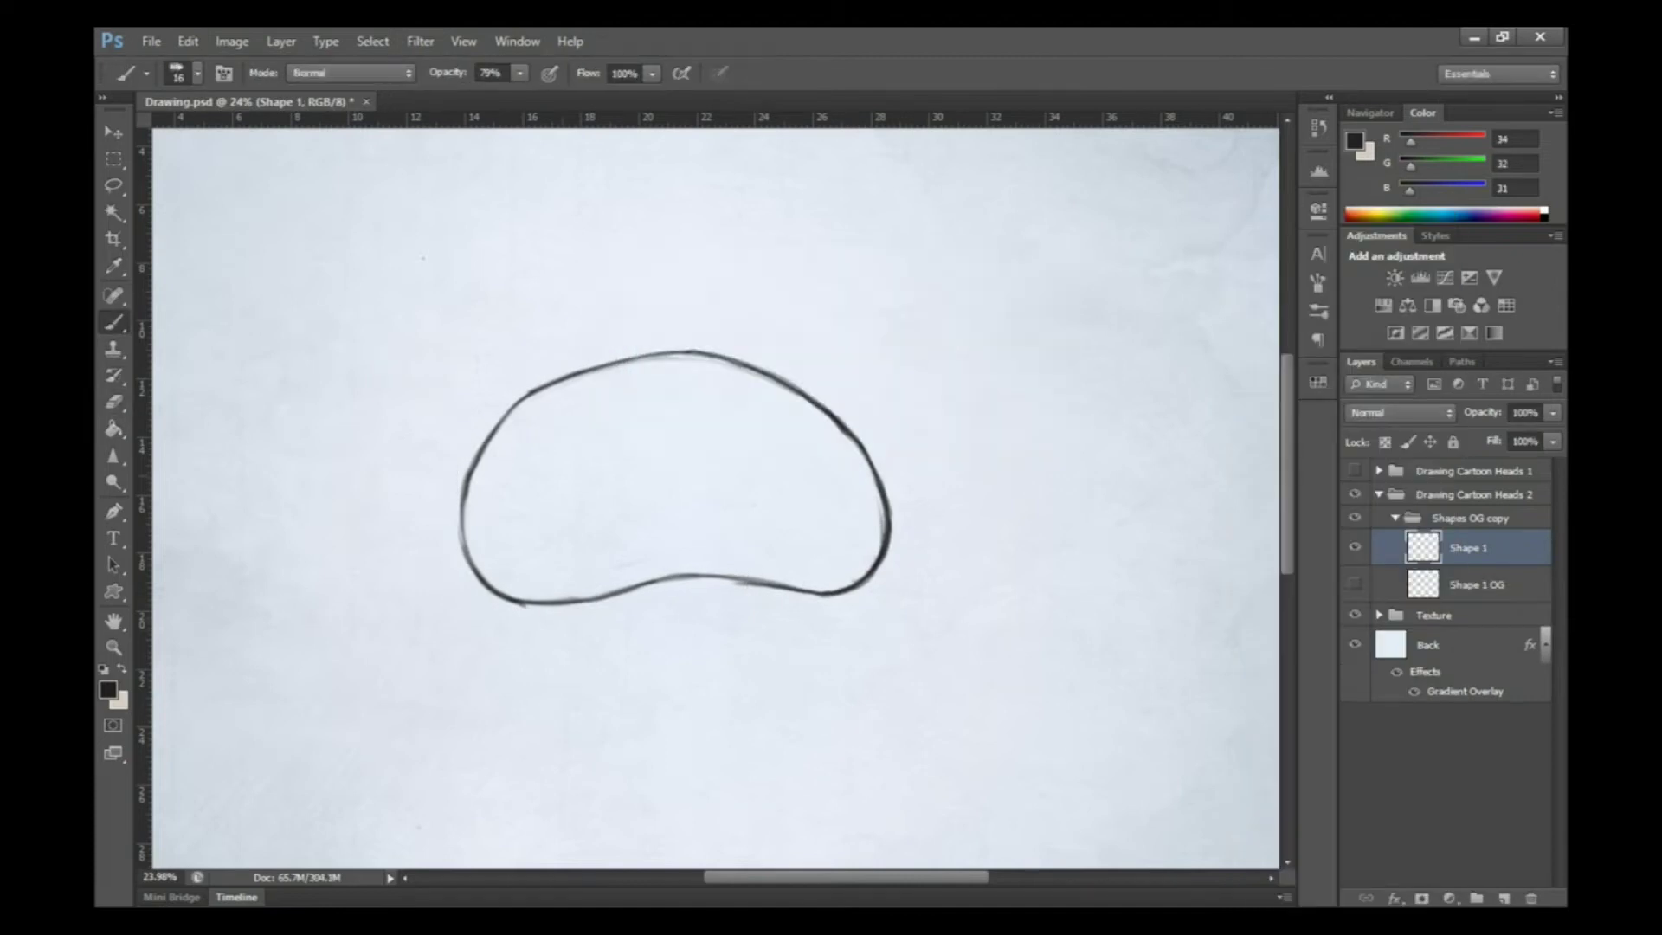
{"action": "left_click_drag", "start_coordinate": [636, 486], "coordinate": [823, 495]}
{"action": "mouse_move", "coordinate": [641, 476]}
{"action": "left_mouse_down"}
{"action": "mouse_move", "coordinate": [518, 507]}
{"action": "mouse_move", "coordinate": [563, 525]}
{"action": "mouse_move", "coordinate": [641, 479]}
{"action": "mouse_move", "coordinate": [846, 493]}
{"action": "mouse_move", "coordinate": [727, 510]}
{"action": "left_mouse_up"}
{"action": "mouse_move", "coordinate": [641, 476]}
{"action": "left_mouse_down"}
{"action": "mouse_move", "coordinate": [601, 424]}
{"action": "mouse_move", "coordinate": [519, 510]}
{"action": "left_mouse_up"}
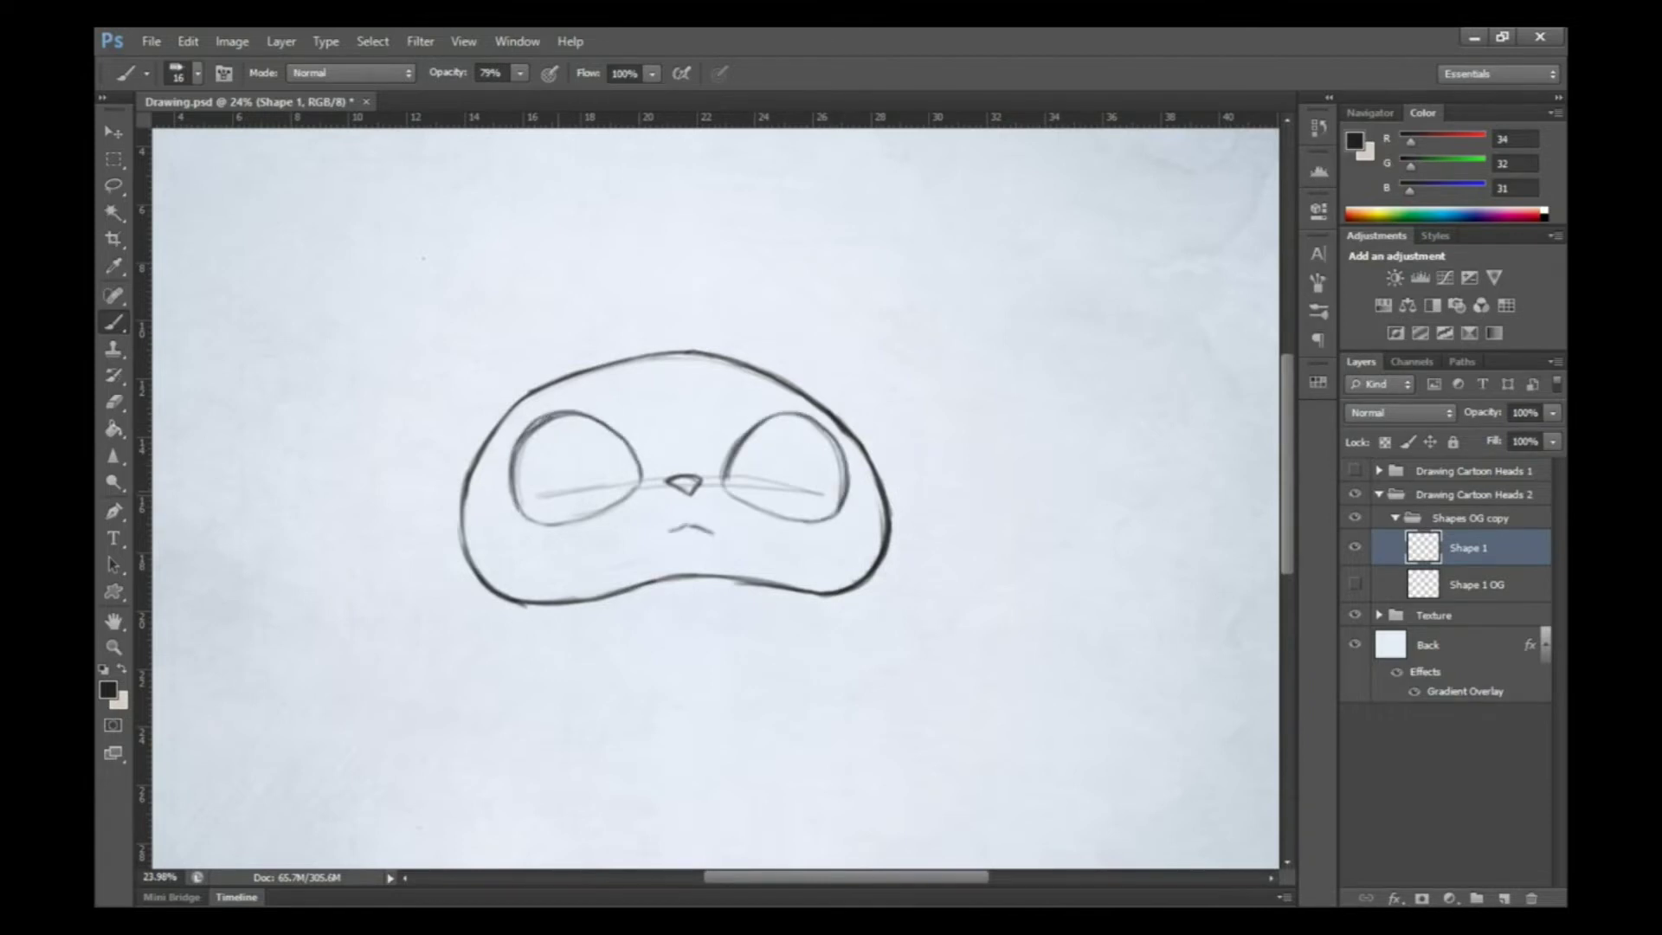
{"action": "mouse_move", "coordinate": [597, 424]}
{"action": "left_mouse_down"}
{"action": "mouse_move", "coordinate": [569, 502]}
{"action": "mouse_move", "coordinate": [636, 471]}
{"action": "left_mouse_up"}
{"action": "mouse_move", "coordinate": [766, 507]}
{"action": "left_mouse_down"}
{"action": "mouse_move", "coordinate": [789, 450]}
{"action": "mouse_move", "coordinate": [726, 506]}
{"action": "left_mouse_up"}
Draw pointed cat ears, spiky hair tufts on top, and fur marks inside the ears
{"action": "left_click_drag", "start_coordinate": [470, 463], "coordinate": [537, 381]}
{"action": "left_click_drag", "start_coordinate": [415, 327], "coordinate": [580, 373]}
{"action": "mouse_move", "coordinate": [771, 368]}
{"action": "left_mouse_down"}
{"action": "mouse_move", "coordinate": [879, 317]}
{"action": "mouse_move", "coordinate": [870, 450]}
{"action": "left_mouse_up"}
{"action": "left_click_drag", "start_coordinate": [606, 359], "coordinate": [753, 338]}
{"action": "mouse_move", "coordinate": [641, 328]}
{"action": "left_mouse_down"}
{"action": "mouse_move", "coordinate": [658, 381]}
{"action": "mouse_move", "coordinate": [709, 402]}
{"action": "left_mouse_up"}
{"action": "left_click_drag", "start_coordinate": [501, 407], "coordinate": [450, 441]}
{"action": "left_click_drag", "start_coordinate": [879, 325], "coordinate": [865, 415]}
{"action": "left_click_drag", "start_coordinate": [830, 346], "coordinate": [874, 407]}
Select the left ear, rotate it about 16.5 degrees, and deselect
{"action": "key", "text": "l"}
{"action": "left_click_drag", "start_coordinate": [415, 294], "coordinate": [471, 485]}
{"action": "key", "text": "ctrl+t"}
{"action": "left_click_drag", "start_coordinate": [346, 298], "coordinate": [368, 227]}
{"action": "key", "text": "Return"}
{"action": "key", "text": "ctrl+d"}
Redraw both eye outlines in darker strokes
{"action": "key", "text": "e"}
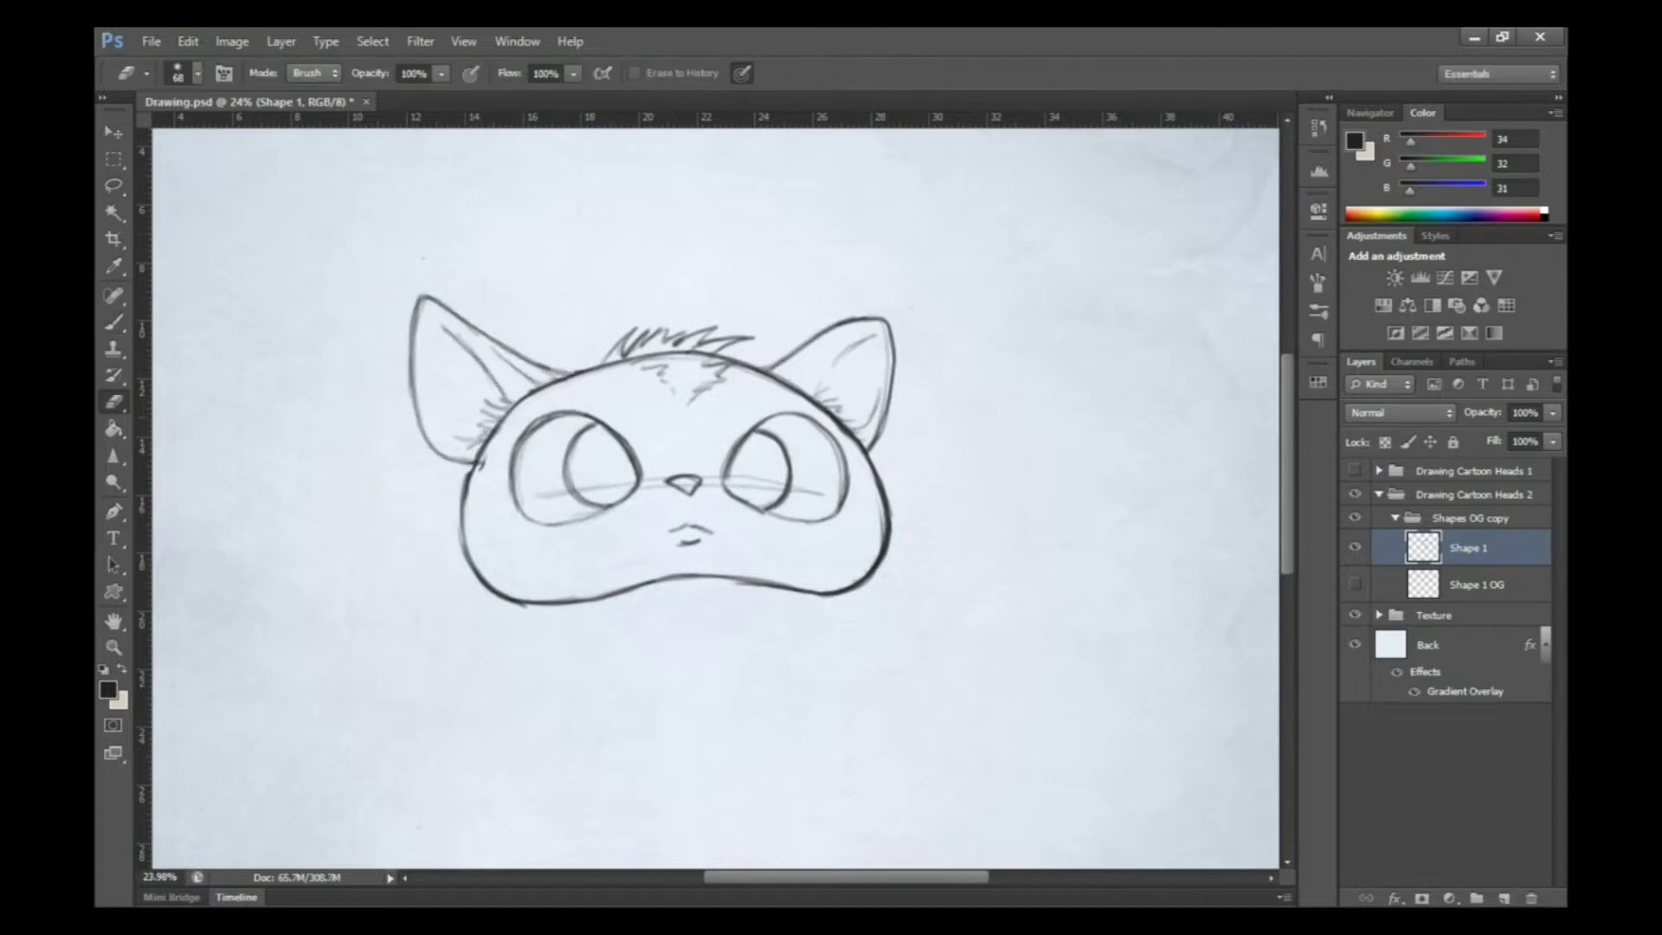
{"action": "key", "text": "b"}
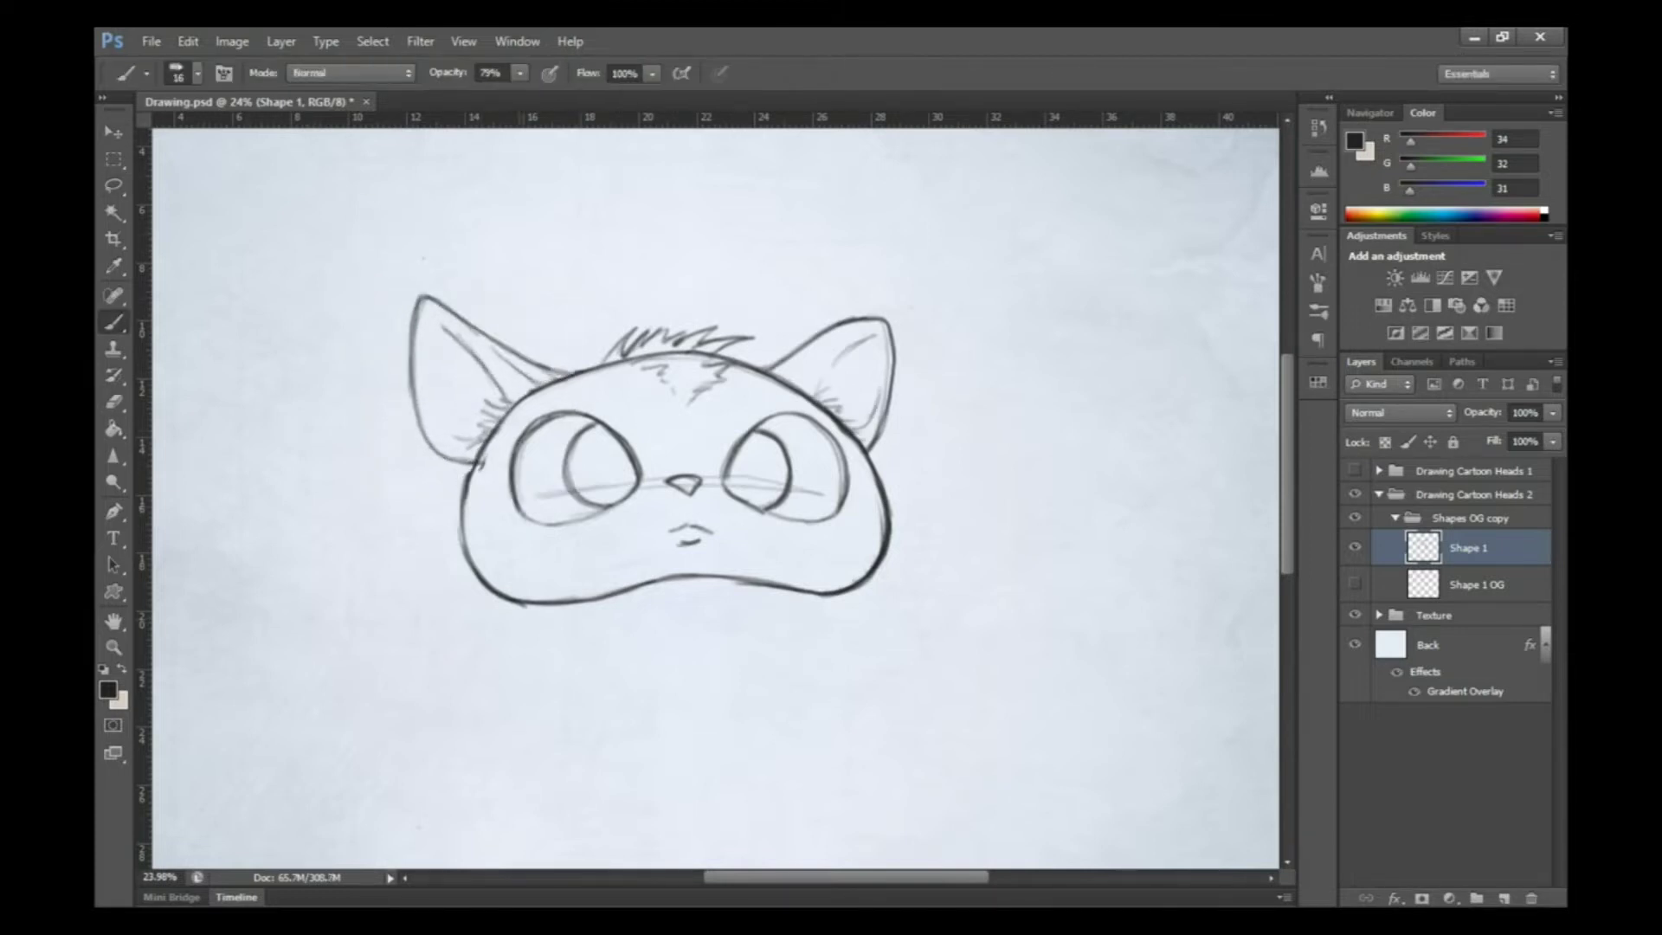
{"action": "left_click_drag", "start_coordinate": [536, 415], "coordinate": [636, 497]}
{"action": "left_click_drag", "start_coordinate": [597, 428], "coordinate": [606, 450]}
{"action": "left_click_drag", "start_coordinate": [731, 458], "coordinate": [839, 519]}
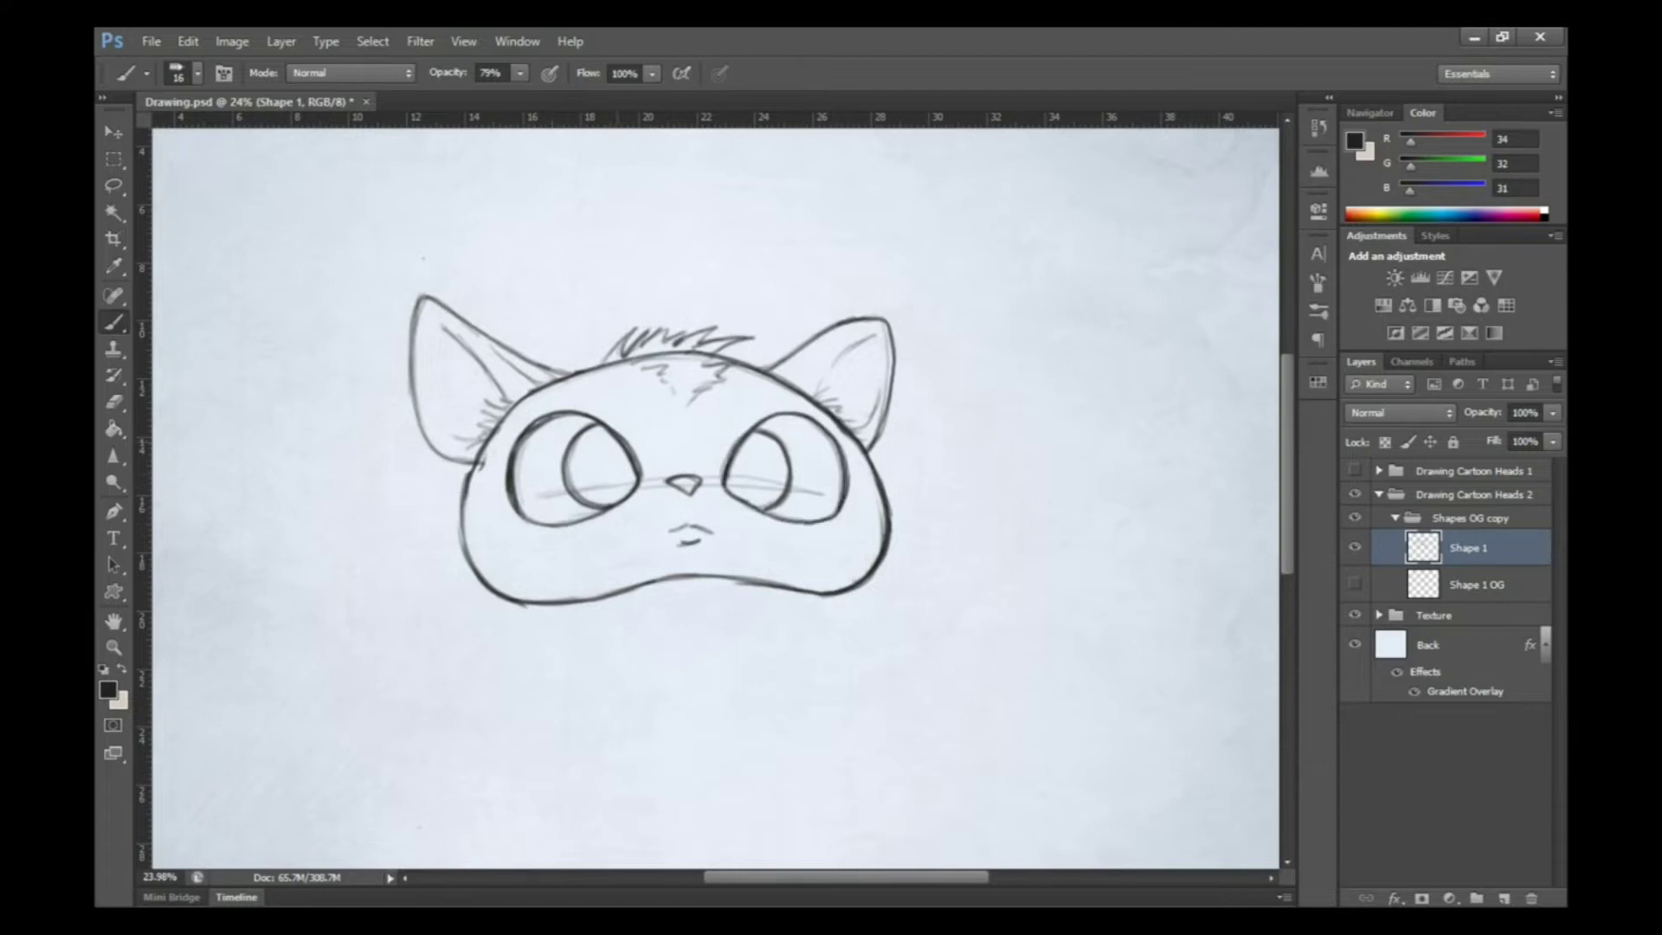
Lighten the right-eye guideline and darken the left-cheek fur, head-top fur and upper-right outline
{"action": "key", "text": "e"}
{"action": "left_click_drag", "start_coordinate": [729, 483], "coordinate": [815, 491]}
{"action": "key", "text": "b"}
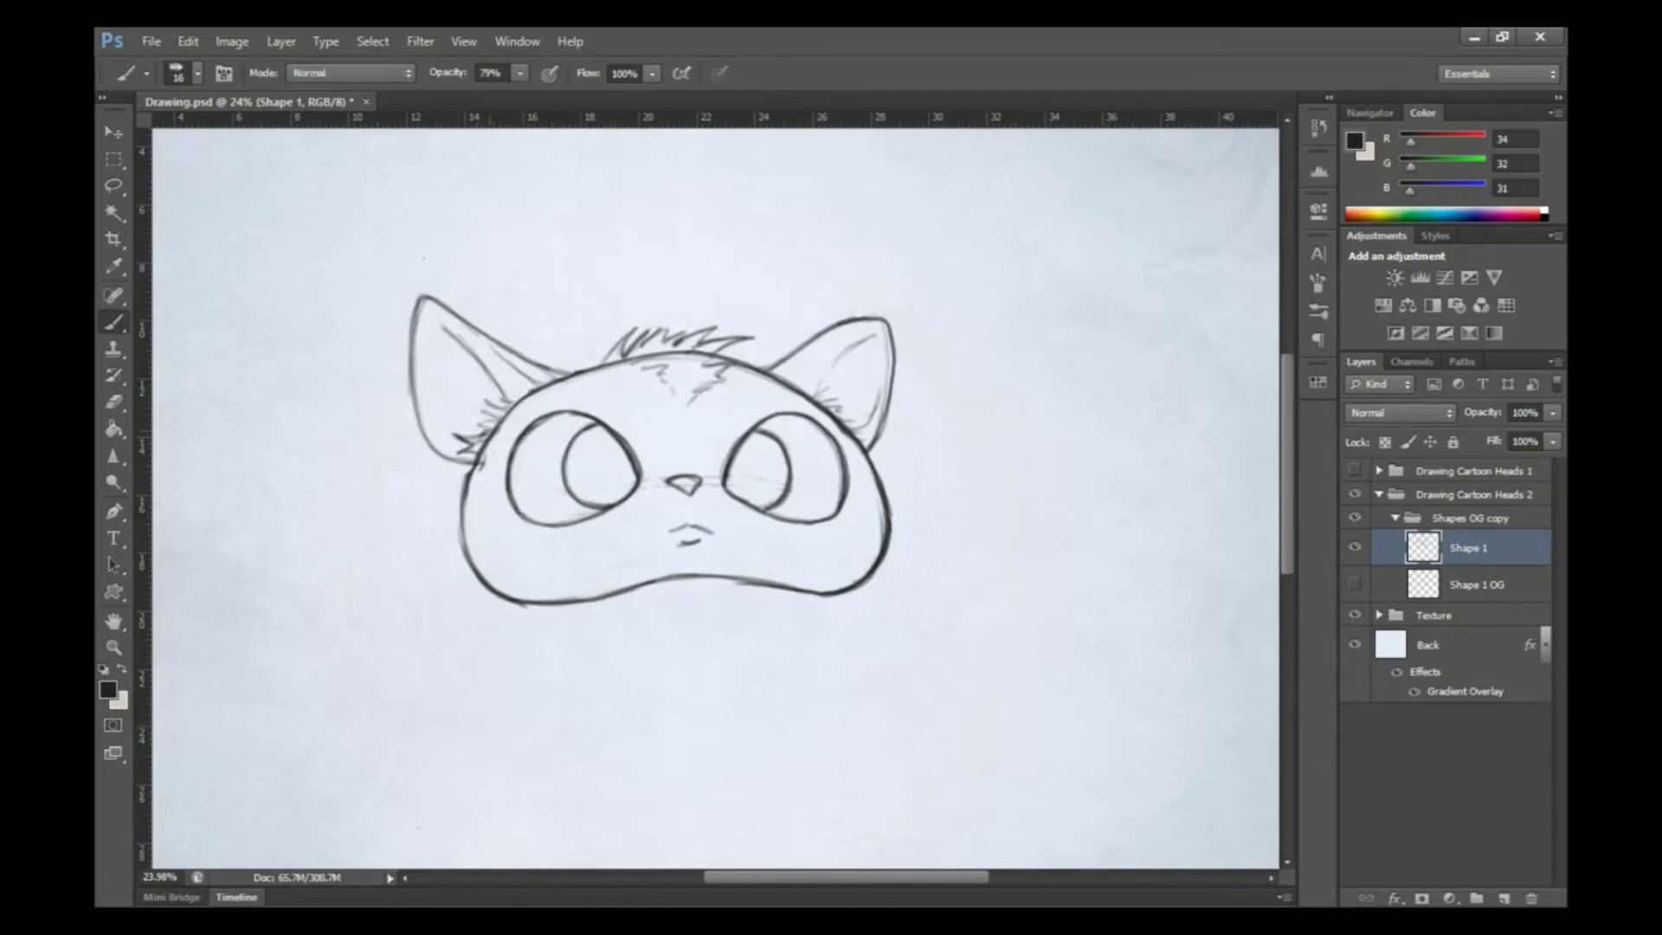
{"action": "left_click_drag", "start_coordinate": [506, 394], "coordinate": [472, 437]}
{"action": "key", "text": "e"}
{"action": "key", "text": "b"}
{"action": "left_click_drag", "start_coordinate": [545, 381], "coordinate": [627, 331]}
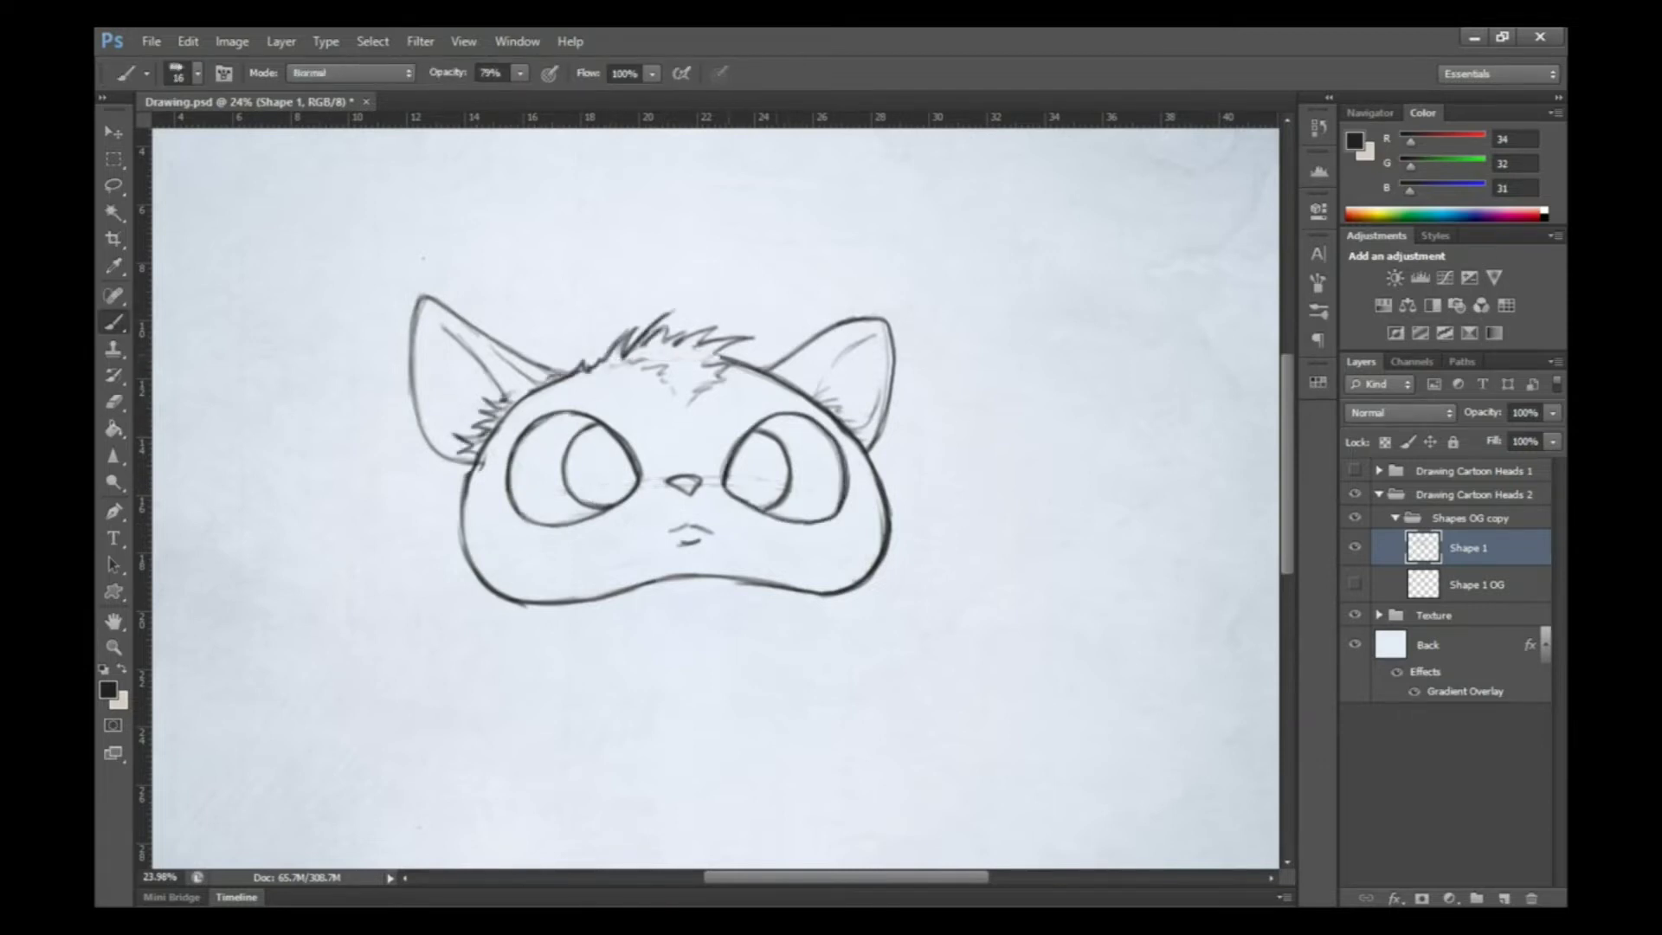
{"action": "left_click_drag", "start_coordinate": [732, 357], "coordinate": [792, 381]}
Erase stray lines near the left cheek and add a highlight arc in the left eye
{"action": "key", "text": "e"}
{"action": "left_click_drag", "start_coordinate": [554, 382], "coordinate": [480, 467]}
{"action": "key", "text": "b"}
{"action": "mouse_move", "coordinate": [610, 443]}
{"action": "left_mouse_down"}
{"action": "mouse_move", "coordinate": [602, 491]}
{"action": "mouse_move", "coordinate": [632, 484]}
{"action": "left_mouse_up"}
Redraw the right ear with a taller, sharper tip and fur strokes inside
{"action": "key", "text": "e"}
{"action": "key", "text": "b"}
{"action": "mouse_move", "coordinate": [777, 363]}
{"action": "left_mouse_down"}
{"action": "mouse_move", "coordinate": [889, 299]}
{"action": "mouse_move", "coordinate": [874, 428]}
{"action": "left_mouse_up"}
{"action": "key", "text": "e"}
{"action": "key", "text": "b"}
{"action": "mouse_move", "coordinate": [790, 377]}
{"action": "left_mouse_down"}
{"action": "mouse_move", "coordinate": [838, 394]}
{"action": "mouse_move", "coordinate": [813, 396]}
{"action": "mouse_move", "coordinate": [851, 441]}
{"action": "left_mouse_up"}
Add a V-shaped fur stroke on the forehead and small pupil circles in both eyes
{"action": "key", "text": "e"}
{"action": "key", "text": "b"}
{"action": "left_click_drag", "start_coordinate": [670, 389], "coordinate": [688, 406]}
{"action": "left_click_drag", "start_coordinate": [751, 459], "coordinate": [761, 471]}
Lower brush opacity to 49% and shade both irises grey
{"action": "key", "text": "4"}
{"action": "key", "text": "9"}
{"action": "left_click_drag", "start_coordinate": [584, 459], "coordinate": [624, 493]}
{"action": "left_click_drag", "start_coordinate": [731, 459], "coordinate": [766, 492]}
{"action": "mouse_move", "coordinate": [566, 445]}
{"action": "left_mouse_down"}
{"action": "mouse_move", "coordinate": [636, 506]}
{"action": "mouse_move", "coordinate": [623, 446]}
{"action": "left_mouse_up"}
{"action": "left_click_drag", "start_coordinate": [745, 437], "coordinate": [792, 502]}
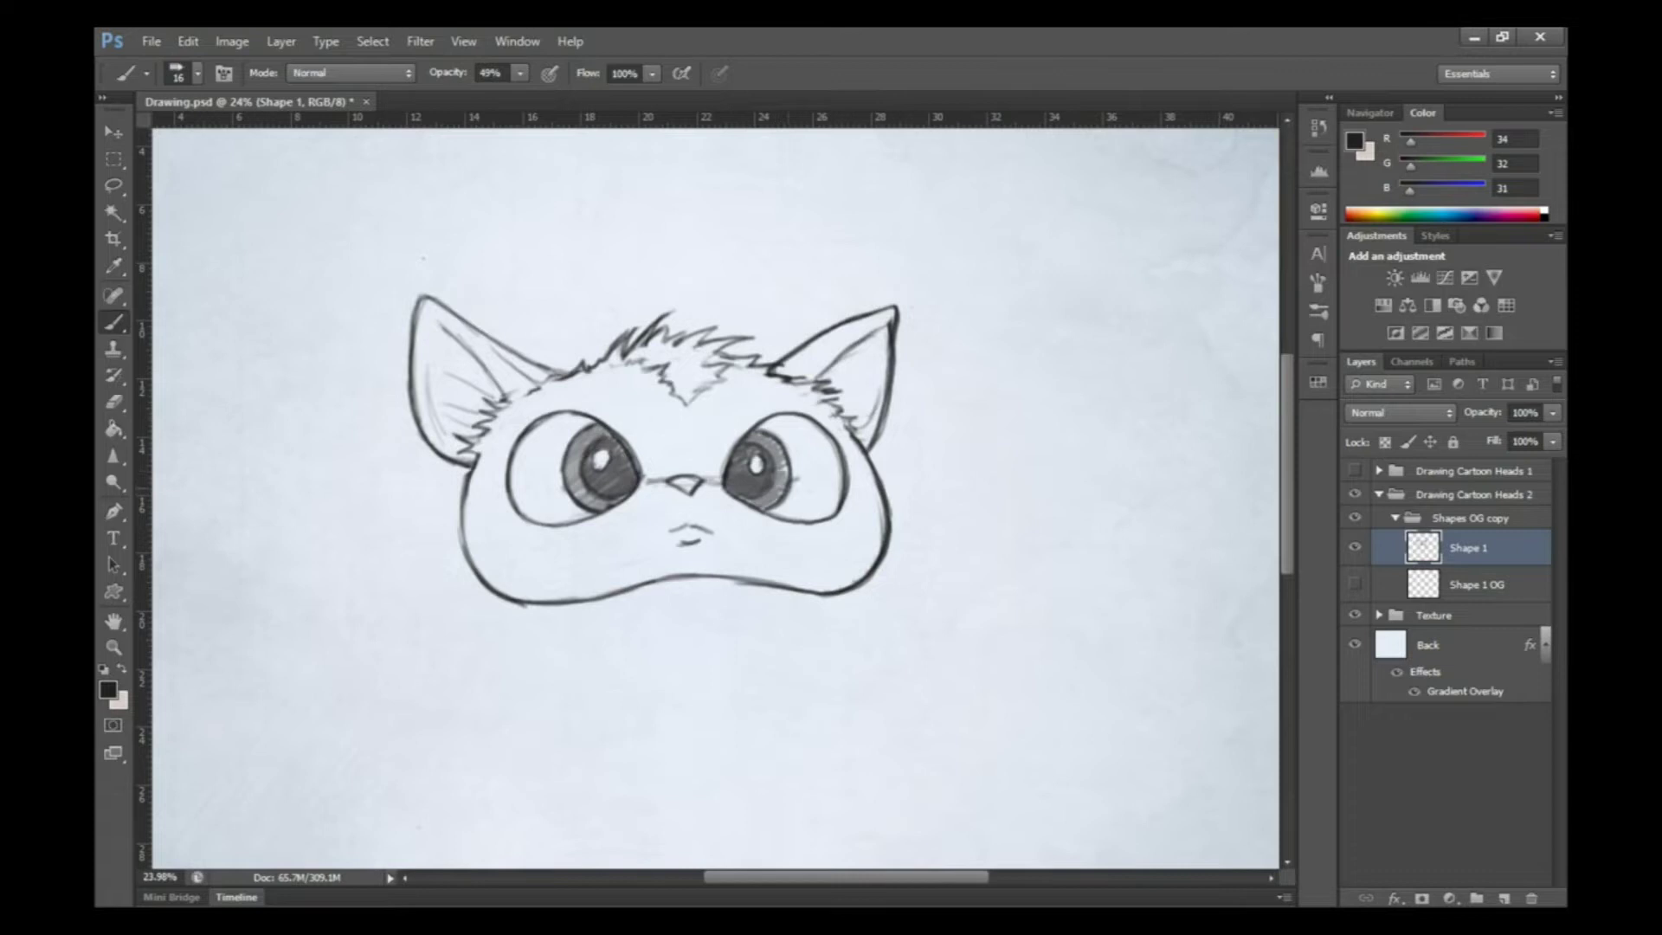
Draw jagged fur strokes along the left cheek and trim part of them
{"action": "left_click_drag", "start_coordinate": [468, 476], "coordinate": [450, 554]}
{"action": "mouse_move", "coordinate": [472, 536]}
{"action": "left_mouse_down"}
{"action": "mouse_move", "coordinate": [463, 590]}
{"action": "mouse_move", "coordinate": [515, 603]}
{"action": "left_mouse_up"}
{"action": "mouse_move", "coordinate": [455, 506]}
{"action": "left_mouse_down"}
{"action": "mouse_move", "coordinate": [445, 580]}
{"action": "mouse_move", "coordinate": [485, 587]}
{"action": "left_mouse_up"}
{"action": "key", "text": "e"}
{"action": "key", "text": "b"}
{"action": "left_click_drag", "start_coordinate": [870, 450], "coordinate": [895, 576]}
Draw right-cheek fur, lighten some strokes, and darken the lower right jaw outline
{"action": "left_click_drag", "start_coordinate": [904, 498], "coordinate": [889, 567]}
{"action": "key", "text": "e"}
{"action": "left_click_drag", "start_coordinate": [875, 450], "coordinate": [883, 545]}
{"action": "key", "text": "b"}
{"action": "left_click_drag", "start_coordinate": [711, 575], "coordinate": [867, 585]}
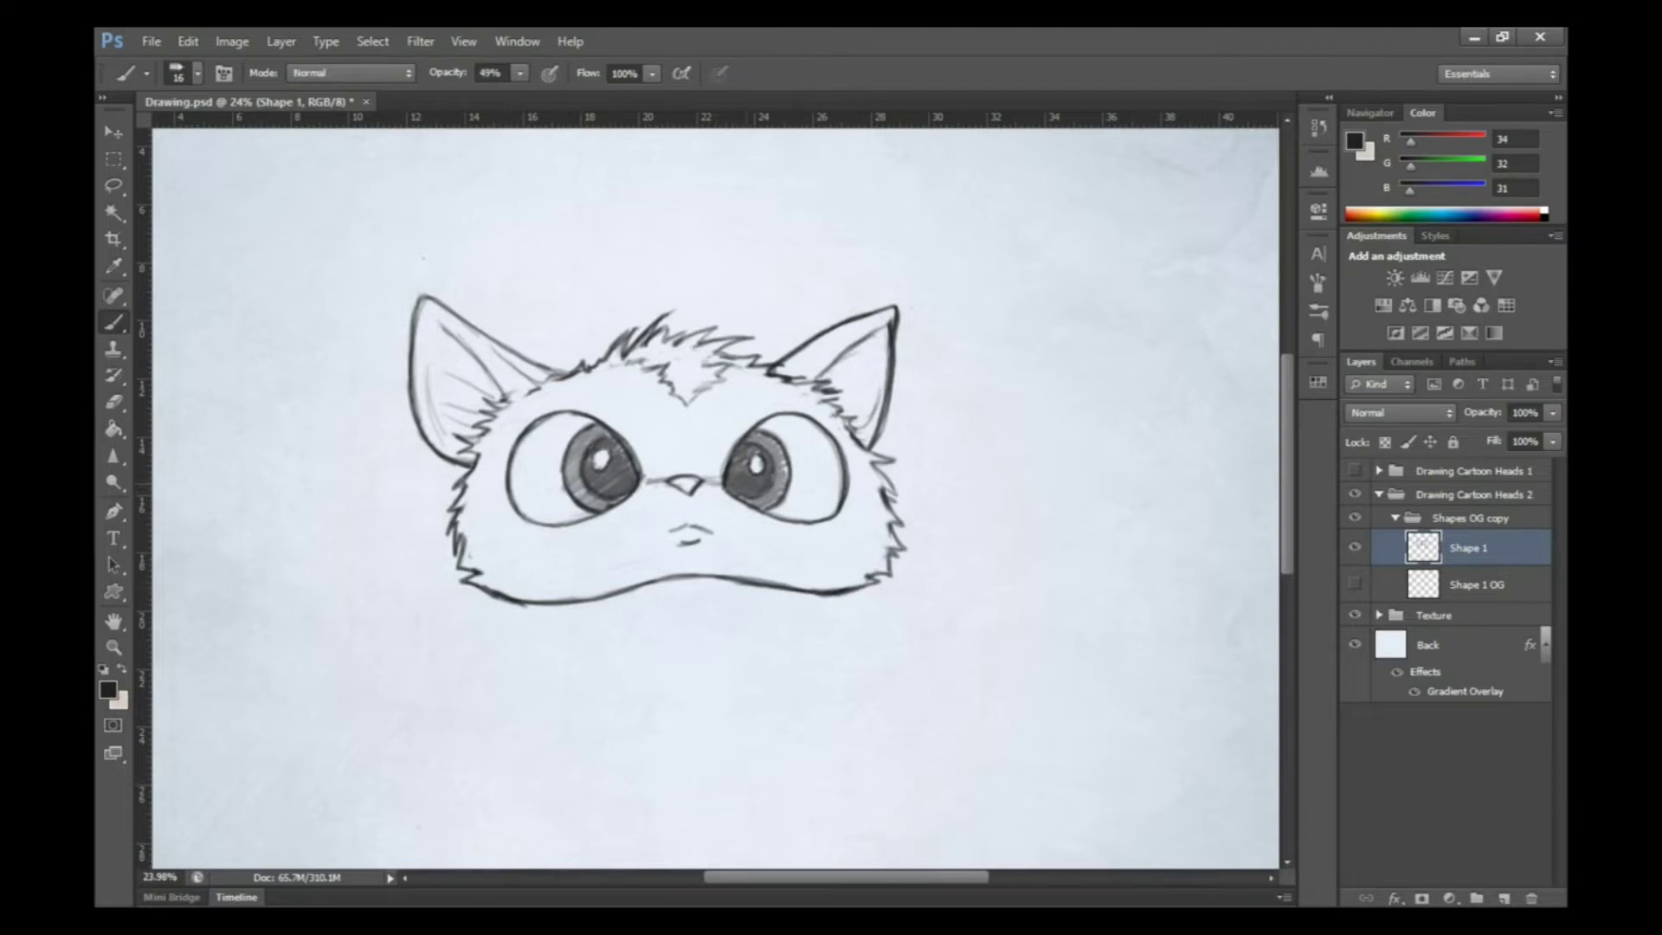
Add fur strokes on the forehead and short brow strokes above the left eye
{"action": "left_click_drag", "start_coordinate": [662, 363], "coordinate": [684, 403]}
{"action": "key", "text": "e"}
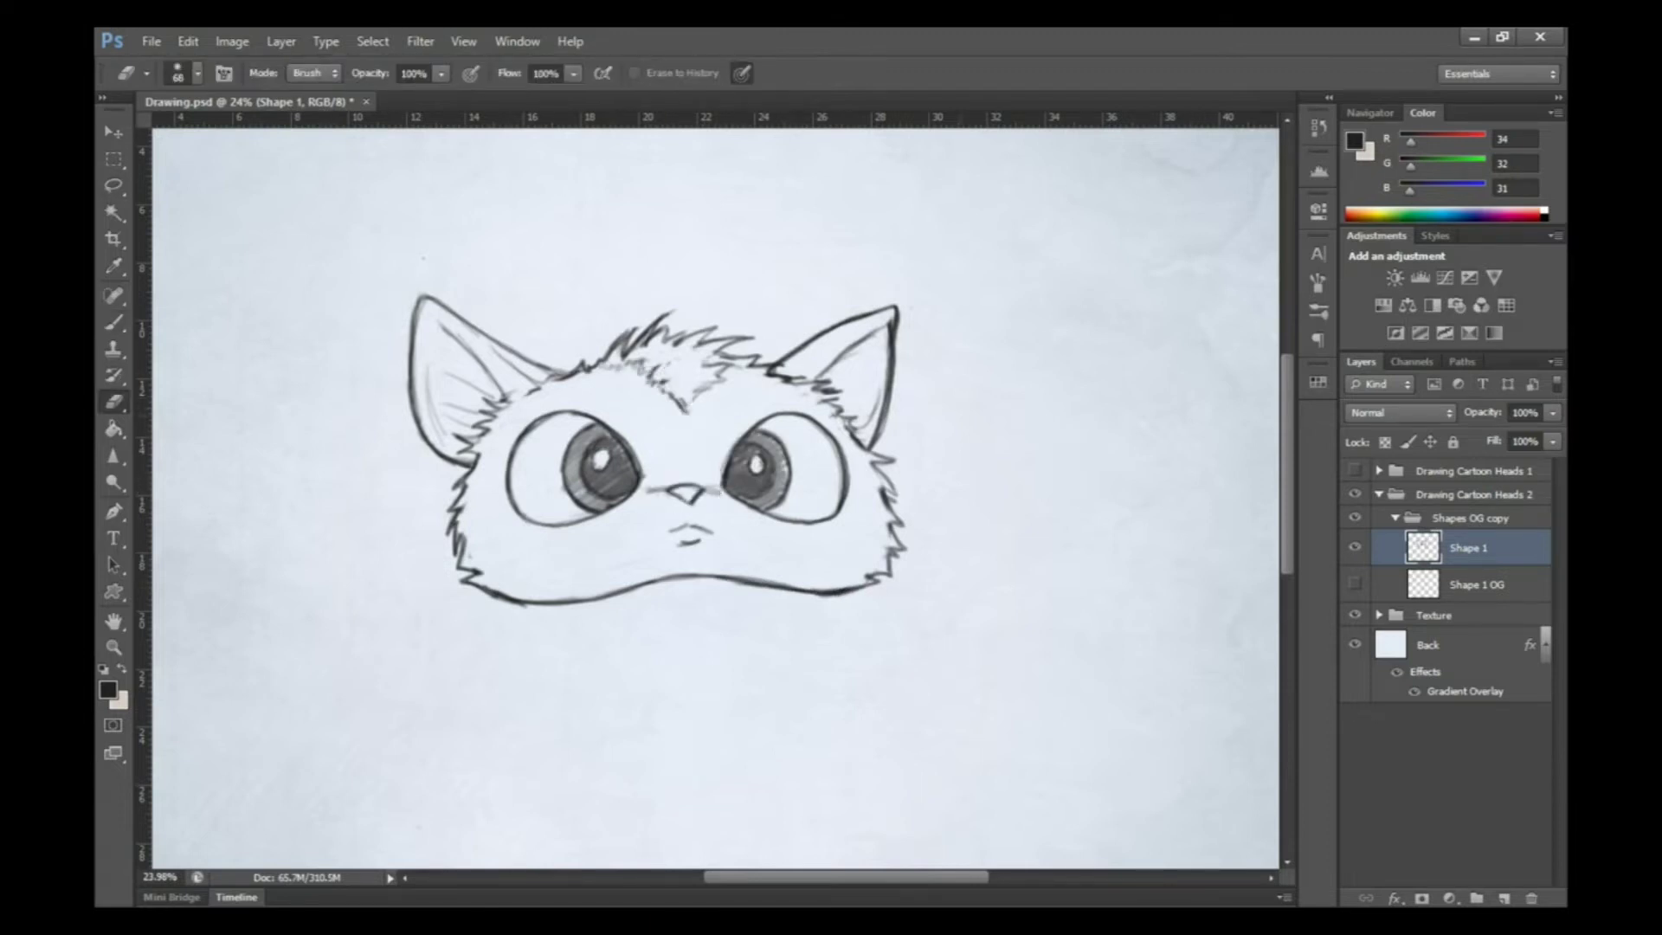
{"action": "key", "text": "b"}
{"action": "left_click_drag", "start_coordinate": [532, 405], "coordinate": [572, 394]}
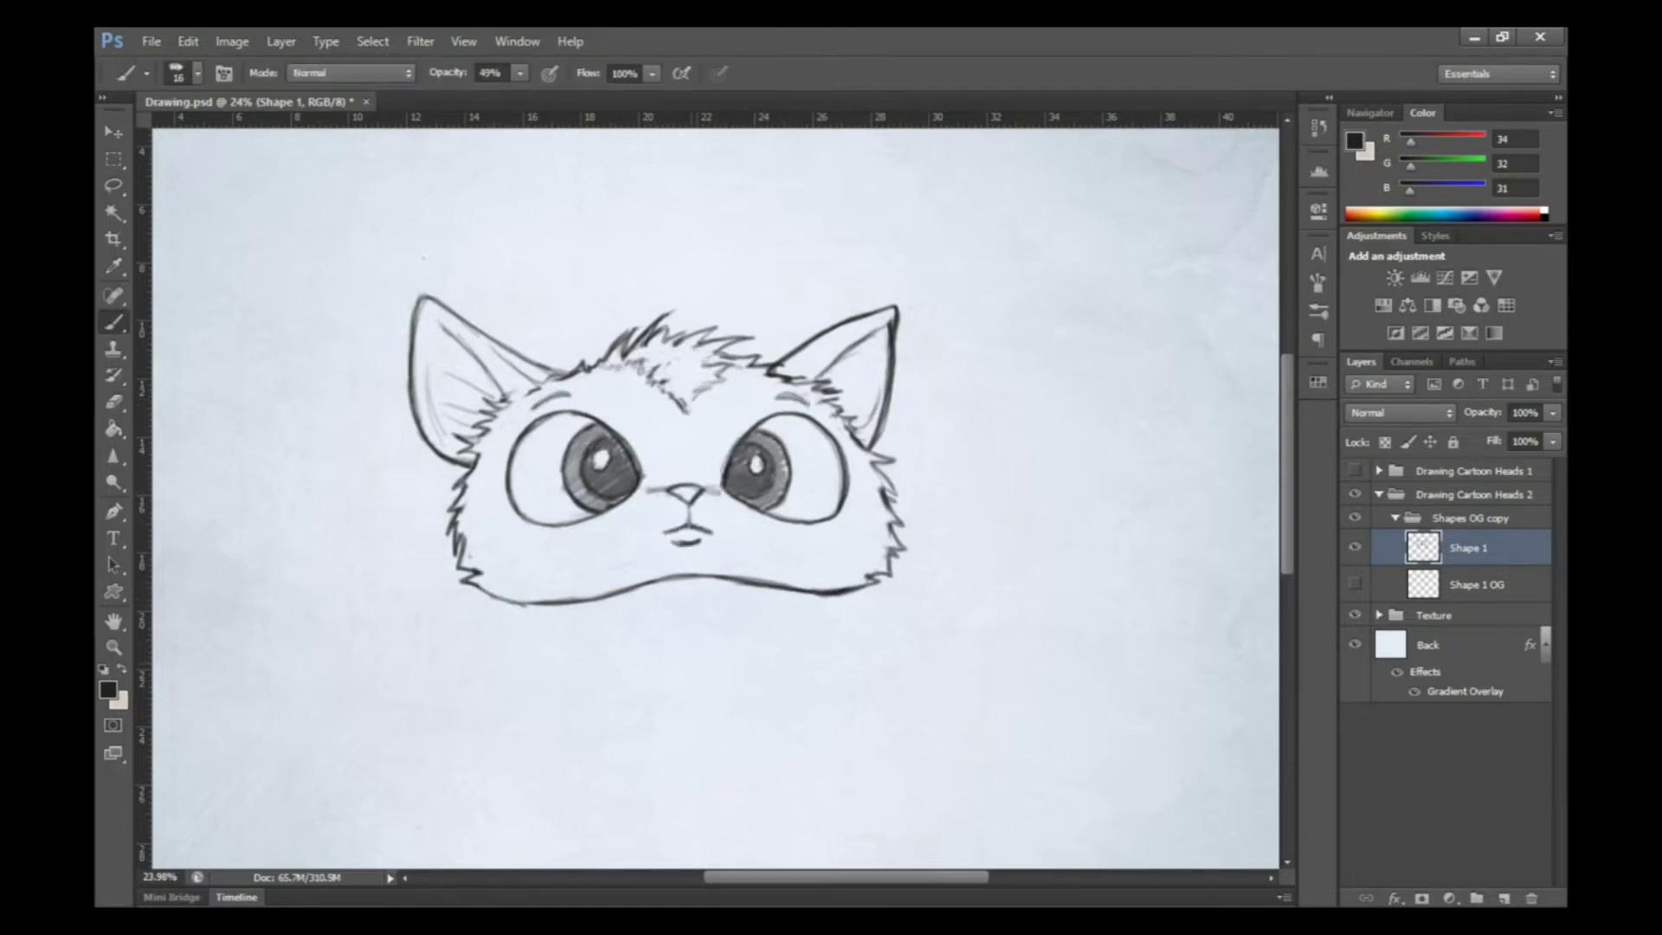
Nudge the drawing slightly, raise brush opacity to 71%, and darken the left ear and head-top fur
{"action": "key", "text": "v"}
{"action": "key", "text": "b"}
{"action": "key", "text": "7"}
{"action": "key", "text": "1"}
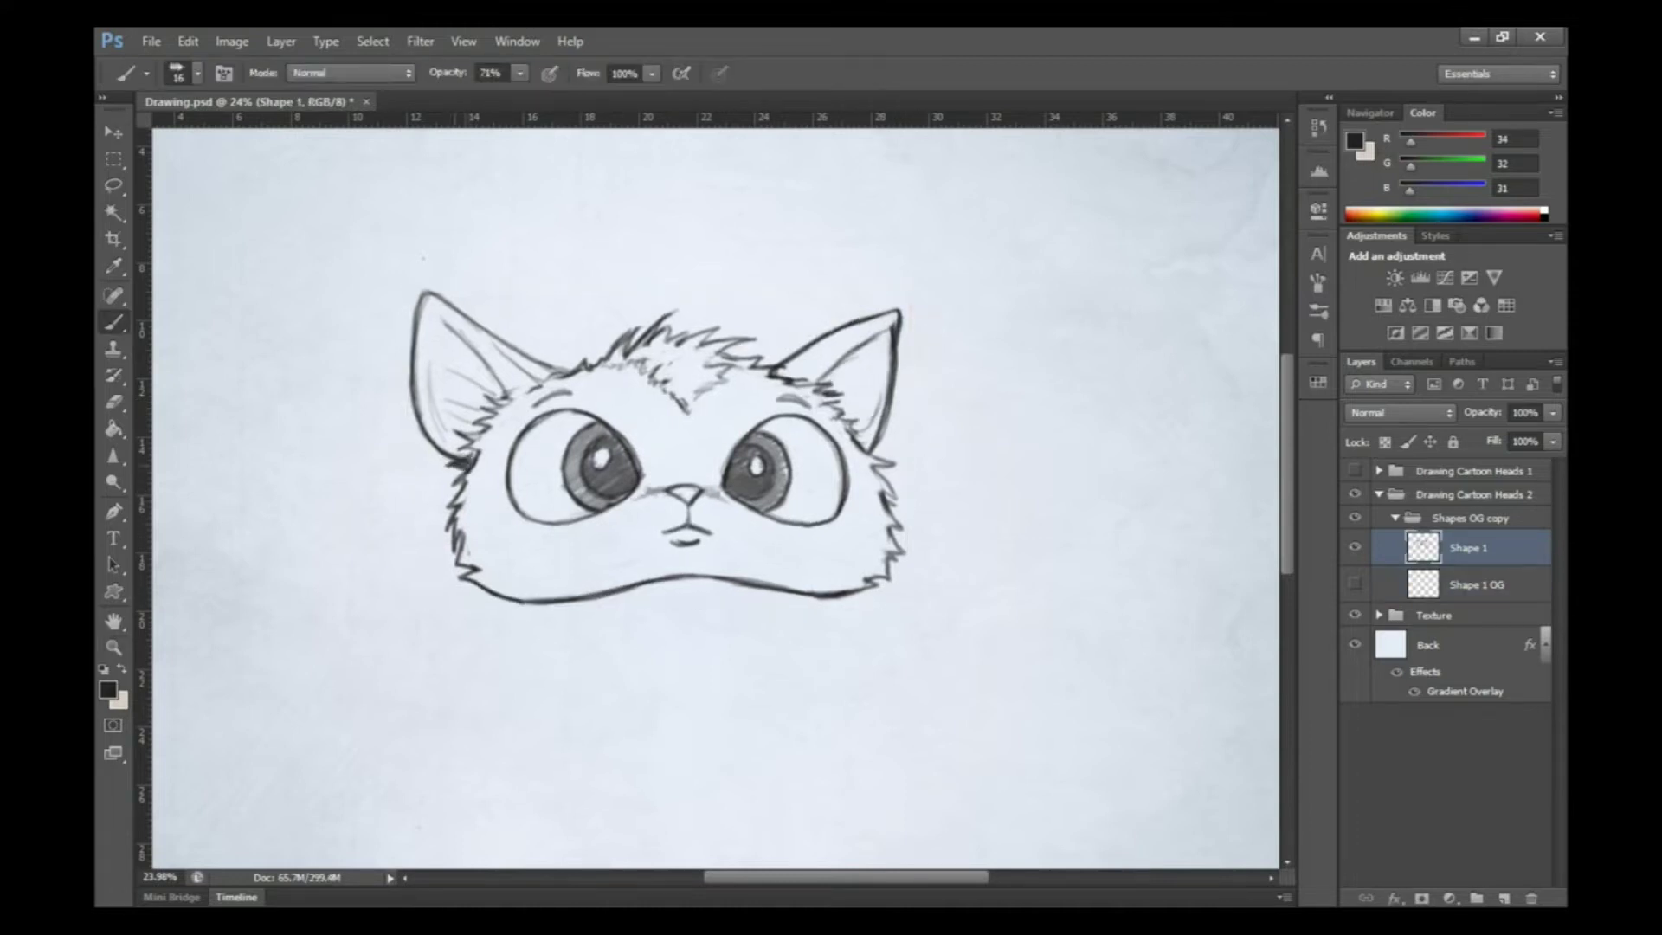
{"action": "mouse_move", "coordinate": [441, 296]}
{"action": "left_mouse_down"}
{"action": "mouse_move", "coordinate": [592, 372]}
{"action": "mouse_move", "coordinate": [724, 322]}
{"action": "mouse_move", "coordinate": [815, 390]}
{"action": "left_mouse_up"}
Retrace the right cheek, jaw and left ear darker and extend the mouth line left
{"action": "key", "text": "e"}
{"action": "key", "text": "b"}
{"action": "mouse_move", "coordinate": [847, 596]}
{"action": "left_mouse_down"}
{"action": "mouse_move", "coordinate": [904, 502]}
{"action": "mouse_move", "coordinate": [873, 424]}
{"action": "left_mouse_up"}
{"action": "left_click_drag", "start_coordinate": [445, 296], "coordinate": [551, 370]}
{"action": "left_click_drag", "start_coordinate": [668, 528], "coordinate": [645, 530]}
Shade the irises further, then at 37% opacity add soft shading in and under the eyes
{"action": "key", "text": "e"}
{"action": "key", "text": "b"}
{"action": "left_click_drag", "start_coordinate": [571, 429], "coordinate": [606, 468]}
{"action": "left_click_drag", "start_coordinate": [748, 437], "coordinate": [779, 472]}
{"action": "key", "text": "3"}
{"action": "key", "text": "7"}
{"action": "left_click_drag", "start_coordinate": [597, 493], "coordinate": [630, 497]}
{"action": "left_click_drag", "start_coordinate": [735, 495], "coordinate": [772, 500]}
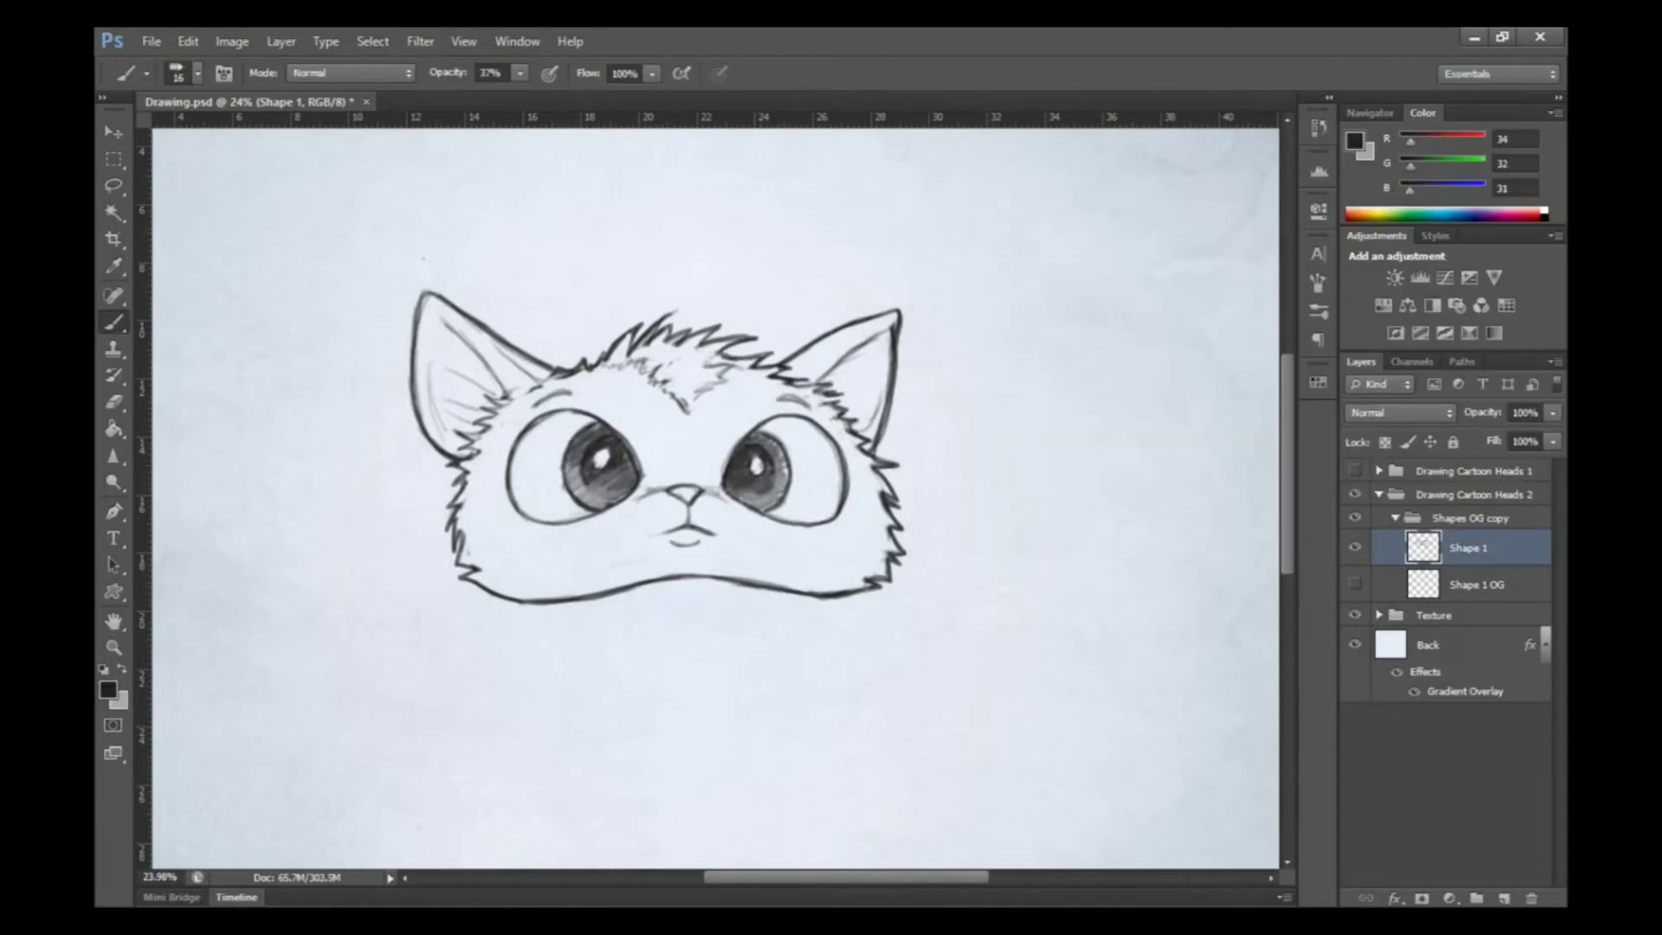
Check the brush size and hardness settings and zoom out to see the whole canvas
{"action": "key", "text": "e"}
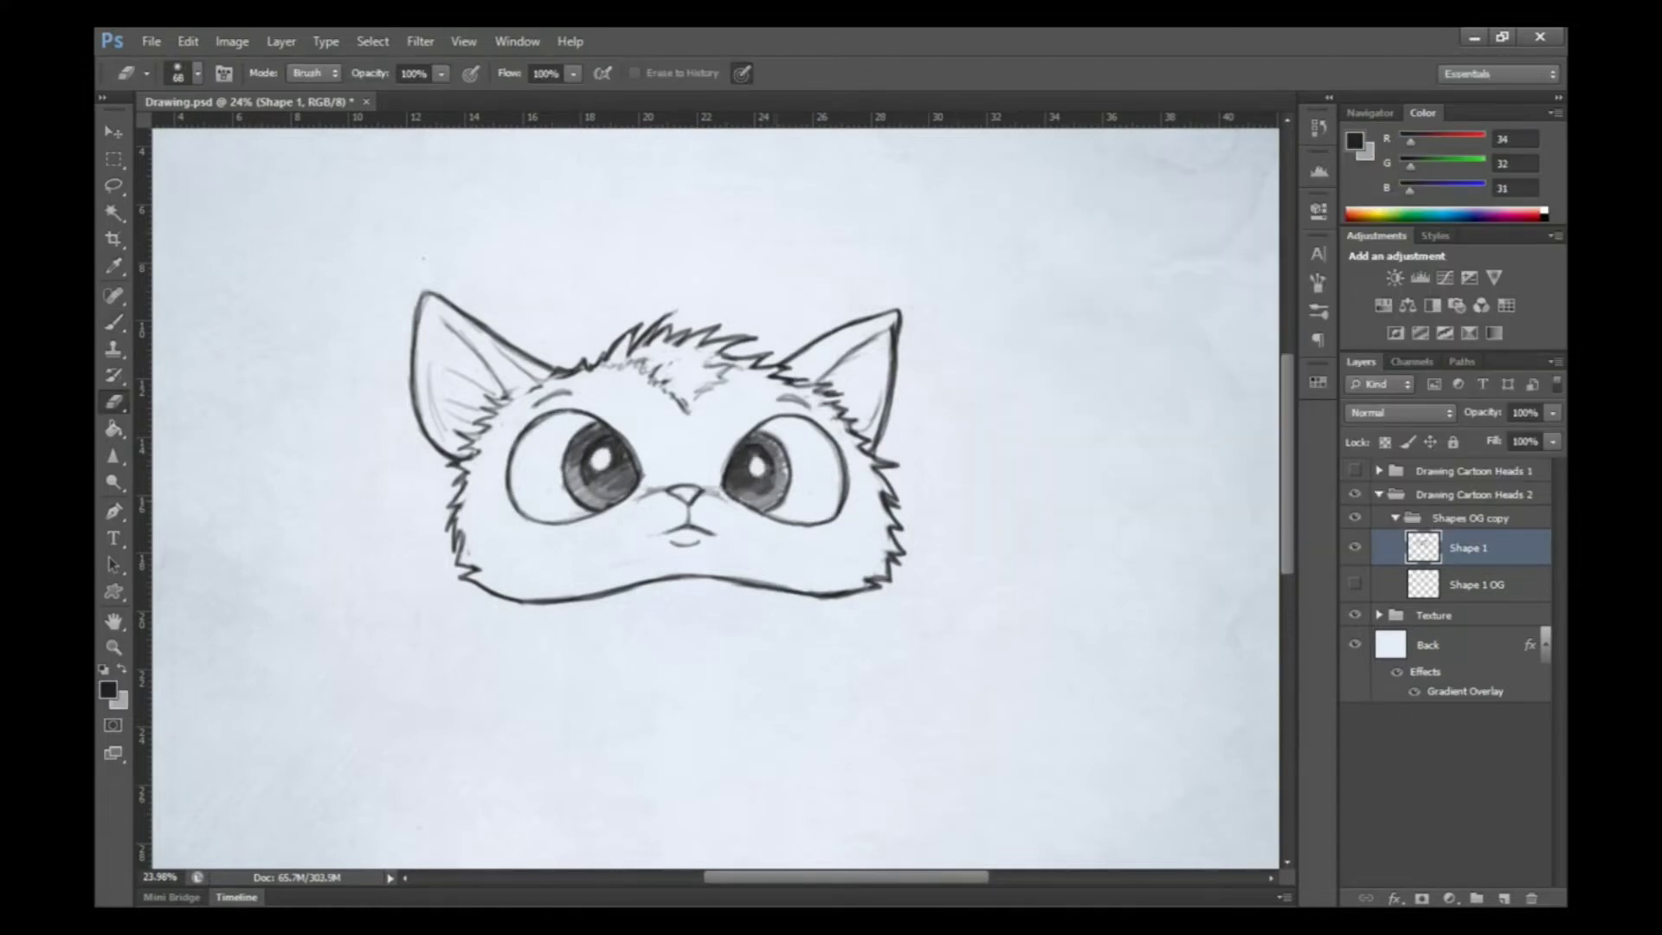
{"action": "key", "text": "b"}
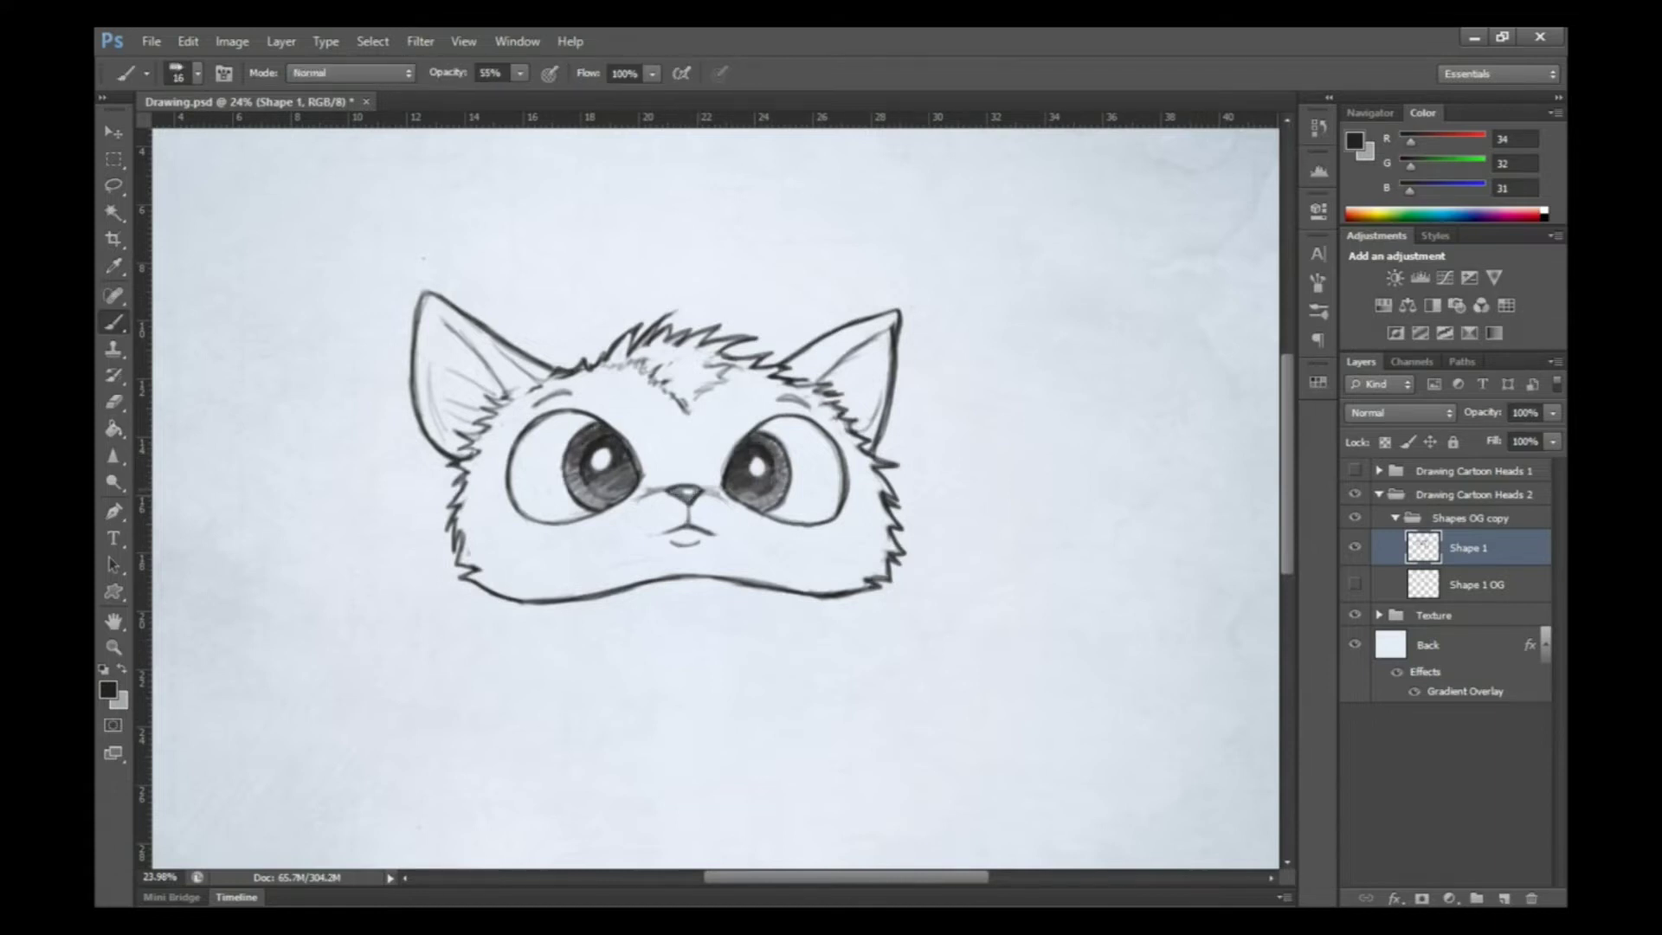
{"action": "right_click", "coordinate": [579, 389]}
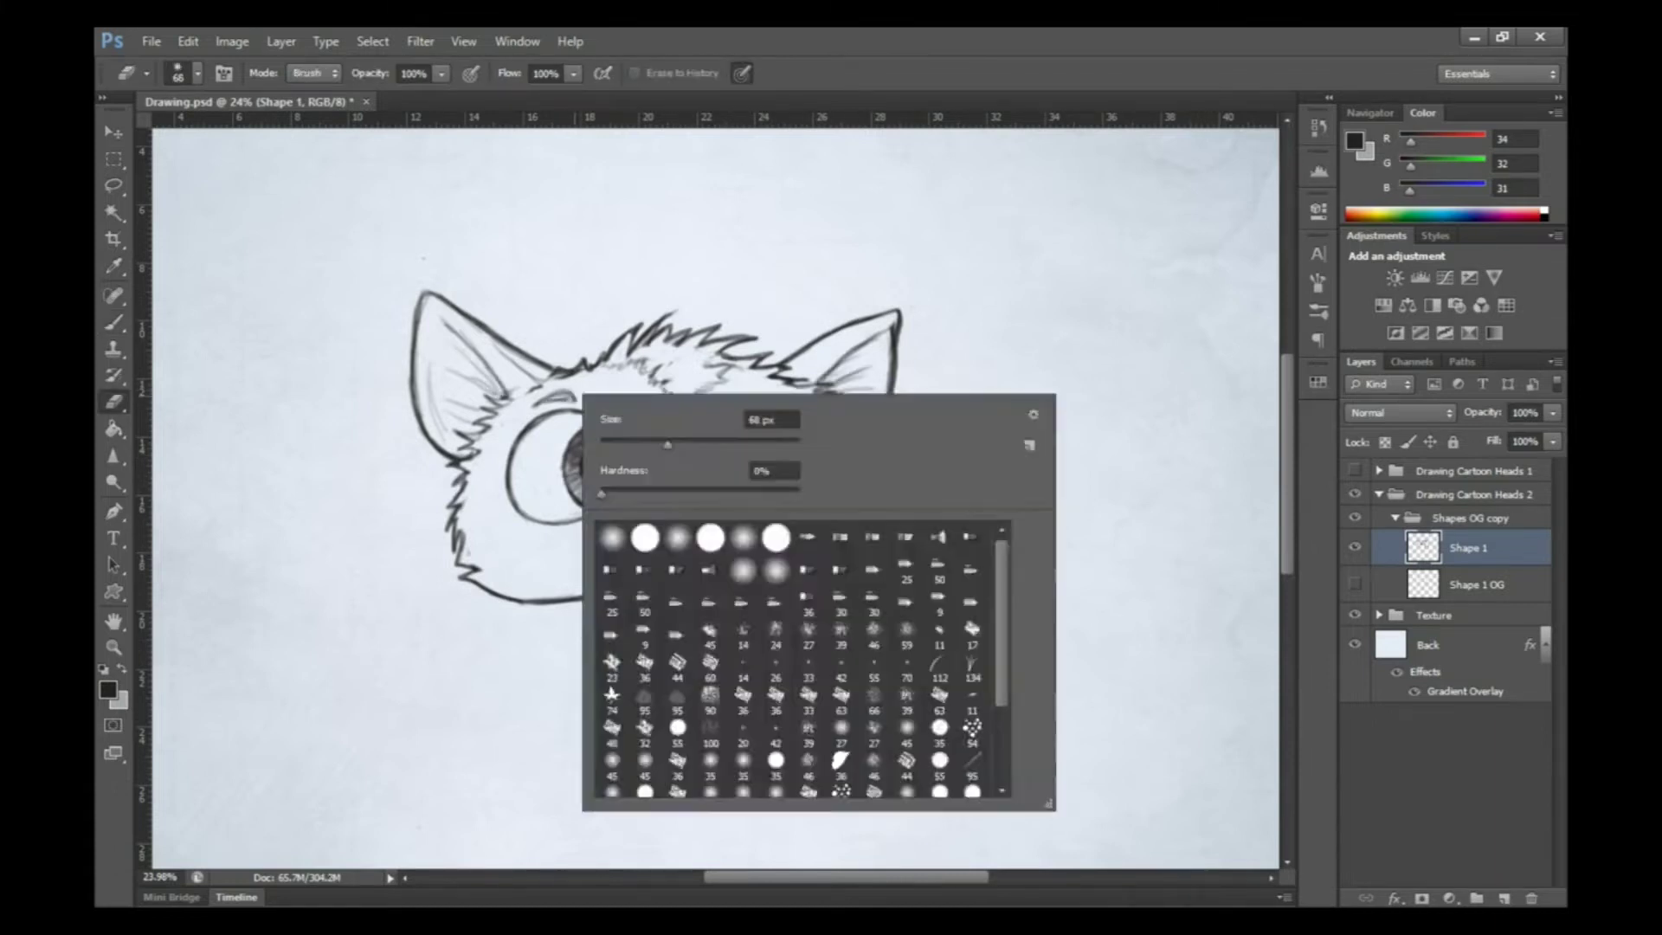
{"action": "key", "text": "z"}
{"action": "key", "text": "ctrl+minus"}
{"action": "key", "text": "ctrl+minus"}
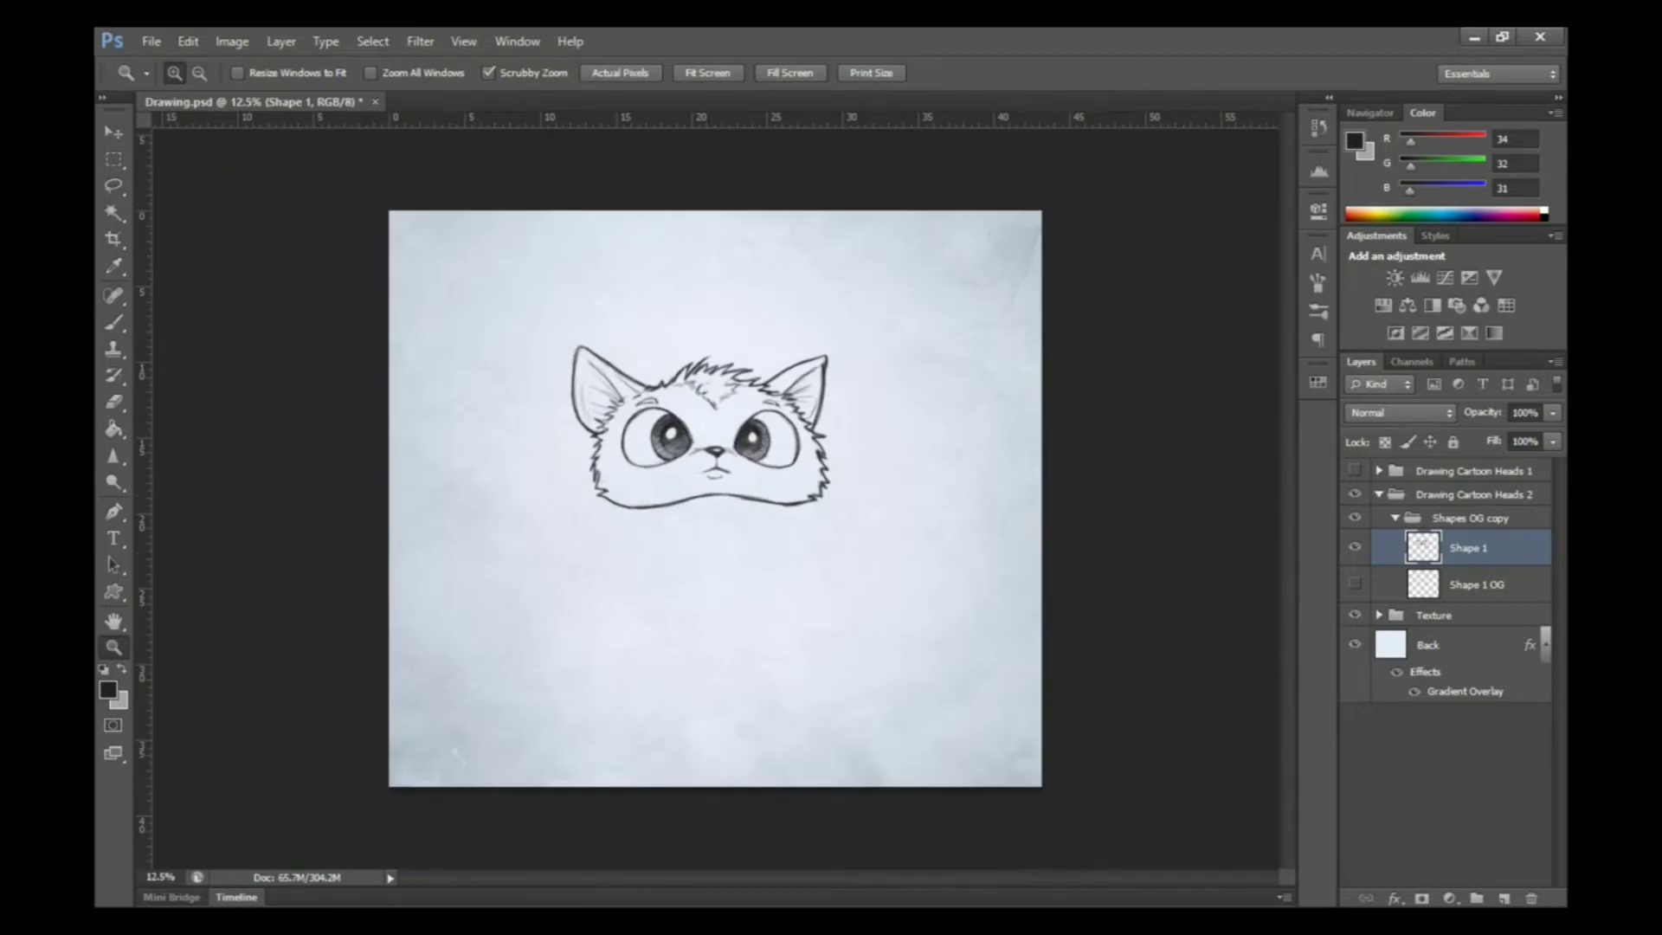
Add a new layer named 'Shape OG2' and hide the cat drawing layer
{"action": "left_click", "coordinate": [1355, 547]}
{"action": "left_click", "coordinate": [1504, 898]}
{"action": "double_click", "coordinate": [1469, 547]}
{"action": "right_click", "coordinate": [1469, 547]}
{"action": "type", "text": "Shape OG2"}
{"action": "key", "text": "Return"}
Sketch a tall, angular head outline and retrace its sides, top and bottom darker
{"action": "key", "text": "ctrl+plus"}
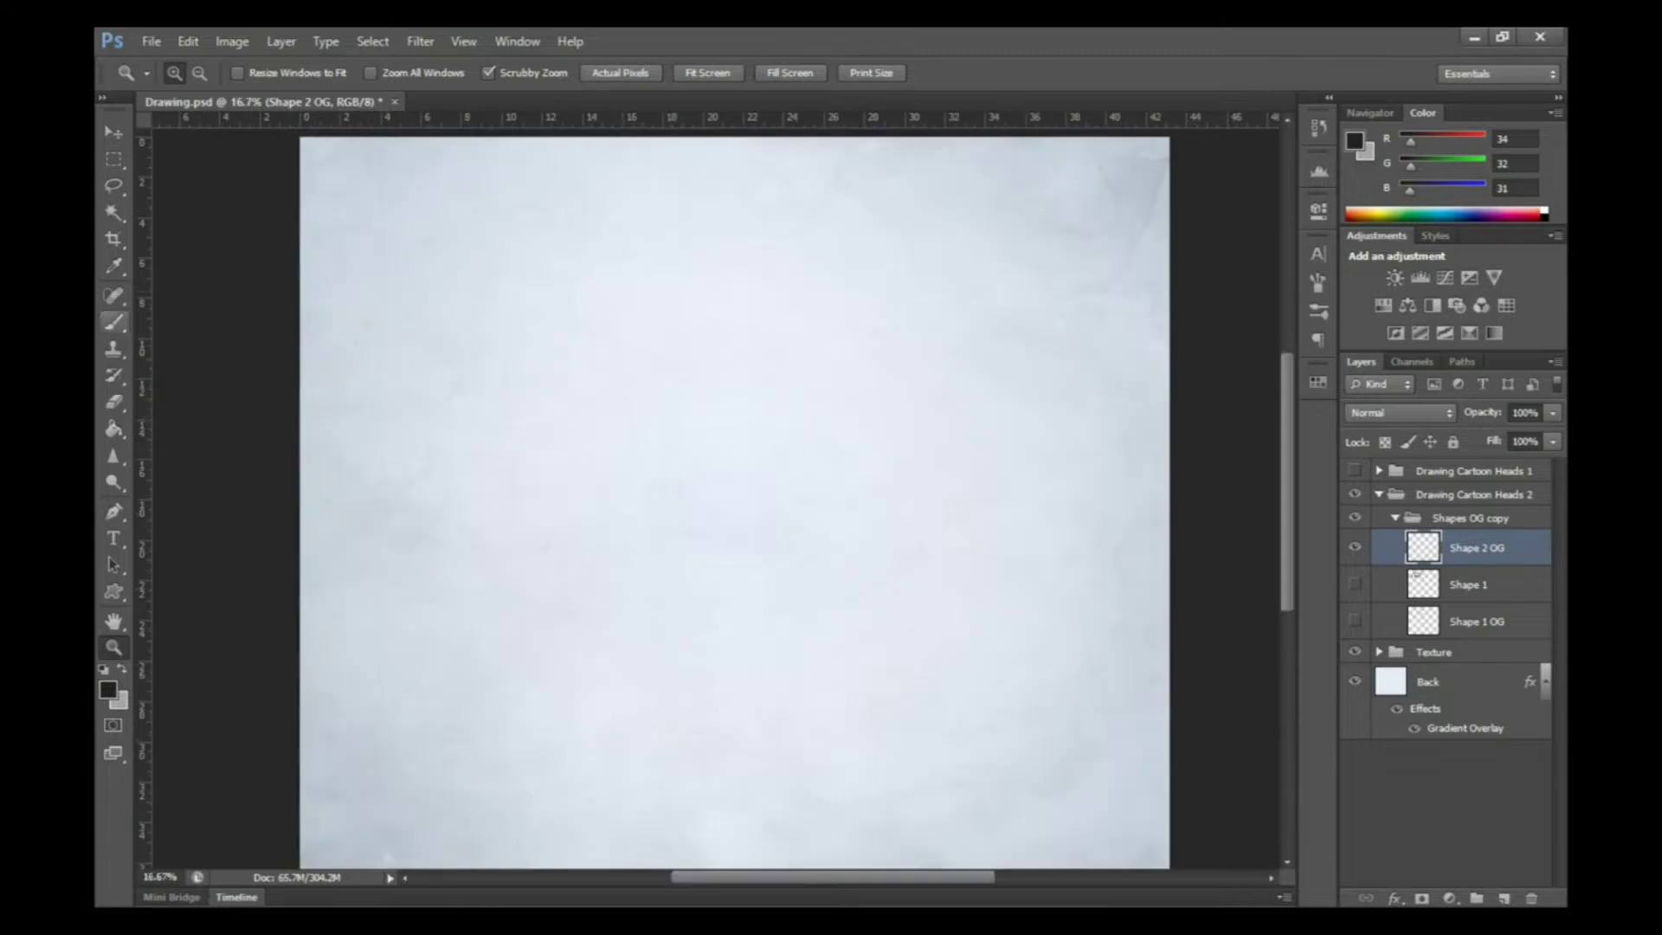
{"action": "key", "text": "b"}
{"action": "left_click_drag", "start_coordinate": [729, 390], "coordinate": [684, 645]}
{"action": "mouse_move", "coordinate": [688, 554]}
{"action": "left_mouse_down"}
{"action": "mouse_move", "coordinate": [662, 402]}
{"action": "mouse_move", "coordinate": [865, 537]}
{"action": "left_mouse_up"}
{"action": "left_click_drag", "start_coordinate": [658, 415], "coordinate": [688, 554]}
{"action": "left_click_drag", "start_coordinate": [865, 493], "coordinate": [680, 662]}
{"action": "mouse_move", "coordinate": [662, 407]}
{"action": "left_mouse_down"}
{"action": "mouse_move", "coordinate": [684, 658]}
{"action": "mouse_move", "coordinate": [844, 576]}
{"action": "left_mouse_up"}
{"action": "left_click_drag", "start_coordinate": [779, 632], "coordinate": [693, 381]}
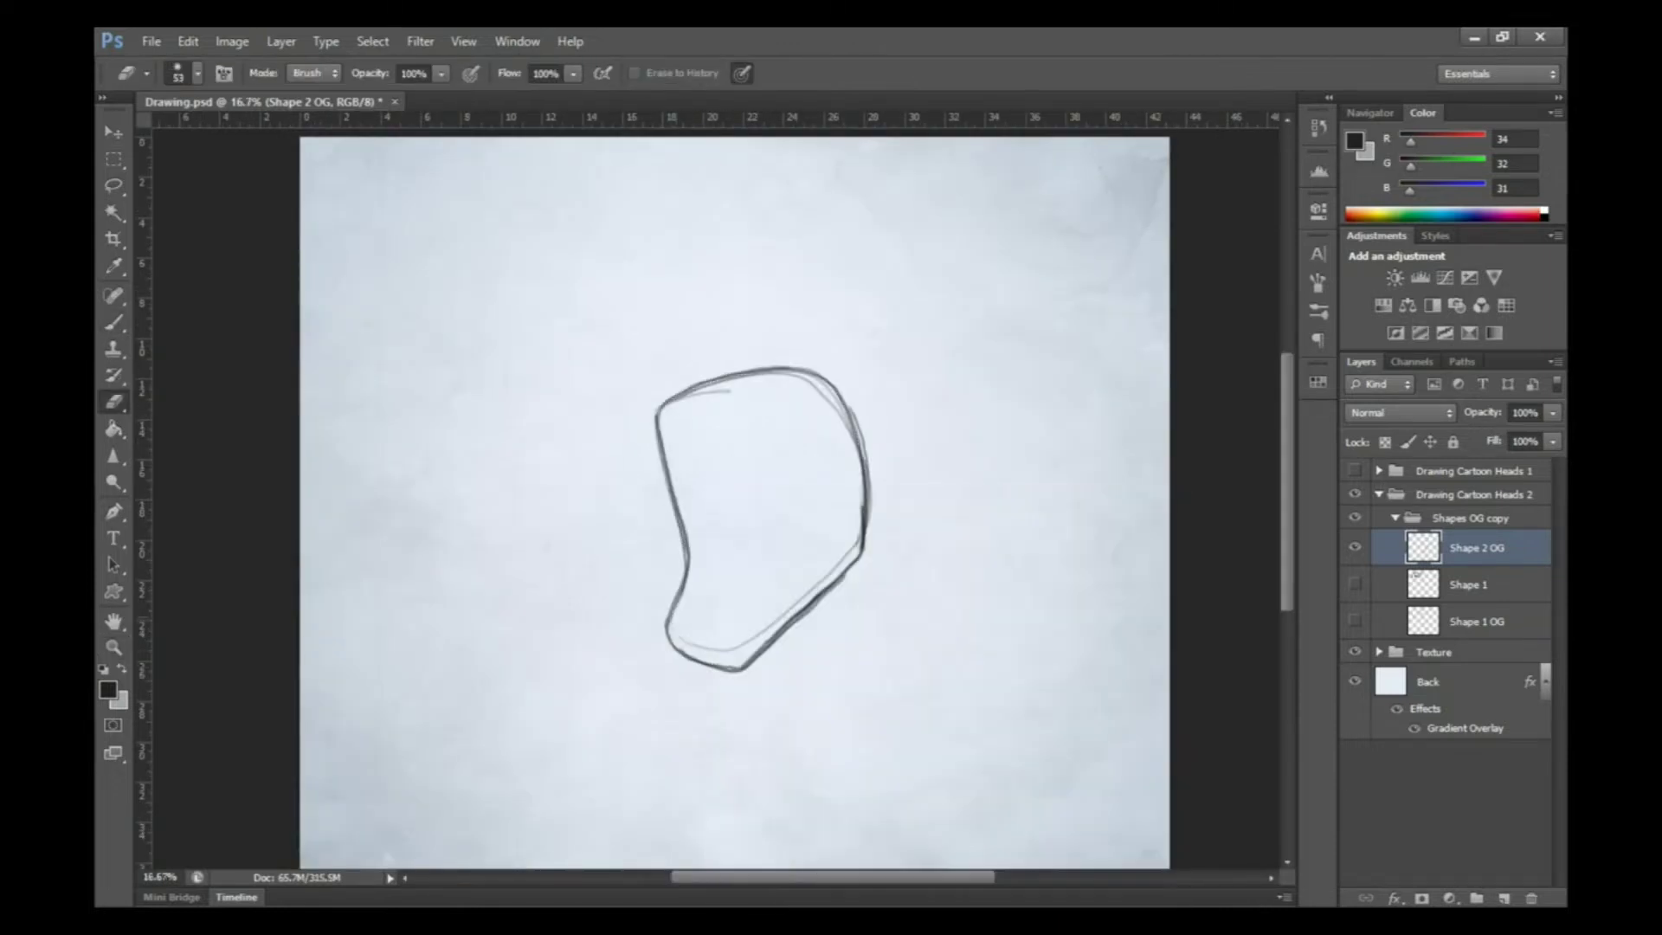
Apply Edit > Transform > Warp to the outline and enter 'Shape 2 OG copy' for a duplicate layer
{"action": "left_click", "coordinate": [188, 41]}
{"action": "left_click", "coordinate": [482, 467]}
{"action": "key", "text": "Return"}
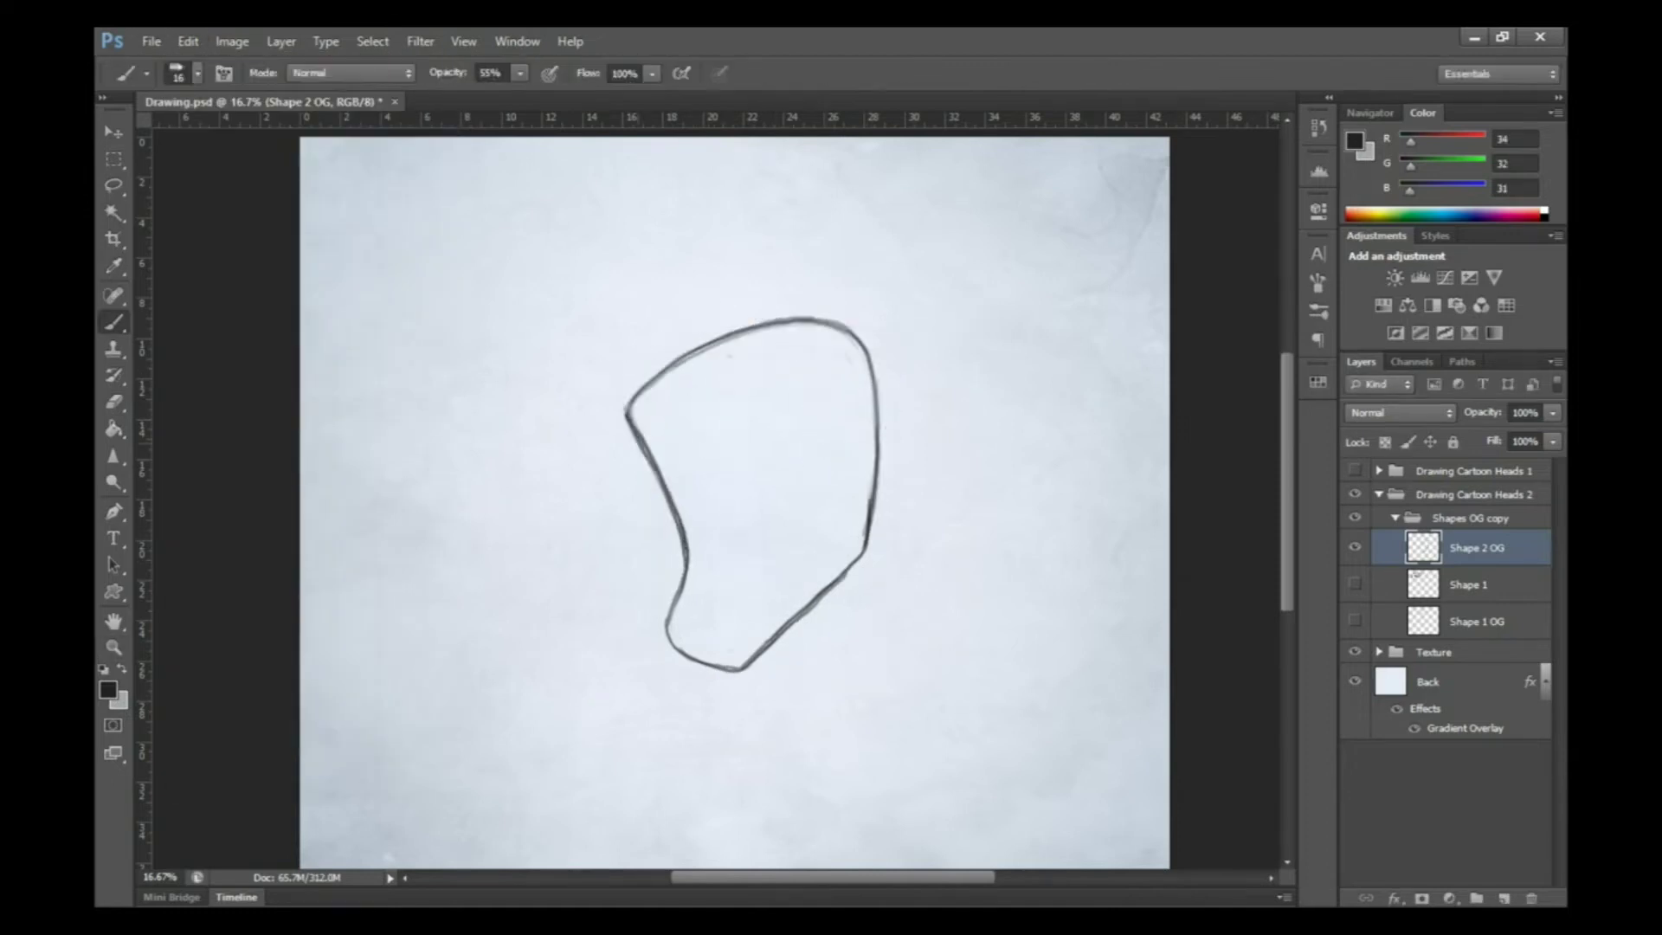
{"action": "type", "text": "Shape 2 OG copy"}
{"action": "key", "text": "Return"}
On Shape 2 OG copy, sketch a guideline across the head and a narrowed eye with lid strokes
{"action": "key", "text": "b"}
{"action": "left_click_drag", "start_coordinate": [571, 495], "coordinate": [759, 453]}
{"action": "left_click", "coordinate": [372, 40]}
{"action": "key", "text": "Escape"}
{"action": "left_click_drag", "start_coordinate": [647, 477], "coordinate": [718, 454]}
{"action": "left_click_drag", "start_coordinate": [688, 495], "coordinate": [713, 491]}
{"action": "left_click_drag", "start_coordinate": [621, 491], "coordinate": [635, 487]}
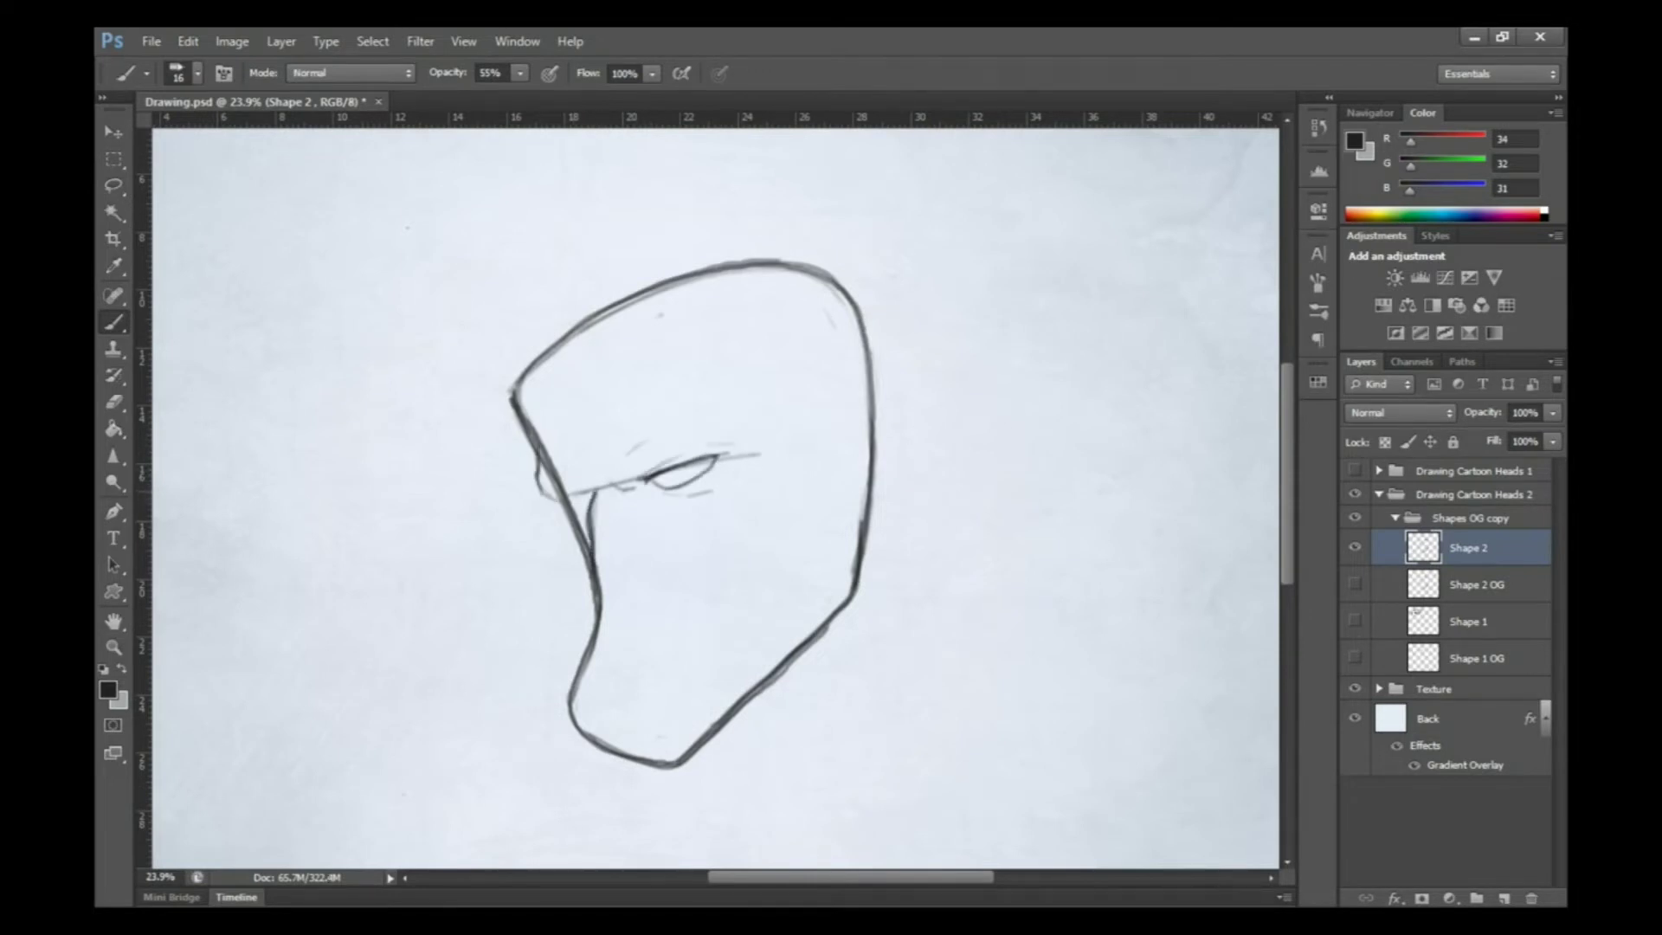
Erase stray nose strokes, add the nose base, and darken the eye pupil
{"action": "key", "text": "e"}
{"action": "left_click_drag", "start_coordinate": [538, 458], "coordinate": [545, 480]}
{"action": "key", "text": "b"}
{"action": "left_click_drag", "start_coordinate": [587, 578], "coordinate": [621, 587]}
{"action": "key", "text": "e"}
{"action": "left_click_drag", "start_coordinate": [592, 519], "coordinate": [597, 578]}
{"action": "key", "text": "b"}
{"action": "left_click_drag", "start_coordinate": [675, 474], "coordinate": [755, 412]}
At 77% brush opacity, redraw the nostril and nose edge darker, then clean up
{"action": "key", "text": "7"}
{"action": "key", "text": "7"}
{"action": "left_click_drag", "start_coordinate": [626, 553], "coordinate": [663, 570]}
{"action": "left_click_drag", "start_coordinate": [582, 554], "coordinate": [604, 587]}
{"action": "key", "text": "e"}
{"action": "mouse_move", "coordinate": [579, 521]}
{"action": "left_mouse_down"}
{"action": "mouse_move", "coordinate": [588, 574]}
{"action": "mouse_move", "coordinate": [715, 625]}
{"action": "left_mouse_up"}
{"action": "key", "text": "b"}
Draw the frowning mouth with darker lips, a cheek crease and jaw strokes
{"action": "mouse_move", "coordinate": [602, 627]}
{"action": "left_mouse_down"}
{"action": "mouse_move", "coordinate": [611, 644]}
{"action": "mouse_move", "coordinate": [697, 625]}
{"action": "left_mouse_up"}
{"action": "left_click_drag", "start_coordinate": [602, 636], "coordinate": [688, 634]}
{"action": "key", "text": "e"}
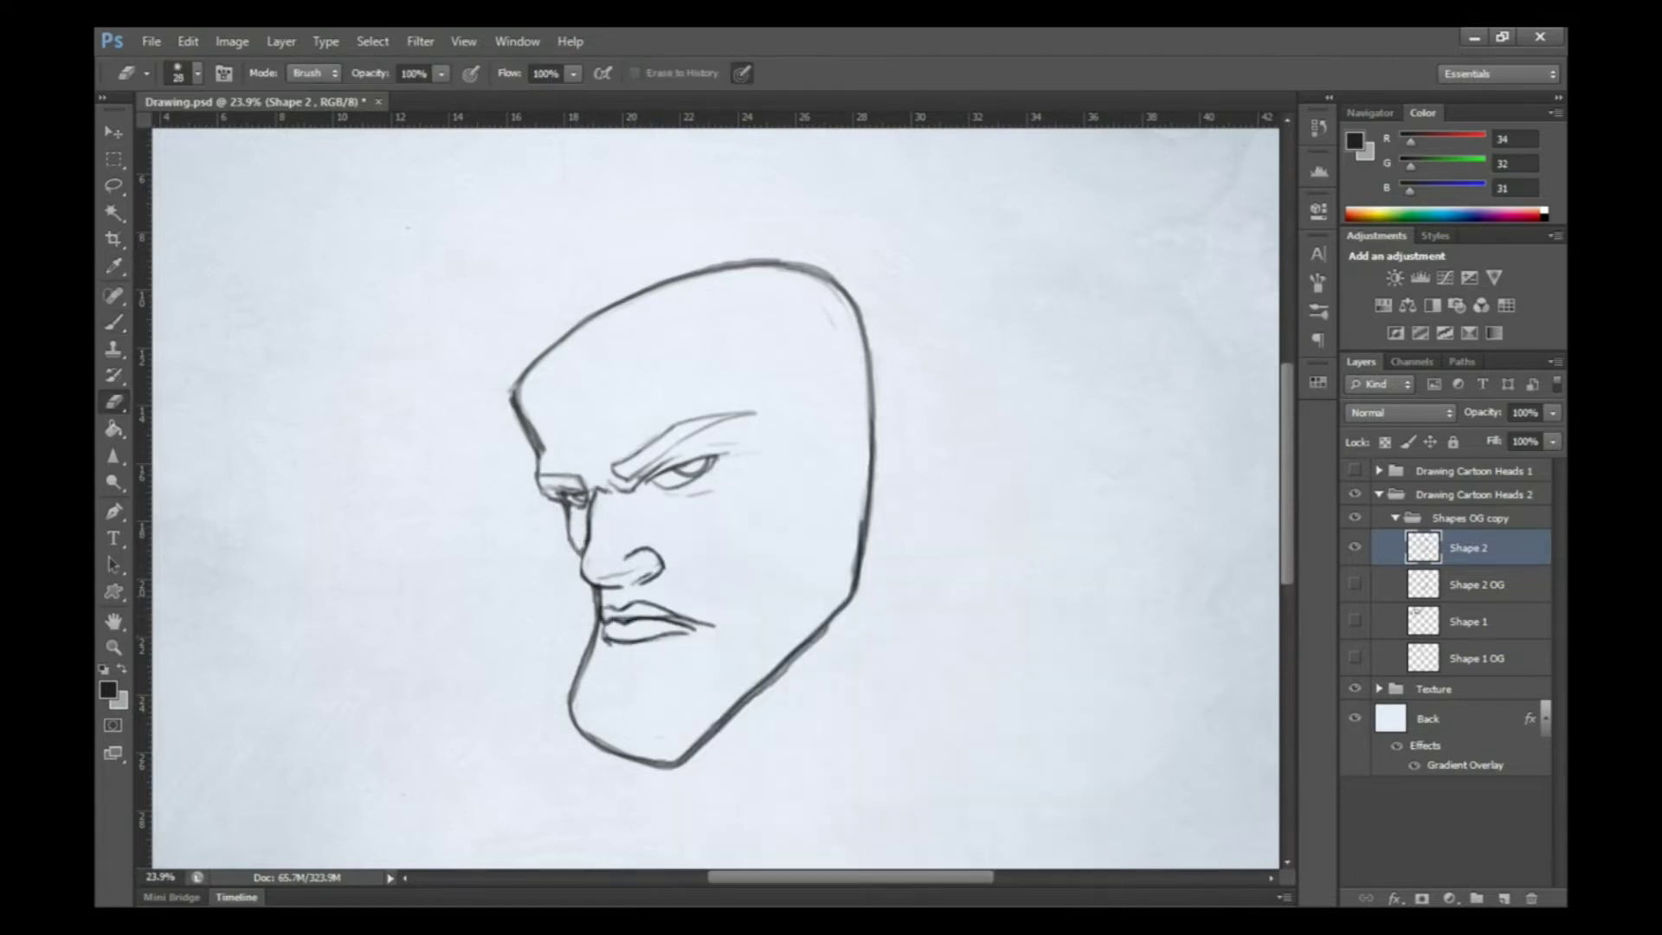
{"action": "key", "text": "b"}
{"action": "left_click_drag", "start_coordinate": [786, 502], "coordinate": [726, 606]}
{"action": "mouse_move", "coordinate": [598, 627]}
{"action": "left_mouse_down"}
{"action": "mouse_move", "coordinate": [571, 735]}
{"action": "mouse_move", "coordinate": [575, 697]}
{"action": "left_mouse_up"}
{"action": "key", "text": "e"}
{"action": "key", "text": "b"}
{"action": "key", "text": "e"}
{"action": "mouse_move", "coordinate": [605, 636]}
{"action": "left_mouse_down"}
{"action": "mouse_move", "coordinate": [683, 636]}
{"action": "mouse_move", "coordinate": [619, 615]}
{"action": "left_mouse_up"}
{"action": "key", "text": "b"}
Hatch a heavy brow ridge, thicken the lower jaw line, and sketch the ear
{"action": "left_click_drag", "start_coordinate": [616, 478], "coordinate": [665, 438]}
{"action": "left_click_drag", "start_coordinate": [641, 469], "coordinate": [702, 420]}
{"action": "left_click_drag", "start_coordinate": [697, 435], "coordinate": [754, 411]}
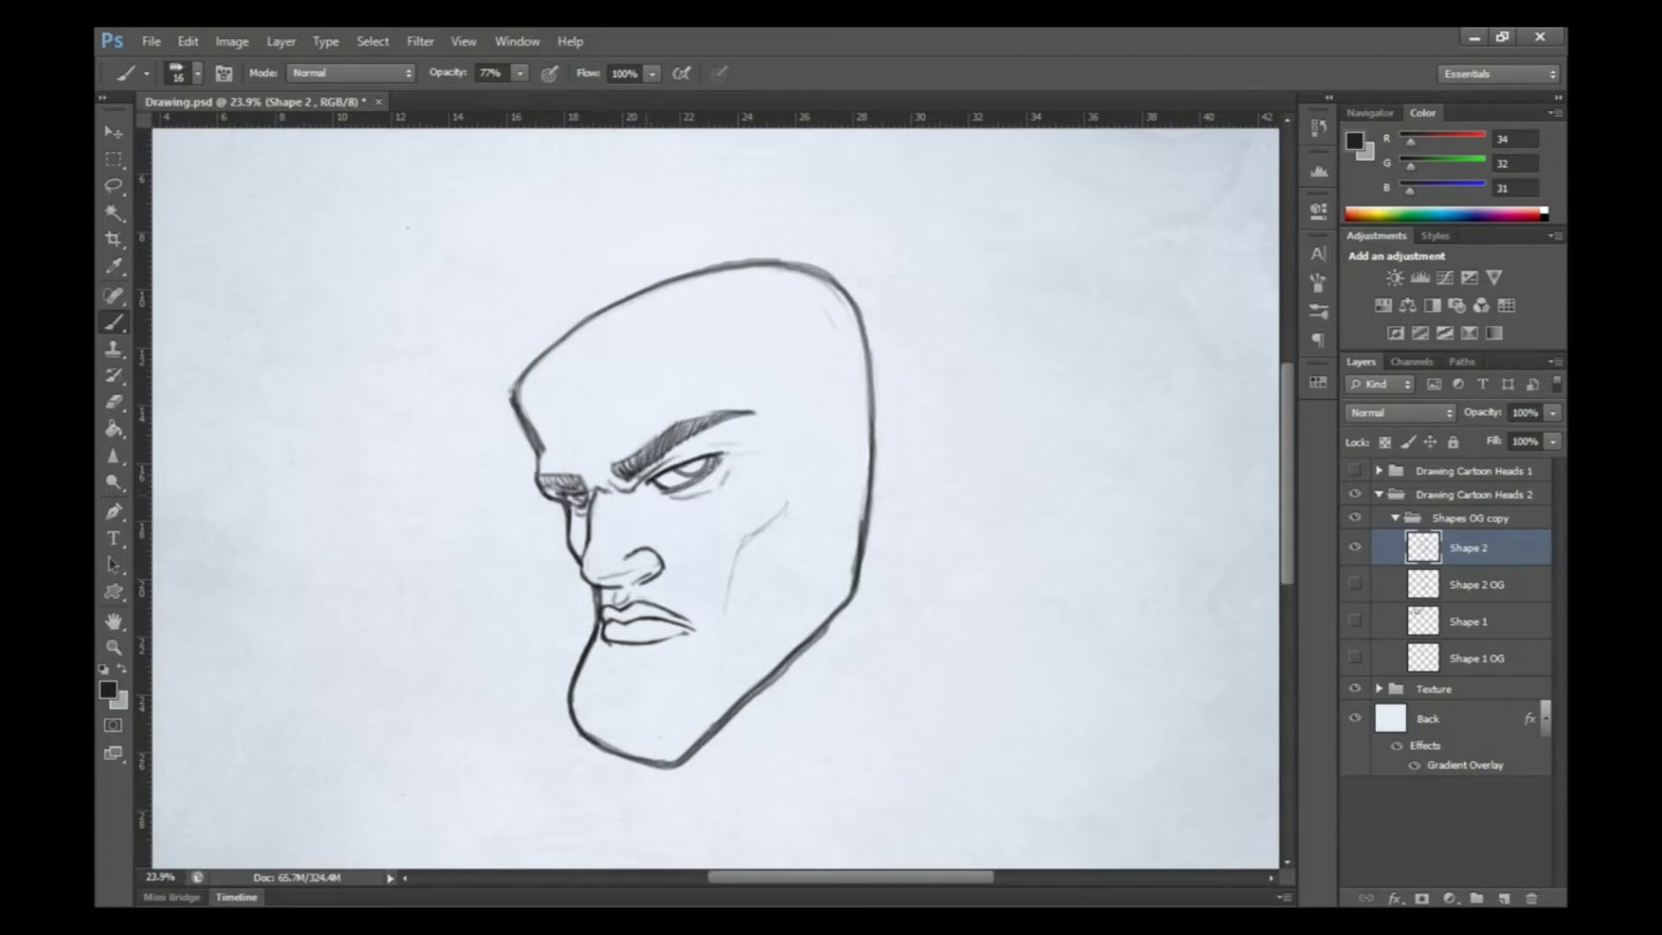
{"action": "left_click_drag", "start_coordinate": [591, 741], "coordinate": [769, 669]}
{"action": "mouse_move", "coordinate": [848, 420]}
{"action": "left_mouse_down"}
{"action": "mouse_move", "coordinate": [904, 484]}
{"action": "mouse_move", "coordinate": [853, 525]}
{"action": "left_mouse_up"}
{"action": "left_click_drag", "start_coordinate": [900, 407], "coordinate": [900, 495]}
{"action": "left_click_drag", "start_coordinate": [902, 411], "coordinate": [865, 457]}
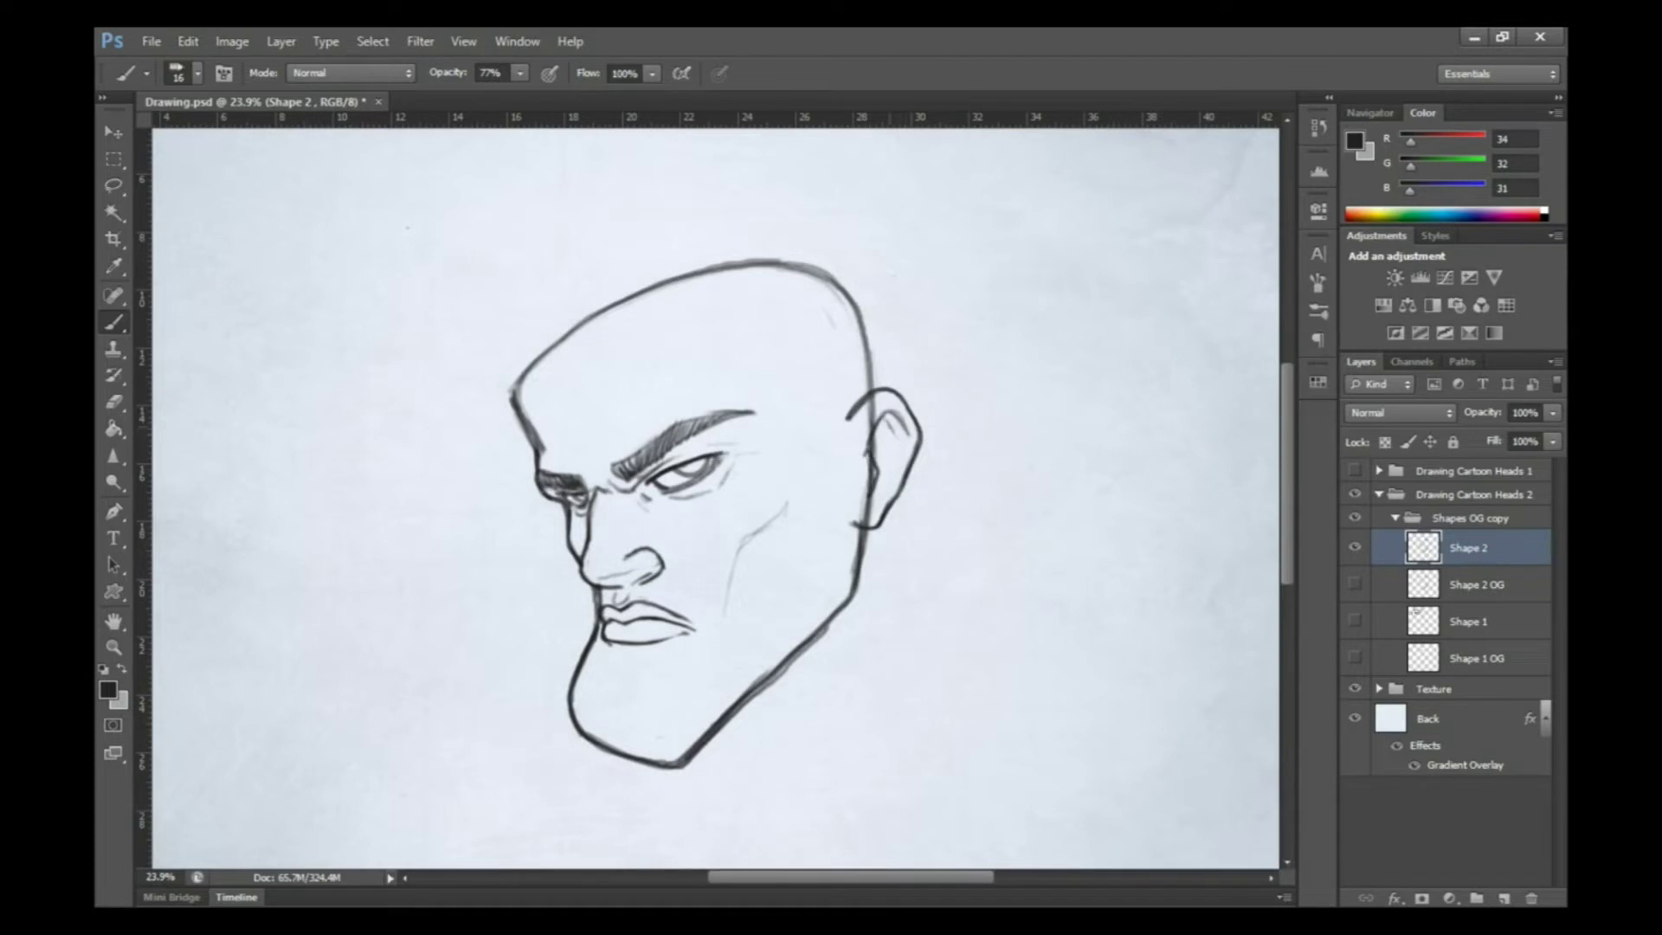
Erase stray sketch lines on the head with the eraser set to size 50
{"action": "key", "text": "e"}
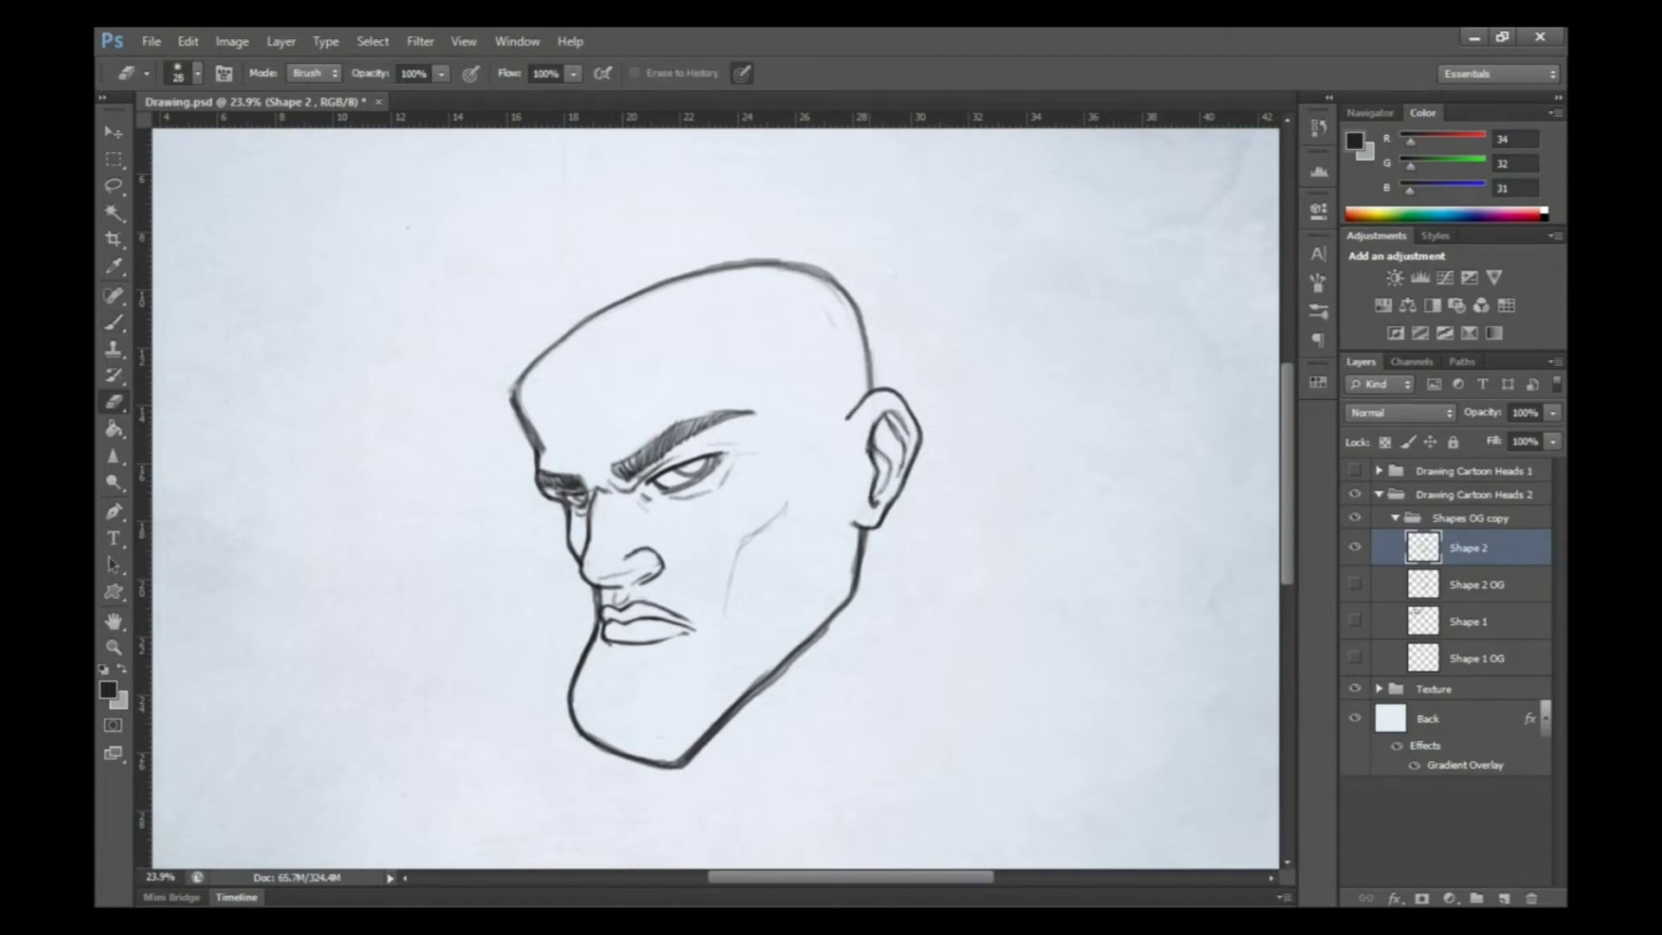
{"action": "key", "text": "b"}
{"action": "left_click_drag", "start_coordinate": [718, 731], "coordinate": [853, 597]}
{"action": "left_click_drag", "start_coordinate": [510, 337], "coordinate": [554, 450]}
{"action": "key", "text": "e"}
{"action": "right_click", "coordinate": [692, 484]}
{"action": "key", "text": "Return"}
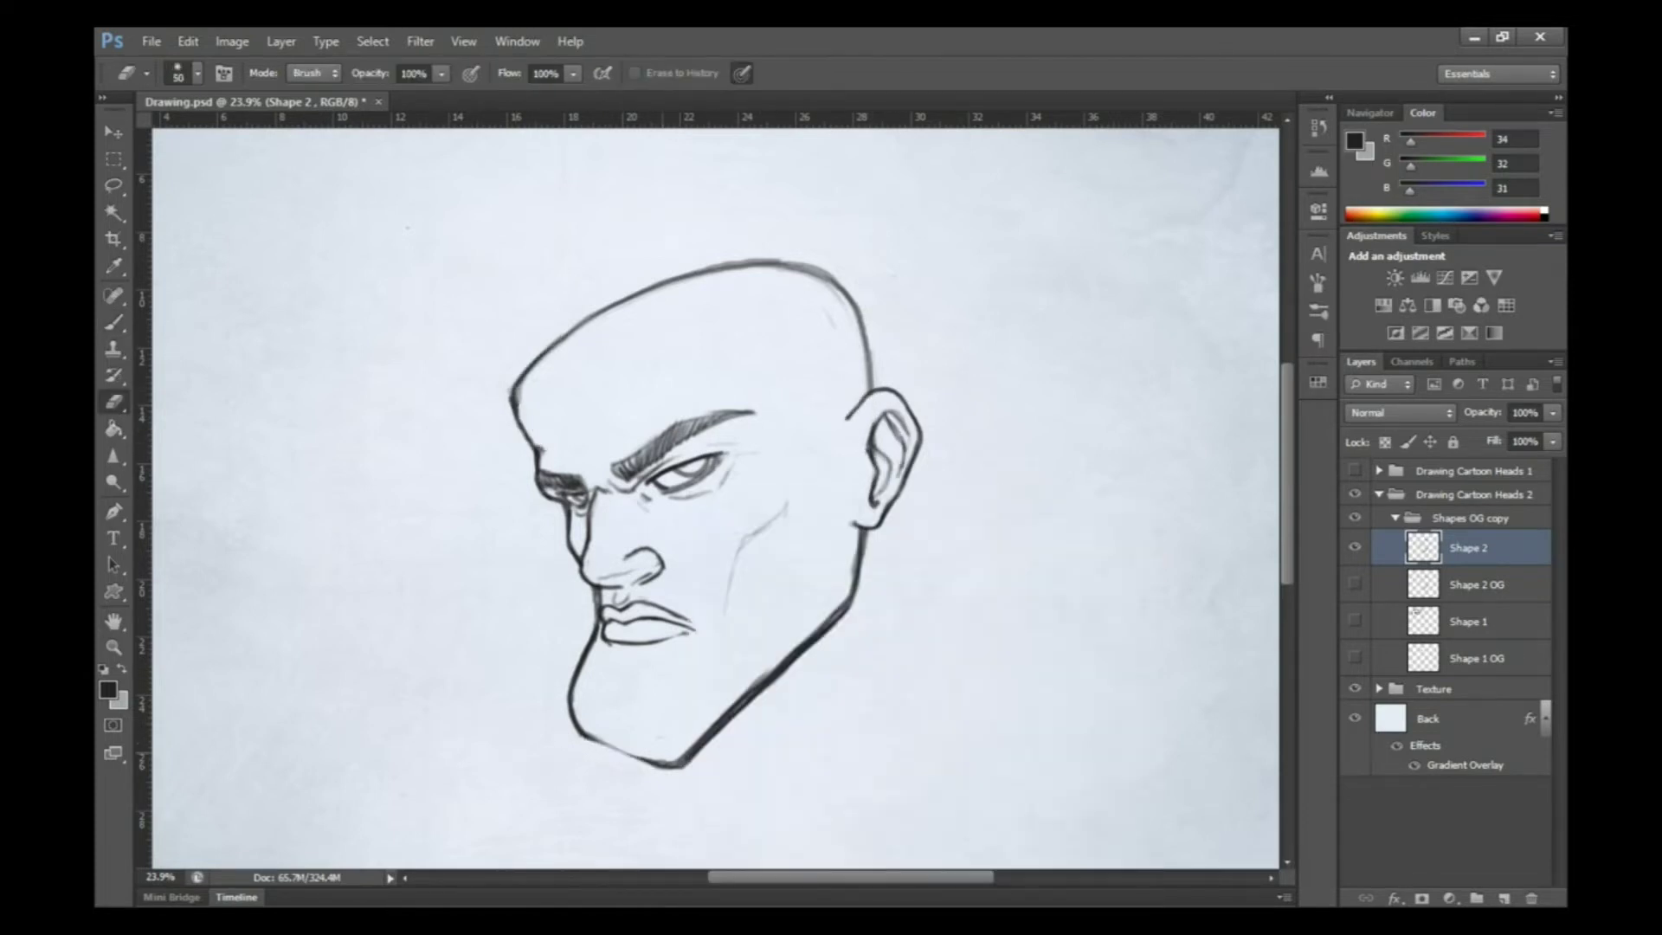
{"action": "key", "text": "b"}
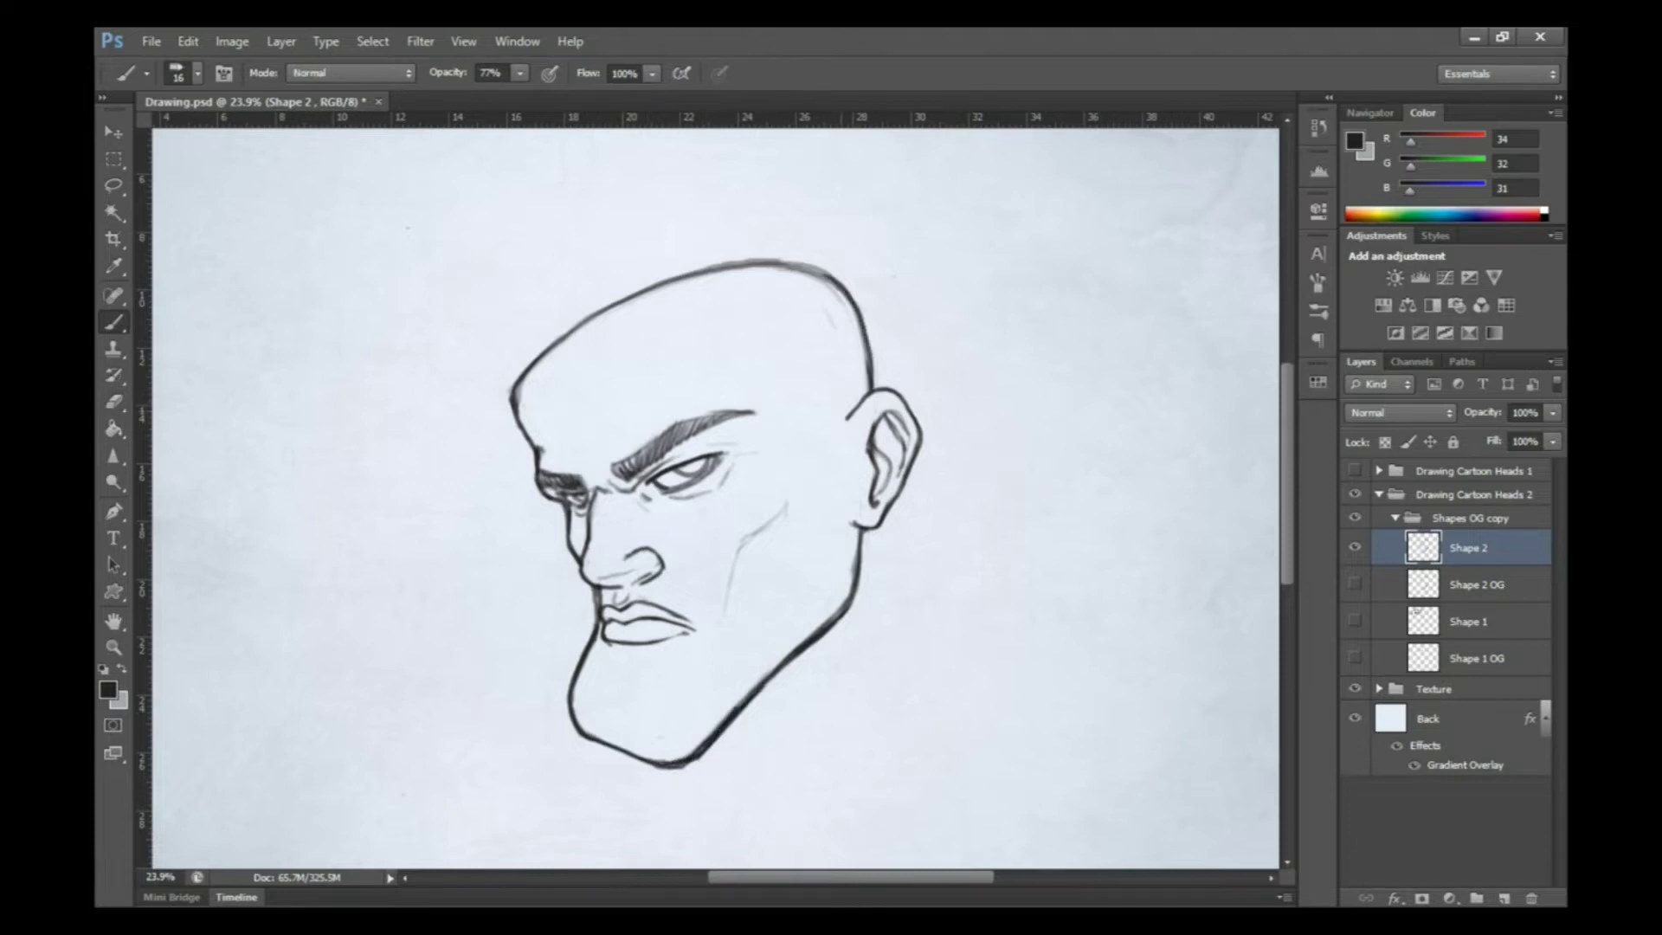
Sketch a tall flat-top hair outline with a forehead hairline and temple line
{"action": "left_click_drag", "start_coordinate": [826, 445], "coordinate": [772, 304]}
{"action": "mouse_move", "coordinate": [772, 298]}
{"action": "left_mouse_down"}
{"action": "mouse_move", "coordinate": [519, 385]}
{"action": "mouse_move", "coordinate": [826, 390]}
{"action": "left_mouse_up"}
{"action": "mouse_move", "coordinate": [495, 342]}
{"action": "left_mouse_down"}
{"action": "mouse_move", "coordinate": [689, 228]}
{"action": "mouse_move", "coordinate": [519, 381]}
{"action": "left_mouse_up"}
{"action": "left_click_drag", "start_coordinate": [519, 315], "coordinate": [771, 230]}
{"action": "left_click_drag", "start_coordinate": [623, 251], "coordinate": [823, 197]}
{"action": "left_click_drag", "start_coordinate": [823, 221], "coordinate": [866, 325]}
{"action": "left_click_drag", "start_coordinate": [554, 290], "coordinate": [766, 203]}
Erase the old skull line inside the hair and hatch vertical strokes across the flat-top band
{"action": "key", "text": "e"}
{"action": "mouse_move", "coordinate": [483, 343]}
{"action": "left_mouse_down"}
{"action": "mouse_move", "coordinate": [520, 380]}
{"action": "mouse_move", "coordinate": [753, 264]}
{"action": "left_mouse_up"}
{"action": "left_click_drag", "start_coordinate": [658, 294], "coordinate": [857, 303]}
{"action": "key", "text": "b"}
{"action": "left_click_drag", "start_coordinate": [597, 315], "coordinate": [588, 359]}
{"action": "left_click_drag", "start_coordinate": [683, 294], "coordinate": [675, 328]}
{"action": "left_click_drag", "start_coordinate": [749, 260], "coordinate": [740, 303]}
{"action": "left_click_drag", "start_coordinate": [554, 285], "coordinate": [801, 204]}
{"action": "left_click_drag", "start_coordinate": [774, 299], "coordinate": [805, 272]}
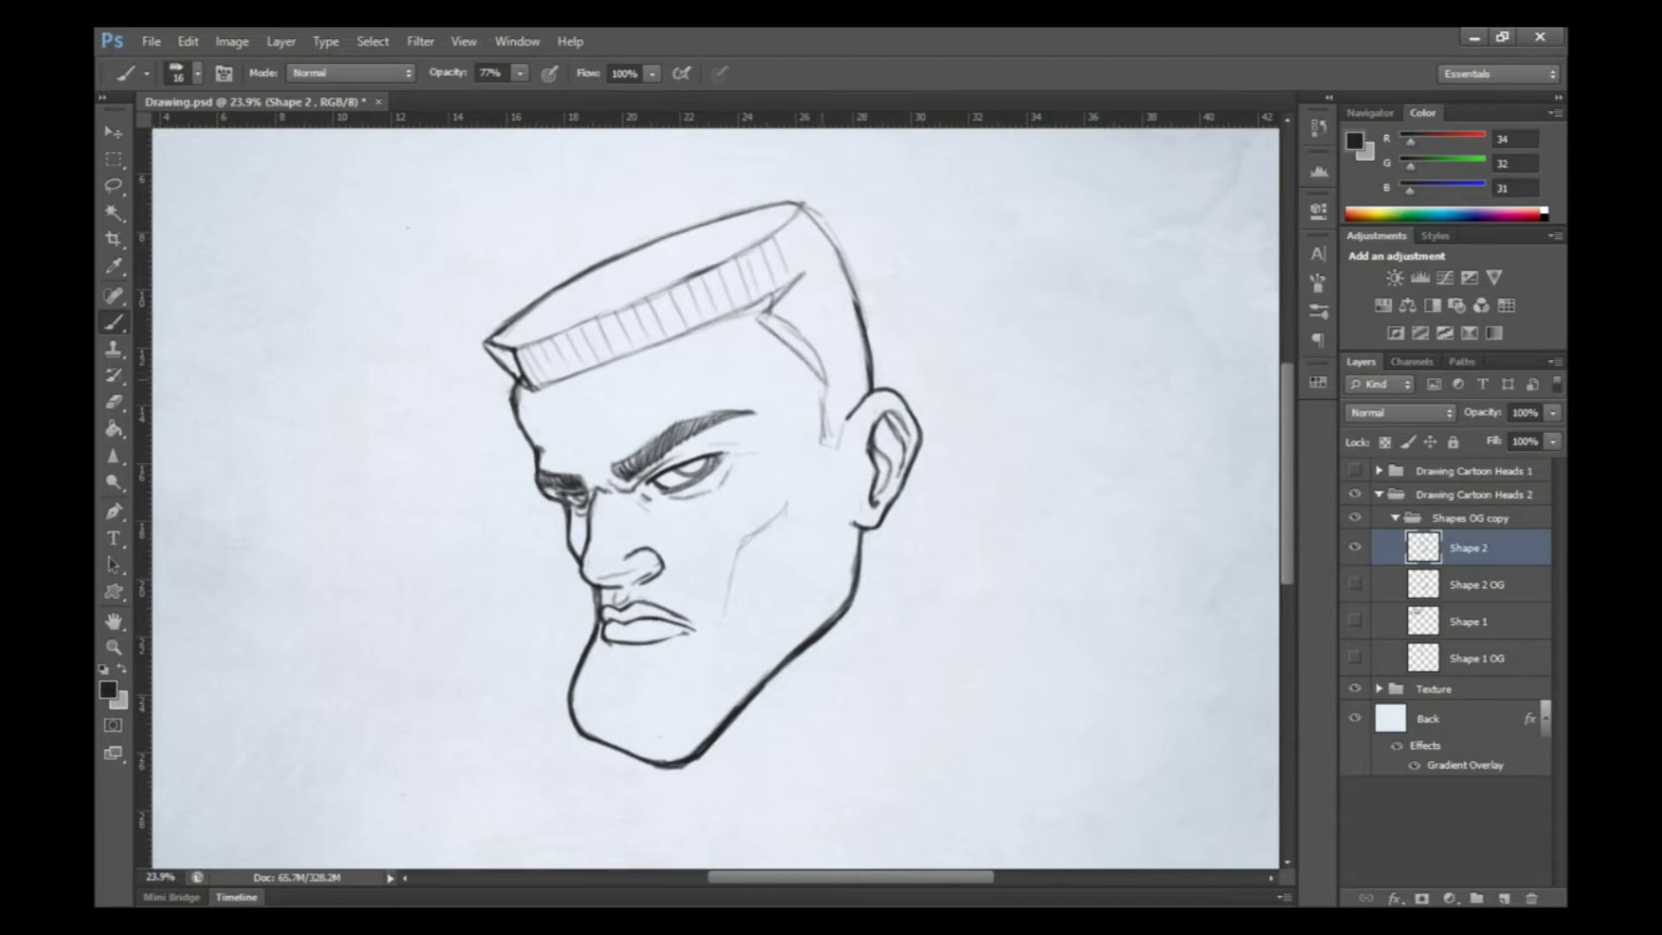
{"action": "key", "text": "e"}
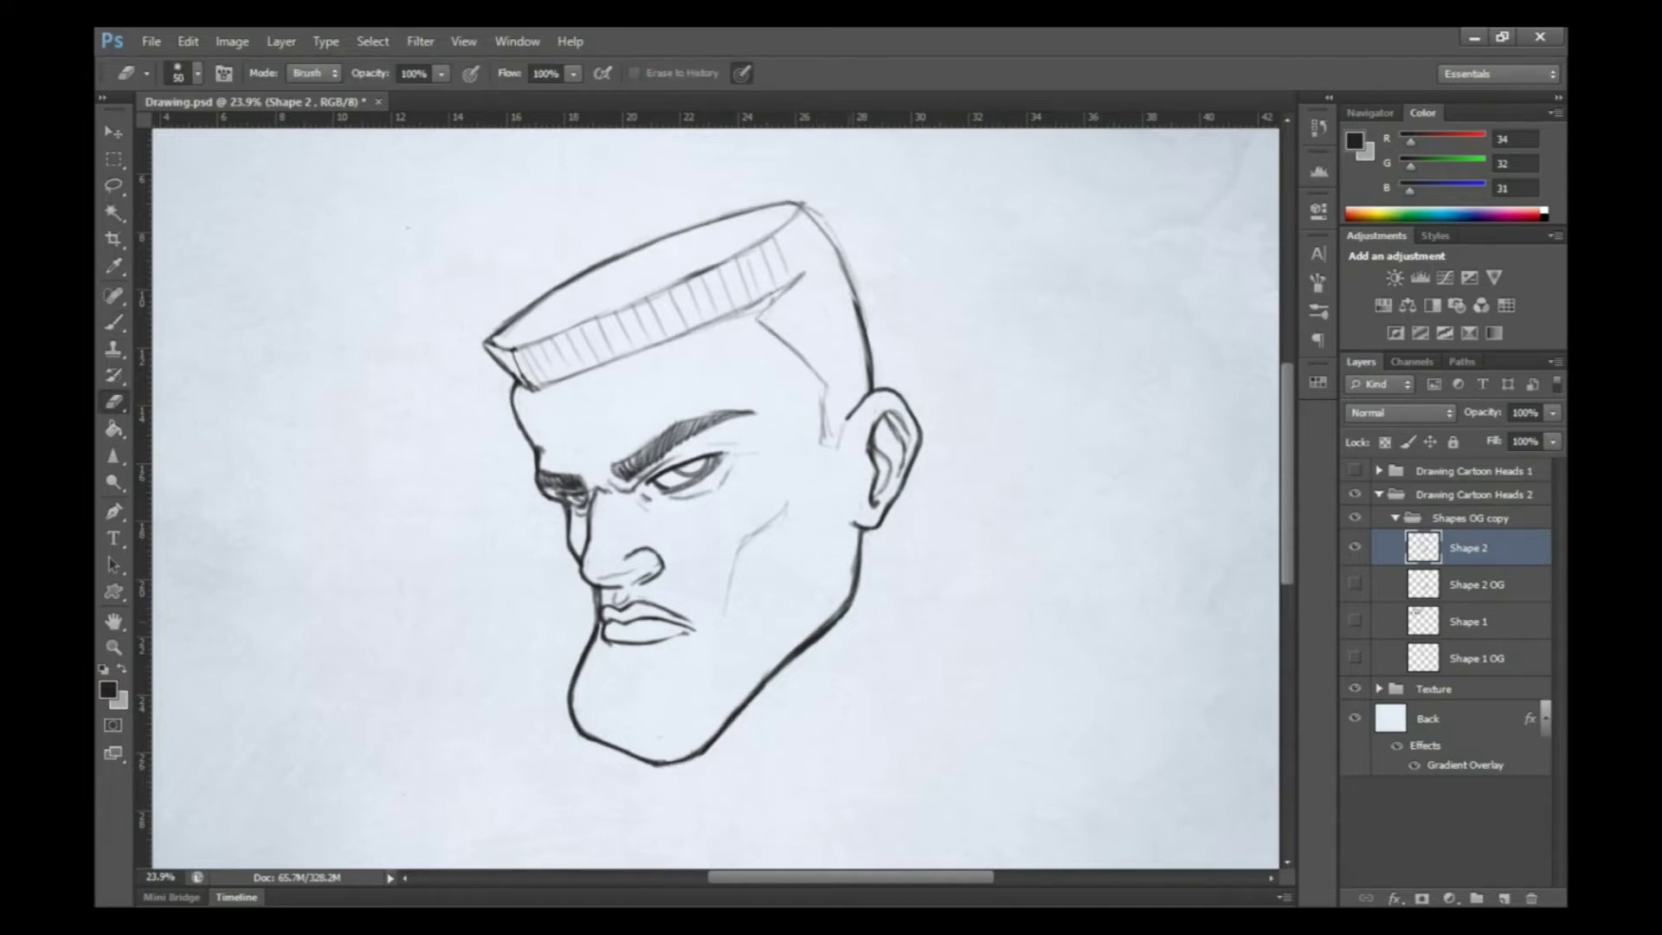
{"action": "key", "text": "b"}
Add a lip-corner stroke and darken the eyebrow and temple line
{"action": "mouse_move", "coordinate": [619, 632]}
{"action": "left_mouse_down"}
{"action": "mouse_move", "coordinate": [692, 637]}
{"action": "mouse_move", "coordinate": [723, 710]}
{"action": "left_mouse_up"}
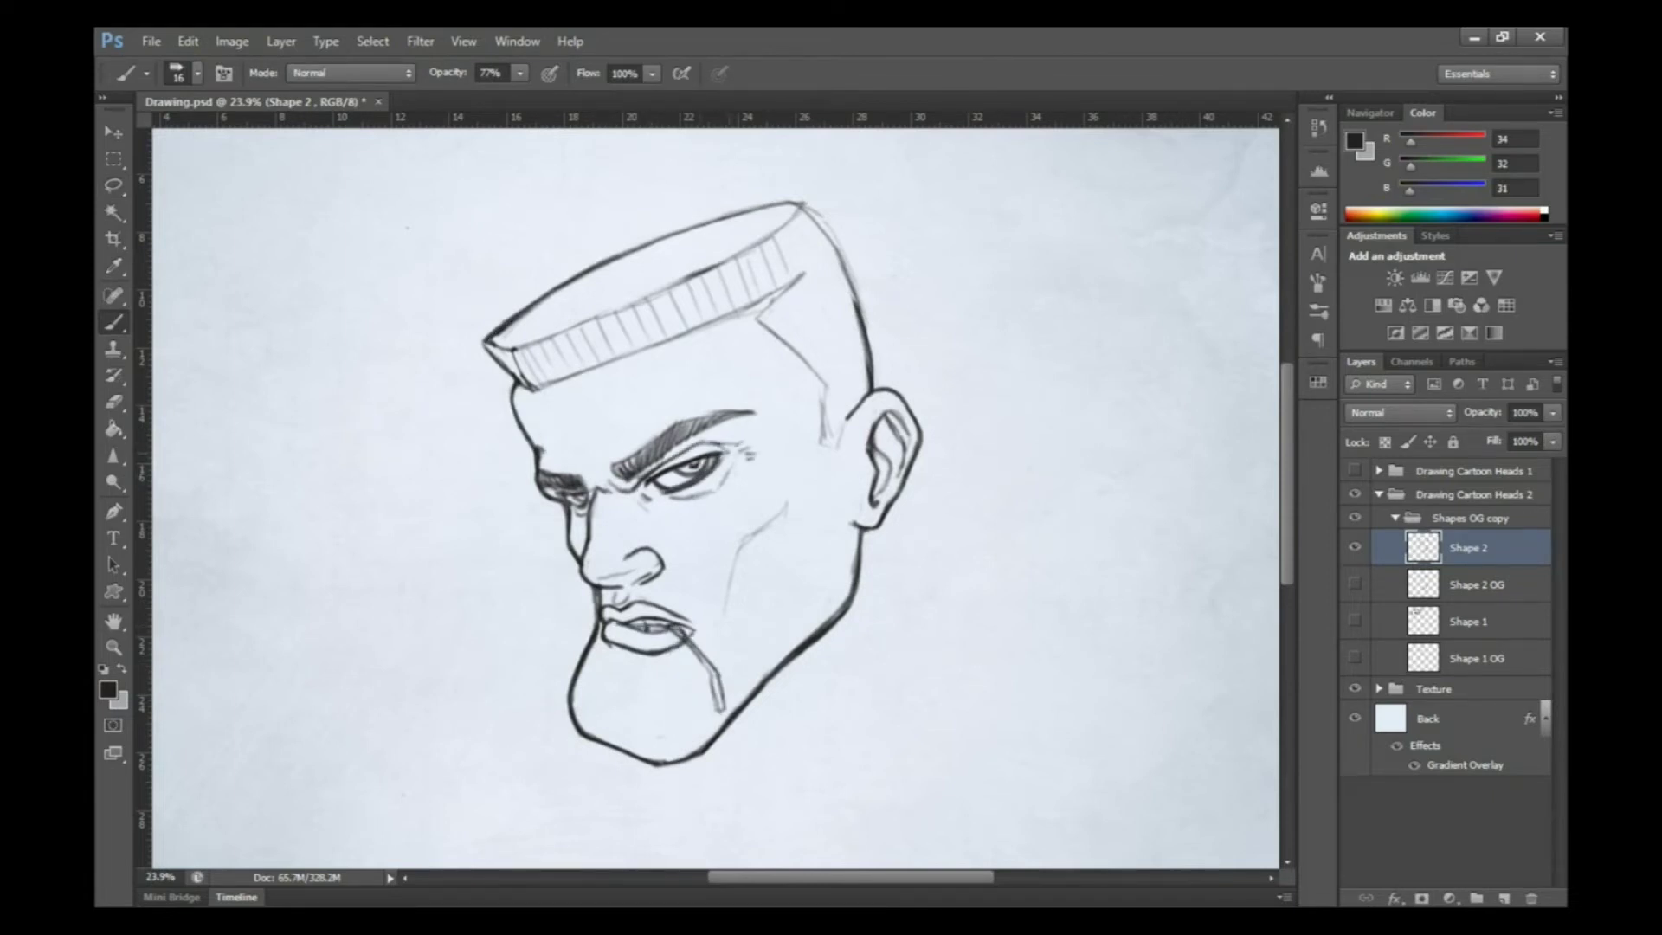
{"action": "left_click_drag", "start_coordinate": [743, 411], "coordinate": [616, 474]}
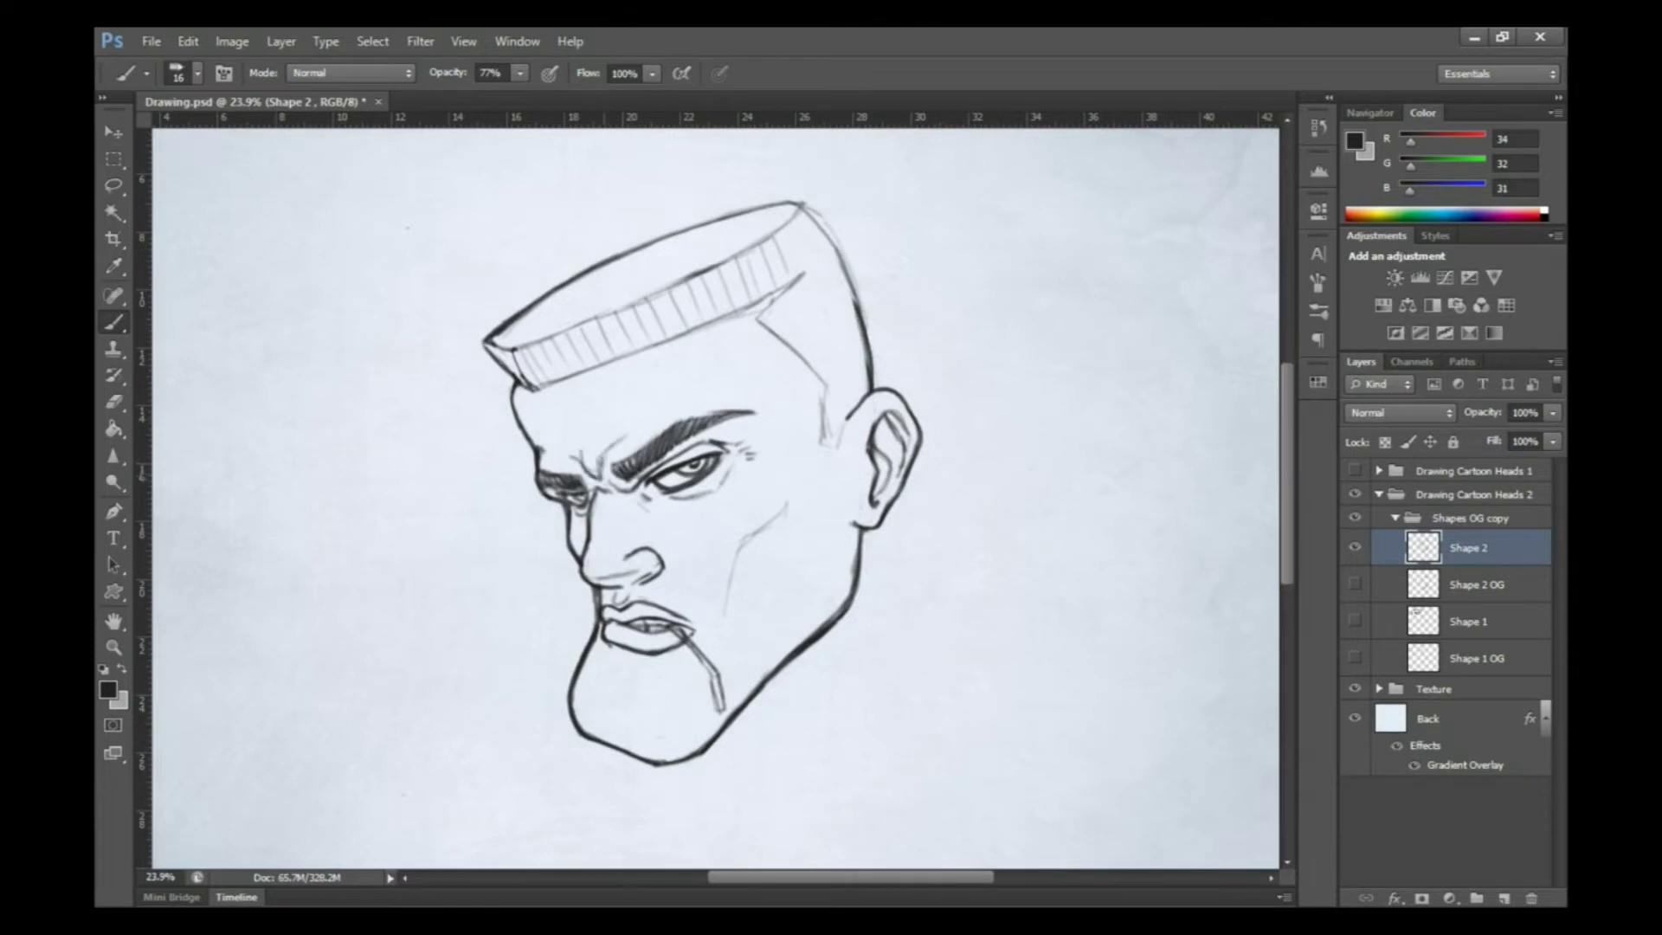
{"action": "left_click_drag", "start_coordinate": [759, 318], "coordinate": [829, 440]}
{"action": "key", "text": "e"}
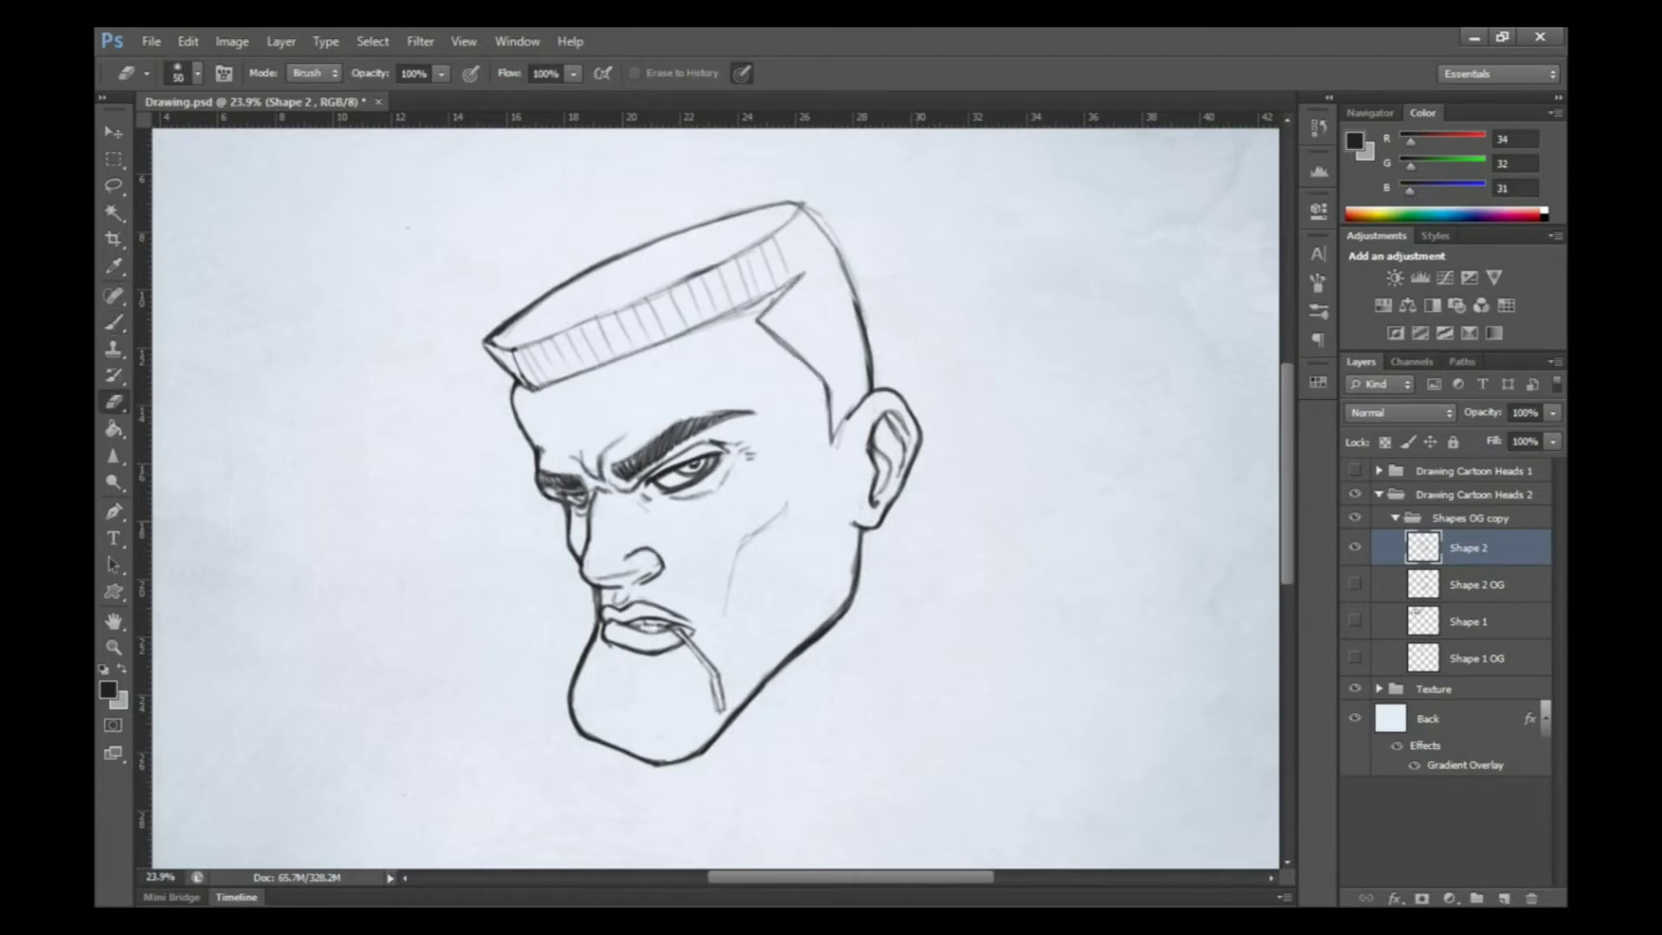
{"action": "key", "text": "b"}
{"action": "left_click_drag", "start_coordinate": [520, 73], "coordinate": [511, 96]}
At 65% opacity, ink the hair's top edge, top-right corner and lower edge darker
{"action": "key", "text": "e"}
{"action": "key", "text": "b"}
{"action": "mouse_move", "coordinate": [805, 204]}
{"action": "left_mouse_down"}
{"action": "mouse_move", "coordinate": [852, 277]}
{"action": "mouse_move", "coordinate": [546, 337]}
{"action": "left_mouse_up"}
{"action": "left_click_drag", "start_coordinate": [853, 303], "coordinate": [737, 212]}
{"action": "left_click_drag", "start_coordinate": [510, 381], "coordinate": [810, 266]}
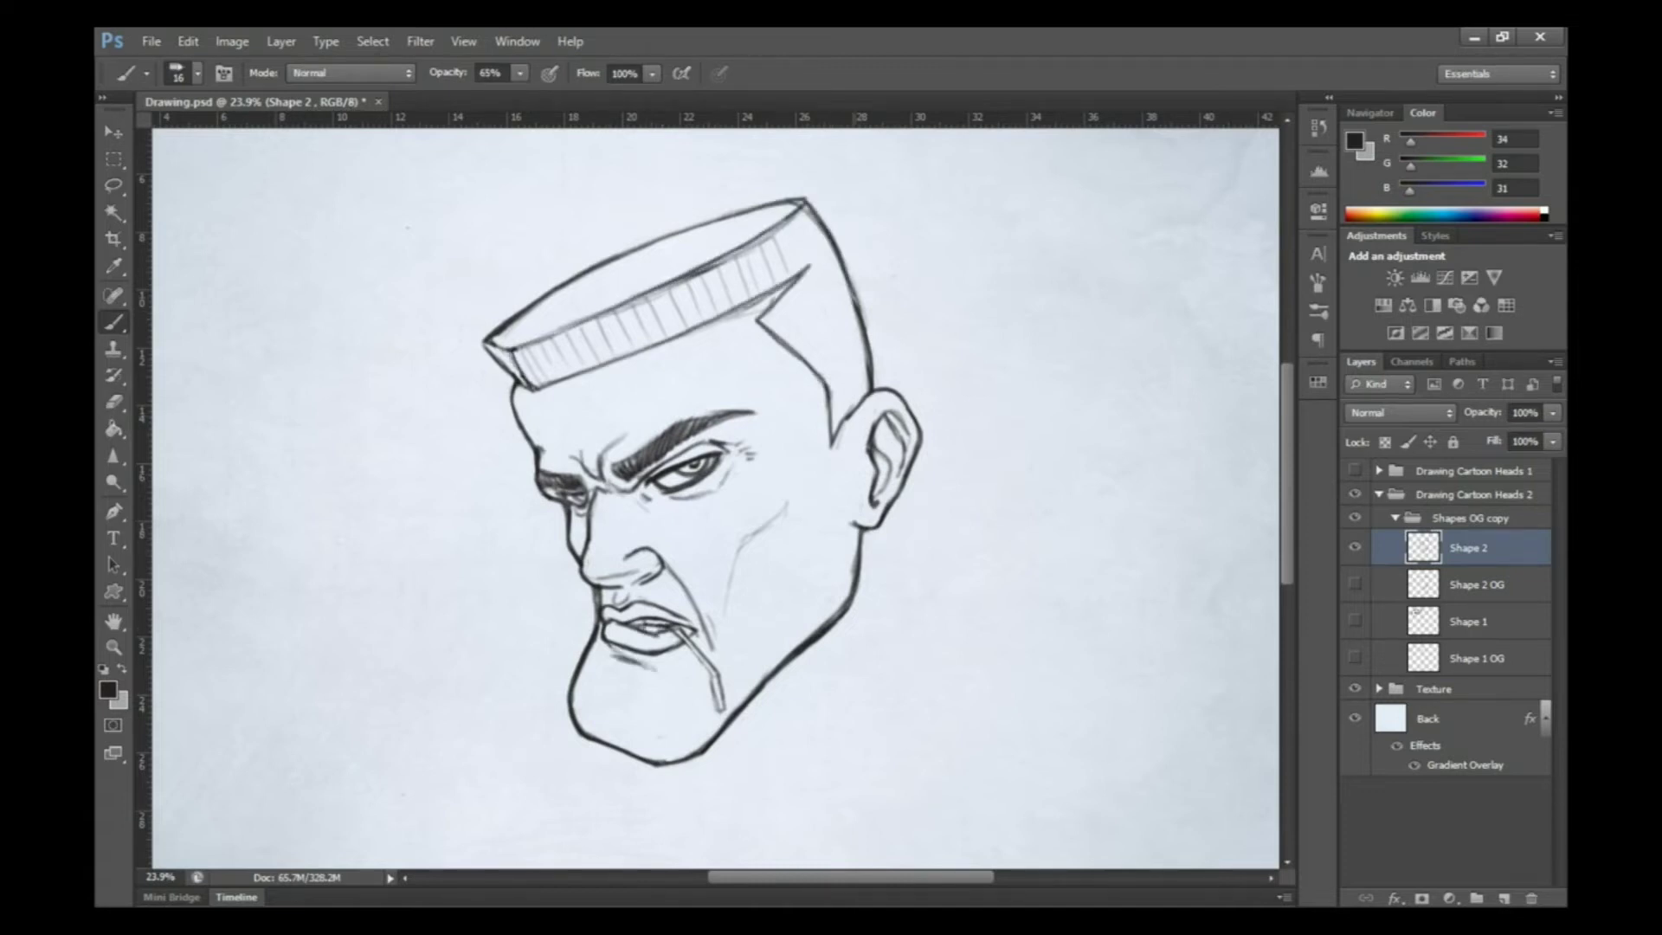
{"action": "key", "text": "l"}
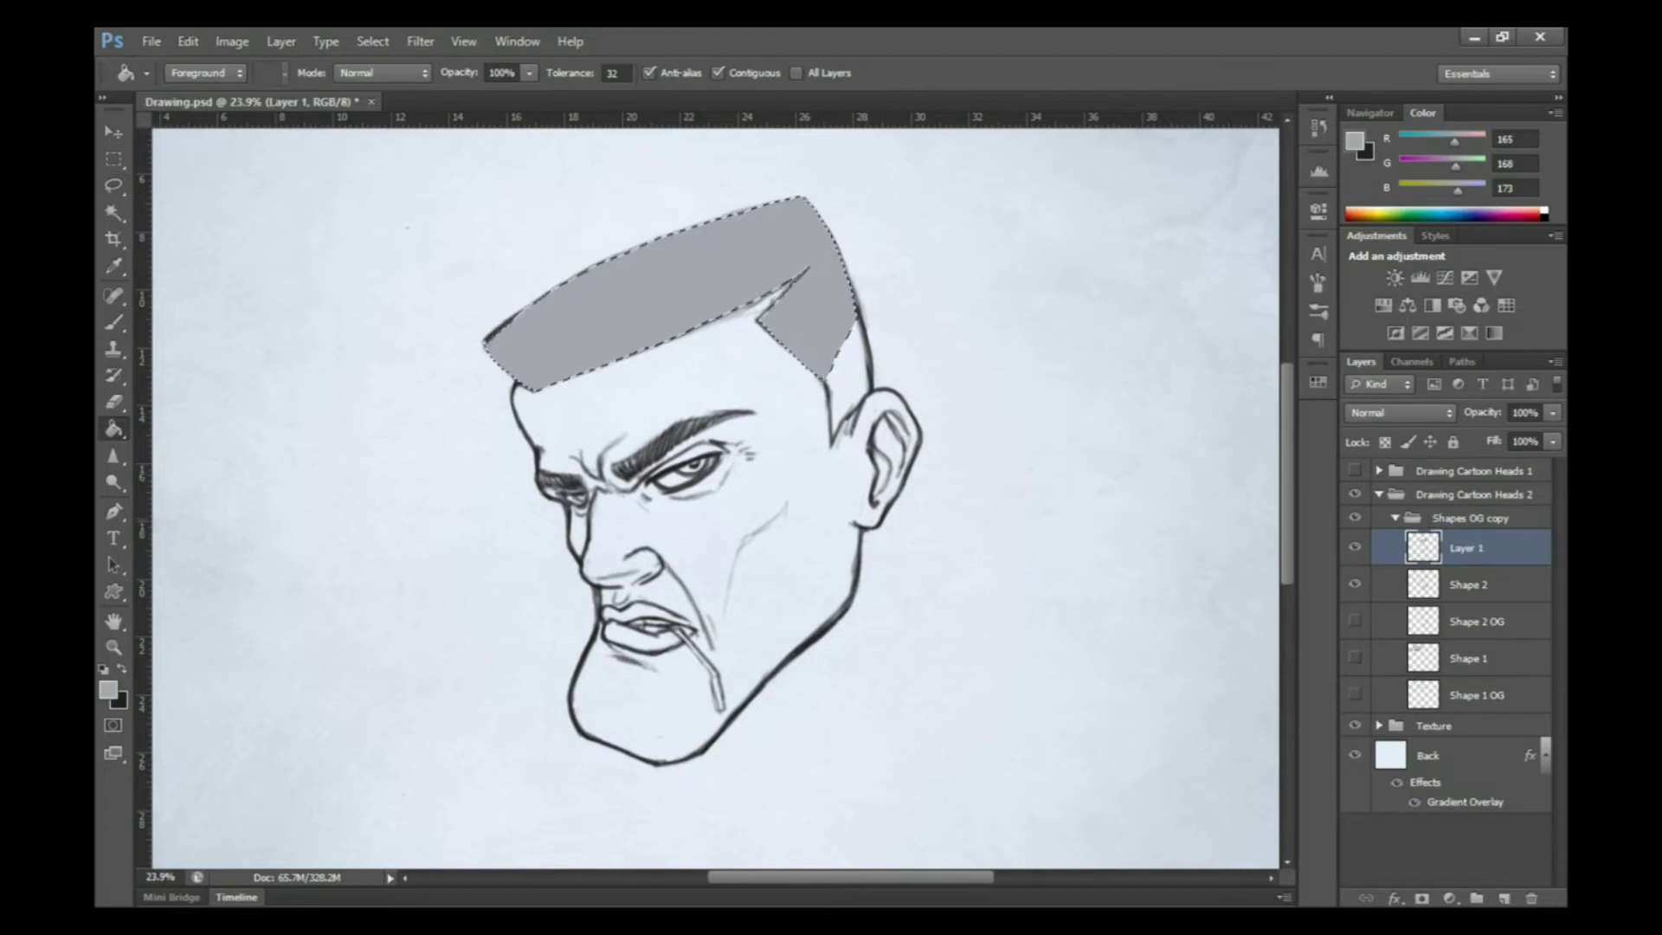
Hatch dark strokes along the hair band and shade the flat-top's top on Shape 2
{"action": "key", "text": "b"}
{"action": "right_click", "coordinate": [649, 389]}
{"action": "left_click_drag", "start_coordinate": [519, 381], "coordinate": [822, 216]}
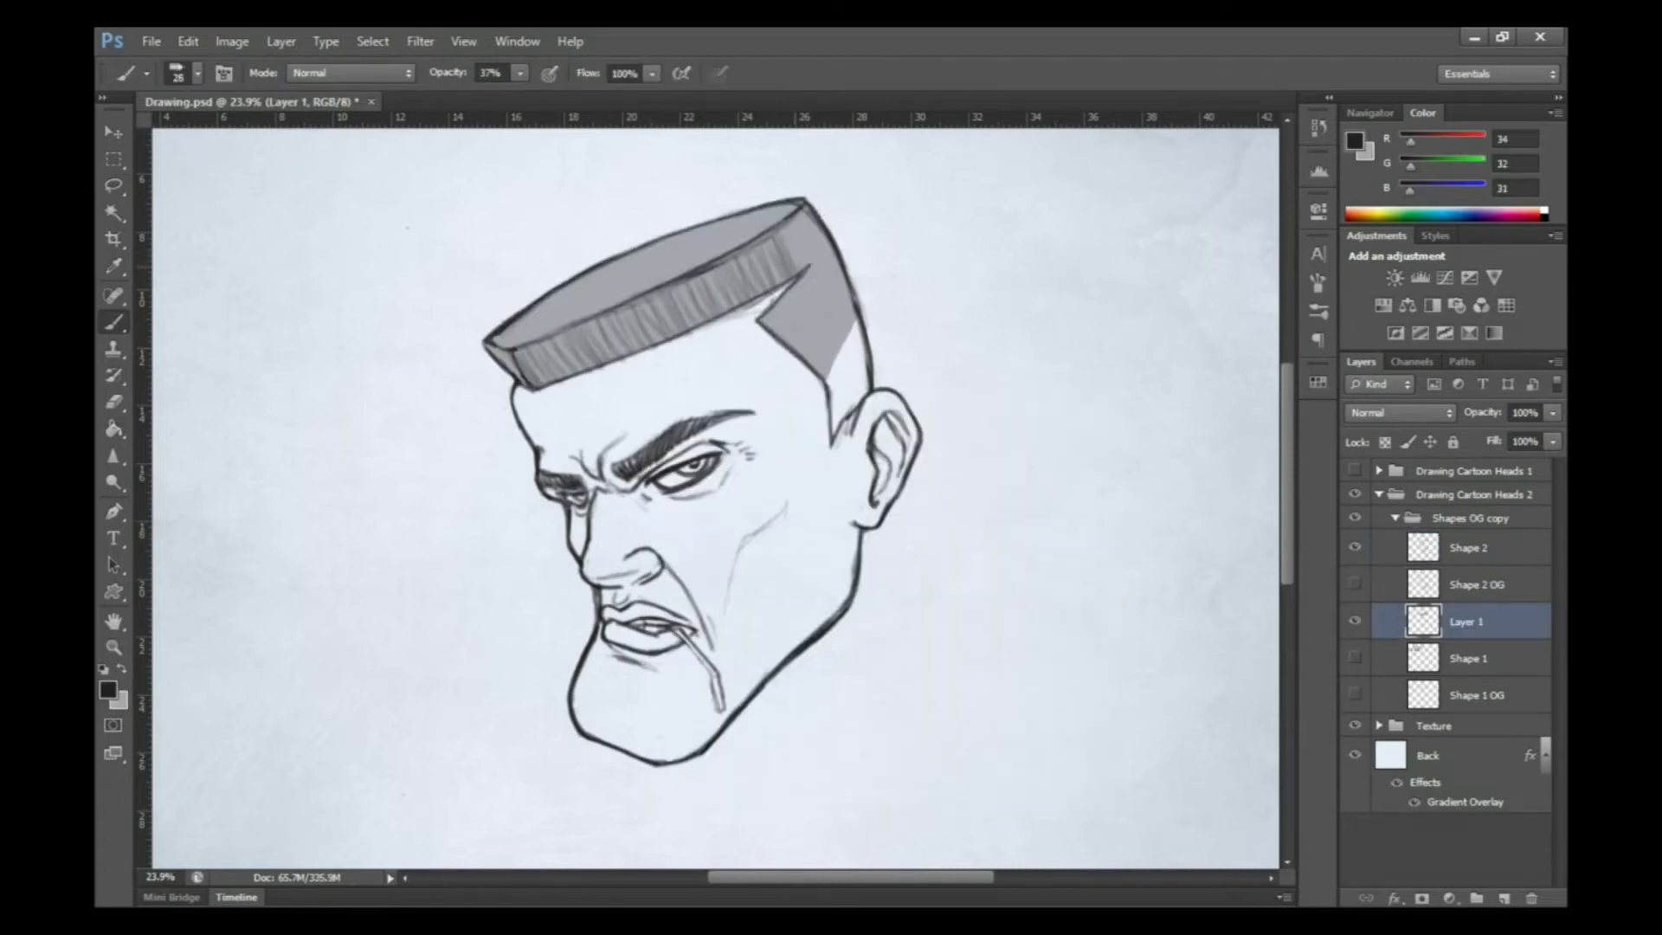
{"action": "left_click_drag", "start_coordinate": [502, 372], "coordinate": [745, 268]}
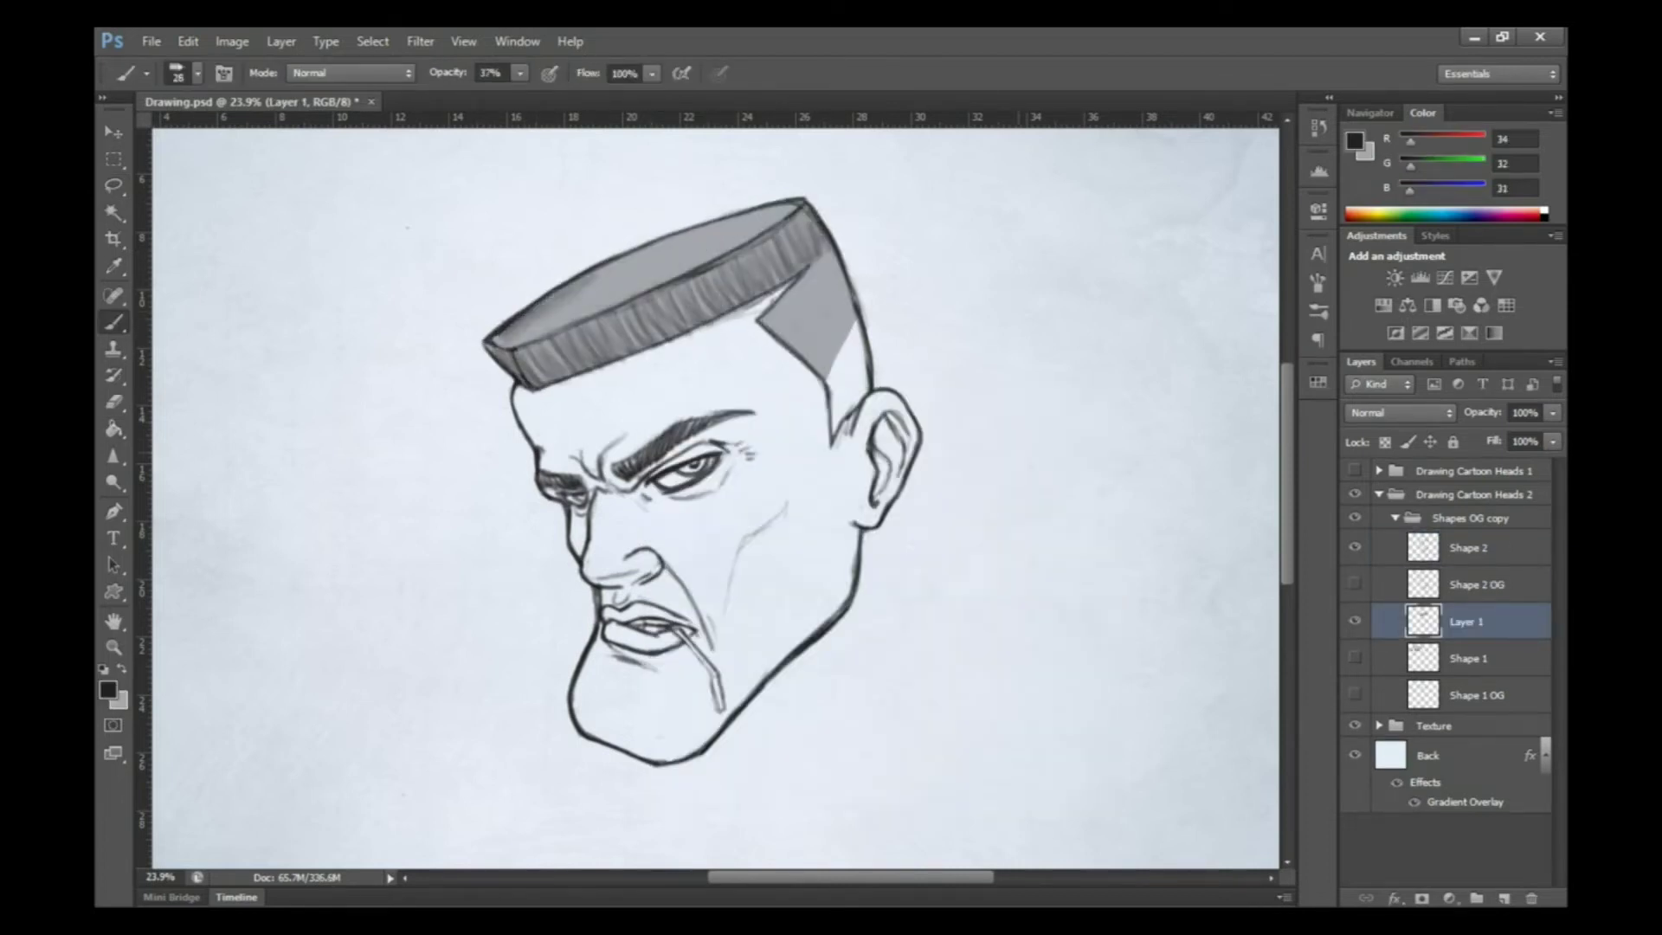
{"action": "key", "text": "alt+bracketright"}
{"action": "mouse_move", "coordinate": [576, 299]}
{"action": "left_mouse_down"}
{"action": "mouse_move", "coordinate": [792, 212]}
{"action": "mouse_move", "coordinate": [783, 347]}
{"action": "left_mouse_up"}
At 27% opacity, shade the sideburn and hair band grey, then lighten the lower sideburn
{"action": "key", "text": "2"}
{"action": "key", "text": "7"}
{"action": "left_click_drag", "start_coordinate": [796, 251], "coordinate": [856, 415]}
{"action": "mouse_move", "coordinate": [510, 372]}
{"action": "left_mouse_down"}
{"action": "mouse_move", "coordinate": [709, 286]}
{"action": "mouse_move", "coordinate": [813, 216]}
{"action": "mouse_move", "coordinate": [753, 294]}
{"action": "left_mouse_up"}
{"action": "key", "text": "e"}
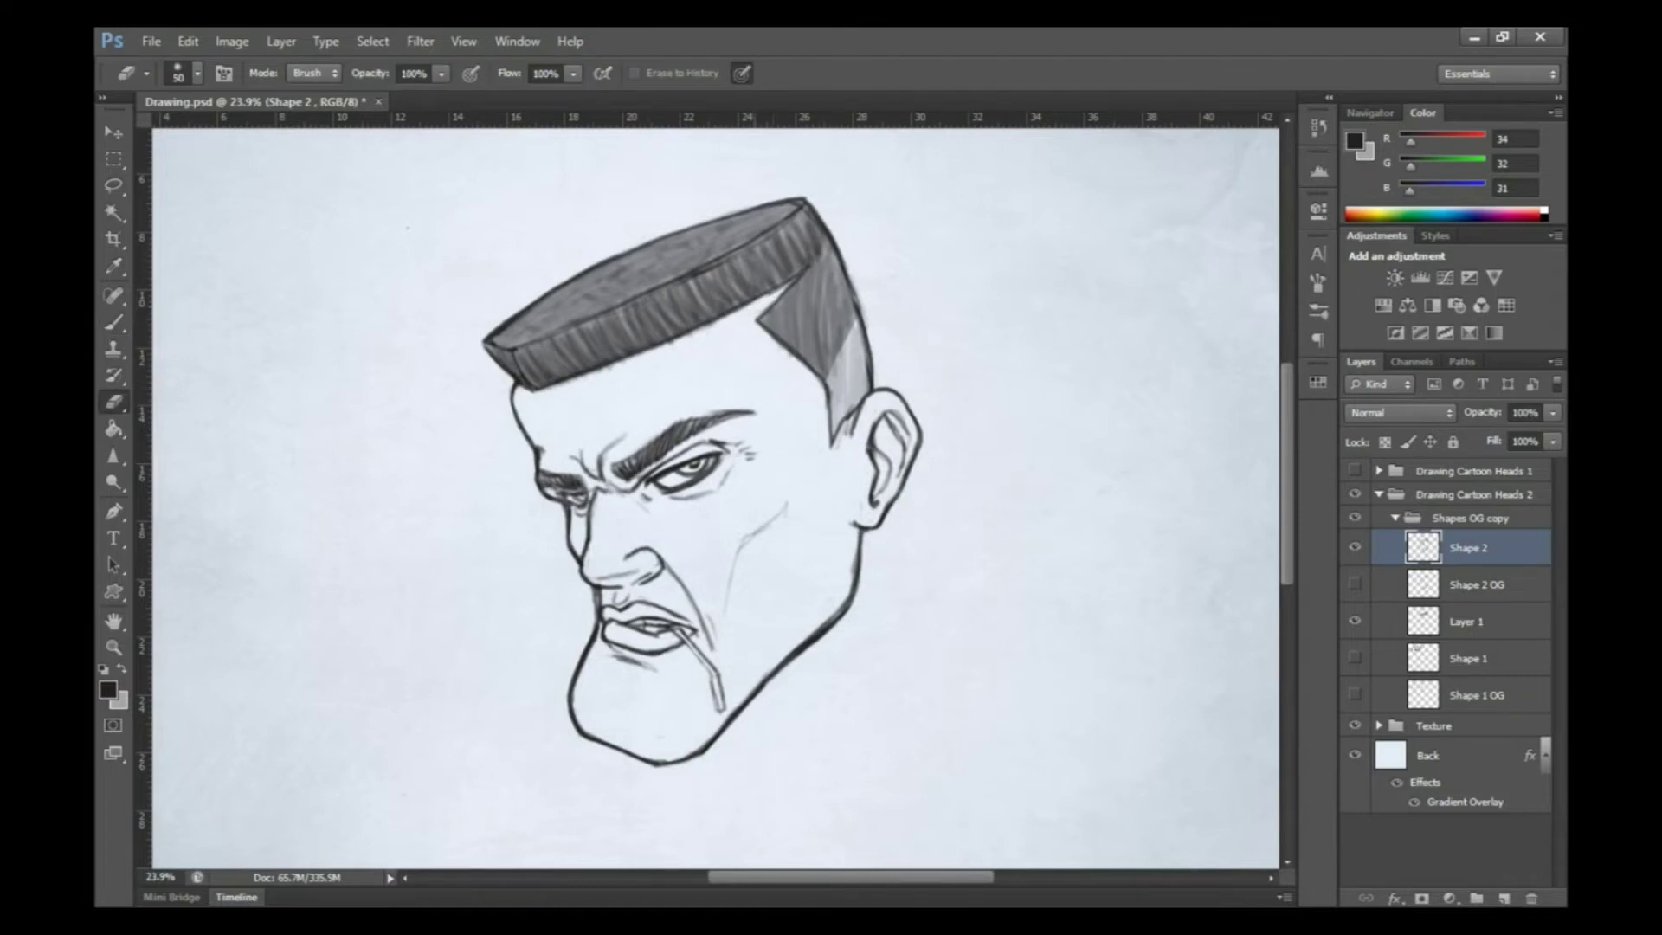
{"action": "mouse_move", "coordinate": [852, 346]}
{"action": "left_mouse_down"}
{"action": "mouse_move", "coordinate": [831, 442]}
{"action": "mouse_move", "coordinate": [727, 605]}
{"action": "left_mouse_up"}
At 78% opacity, darken the chin line, ear outline and sideburn shading beside the ear
{"action": "key", "text": "b"}
{"action": "key", "text": "7"}
{"action": "key", "text": "8"}
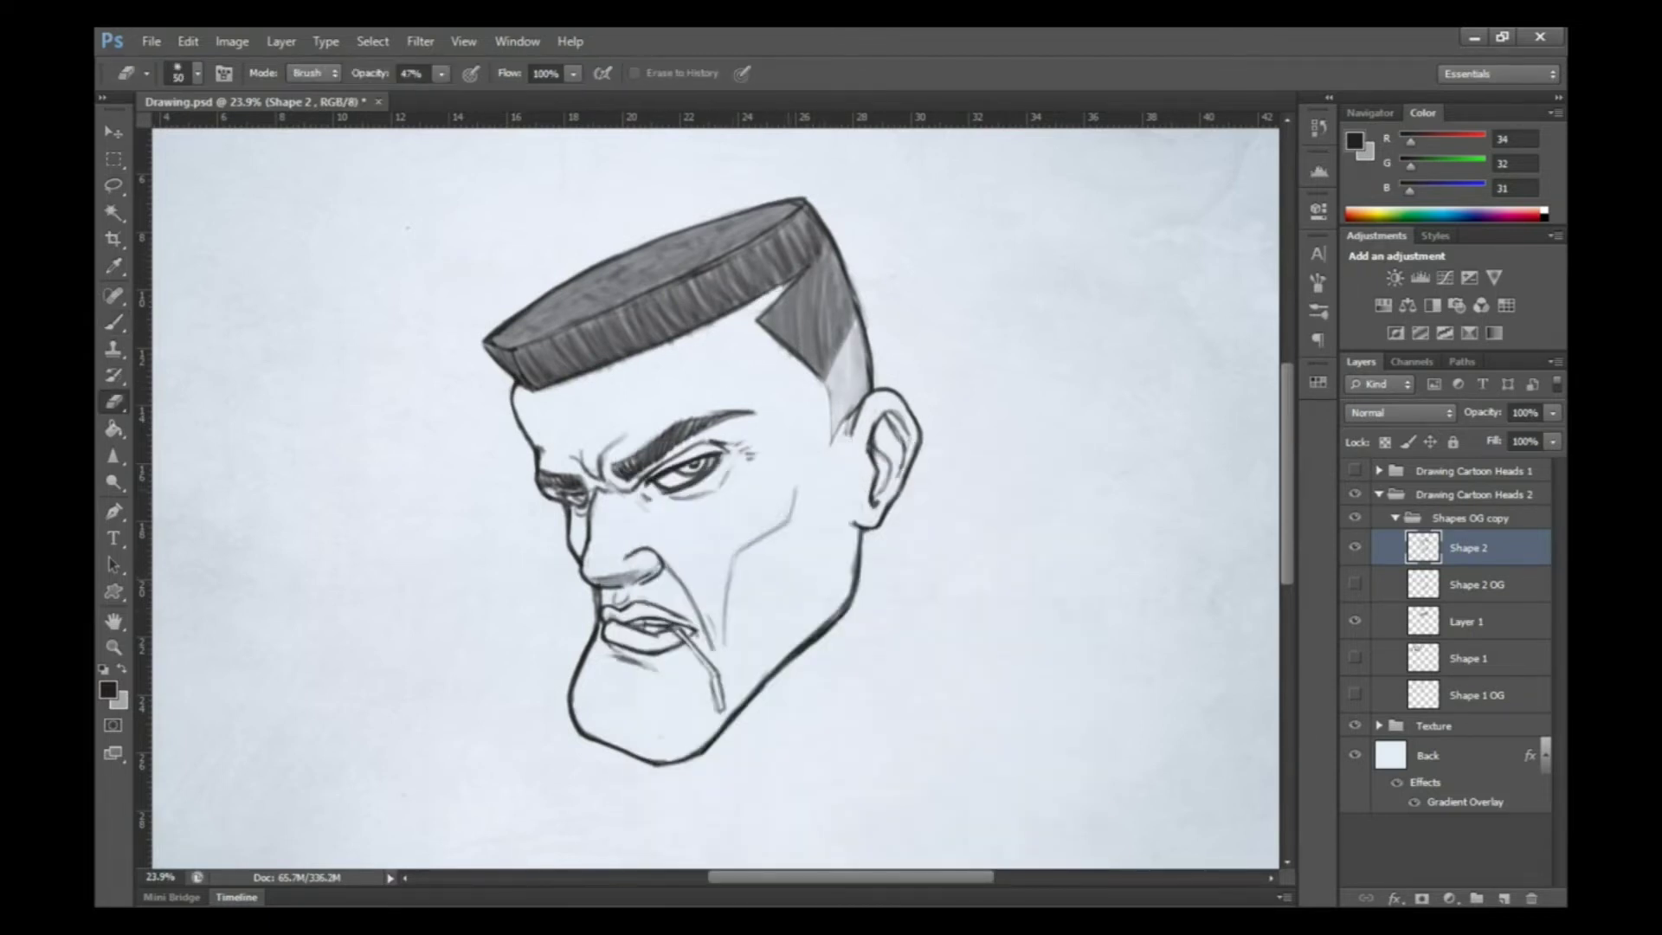
{"action": "left_click_drag", "start_coordinate": [720, 709], "coordinate": [688, 632]}
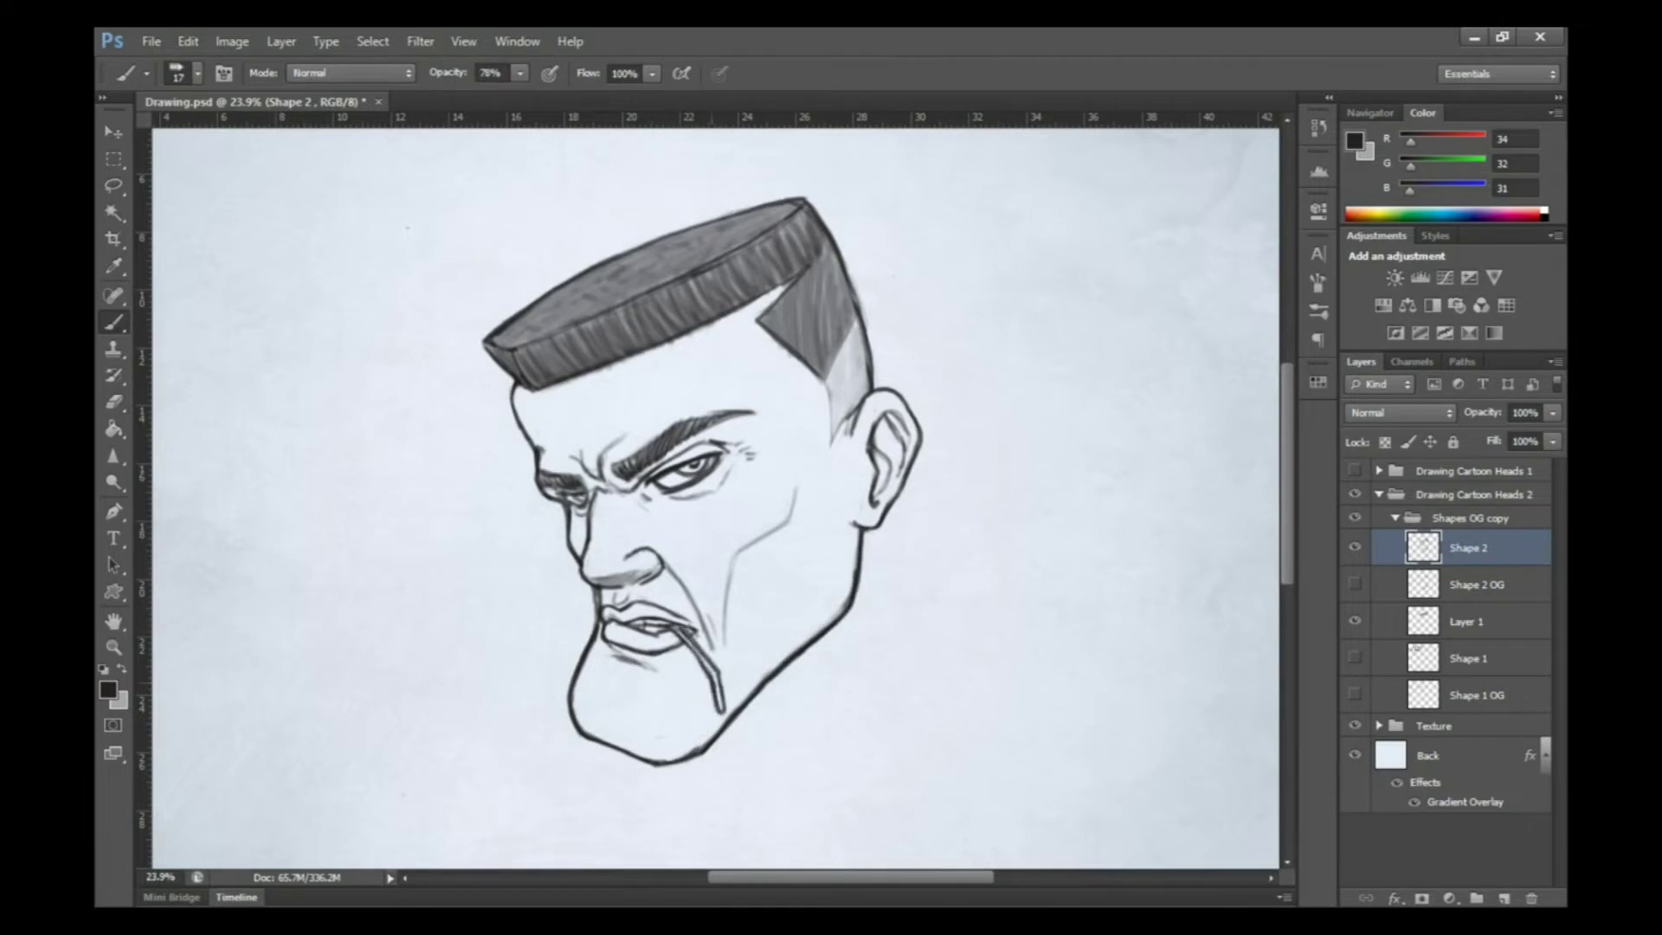
{"action": "key", "text": "e"}
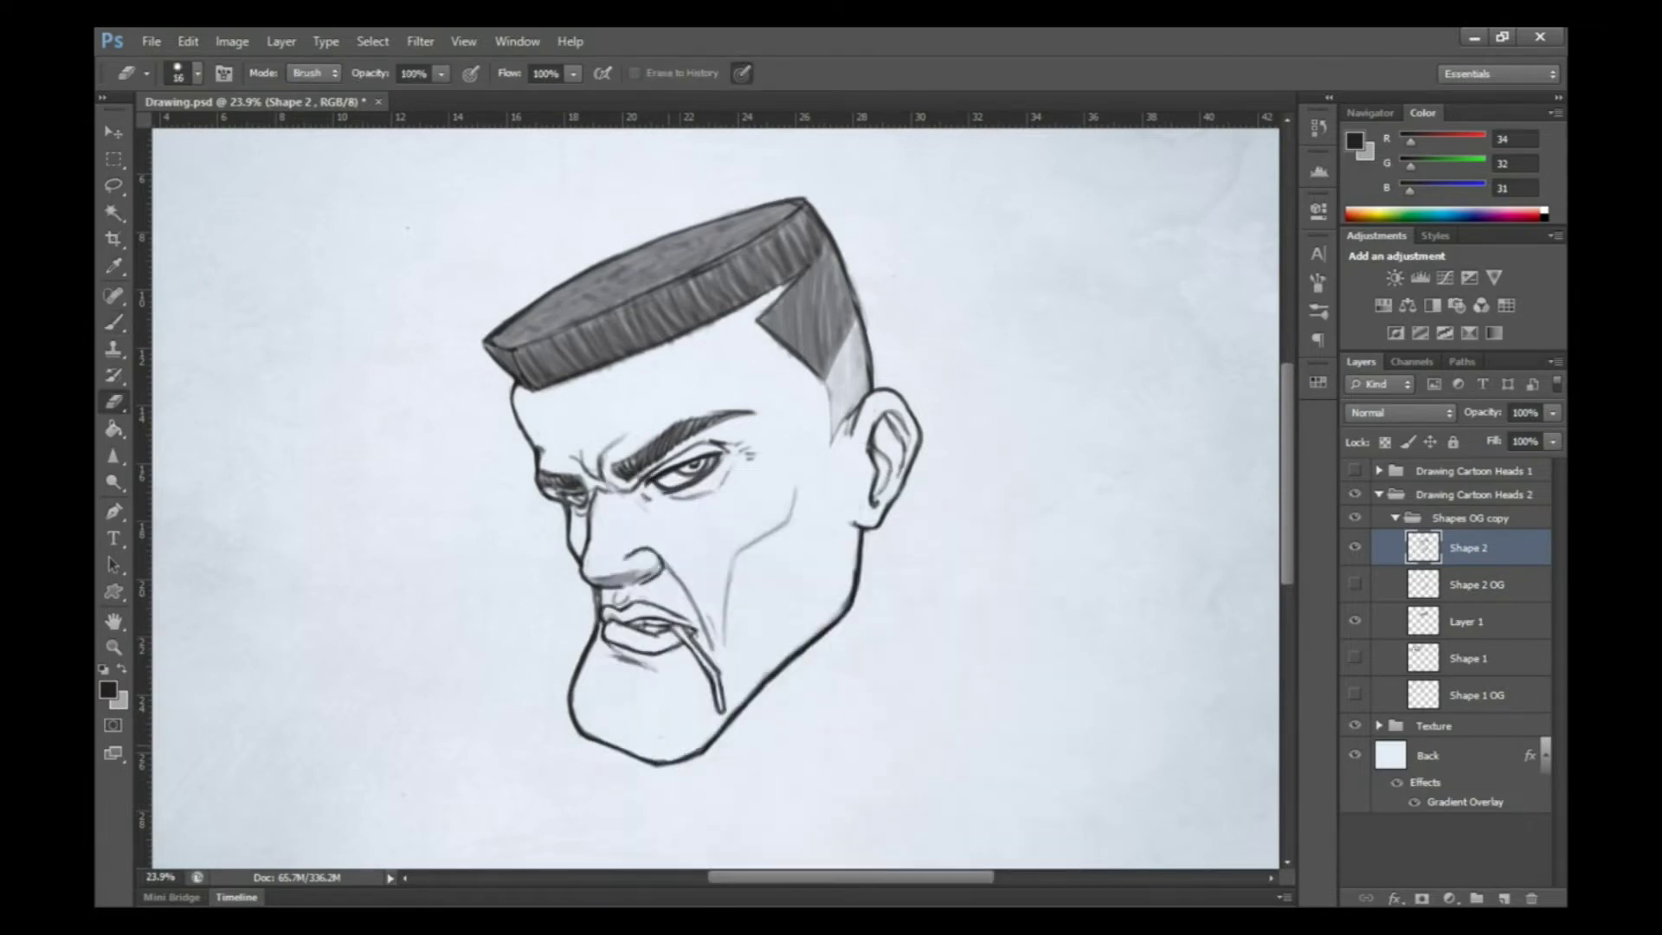
{"action": "key", "text": "b"}
{"action": "scroll", "coordinate": [415, 303], "scroll_direction": "down", "scroll_amount": 1}
{"action": "left_click_drag", "start_coordinate": [832, 390], "coordinate": [844, 482]}
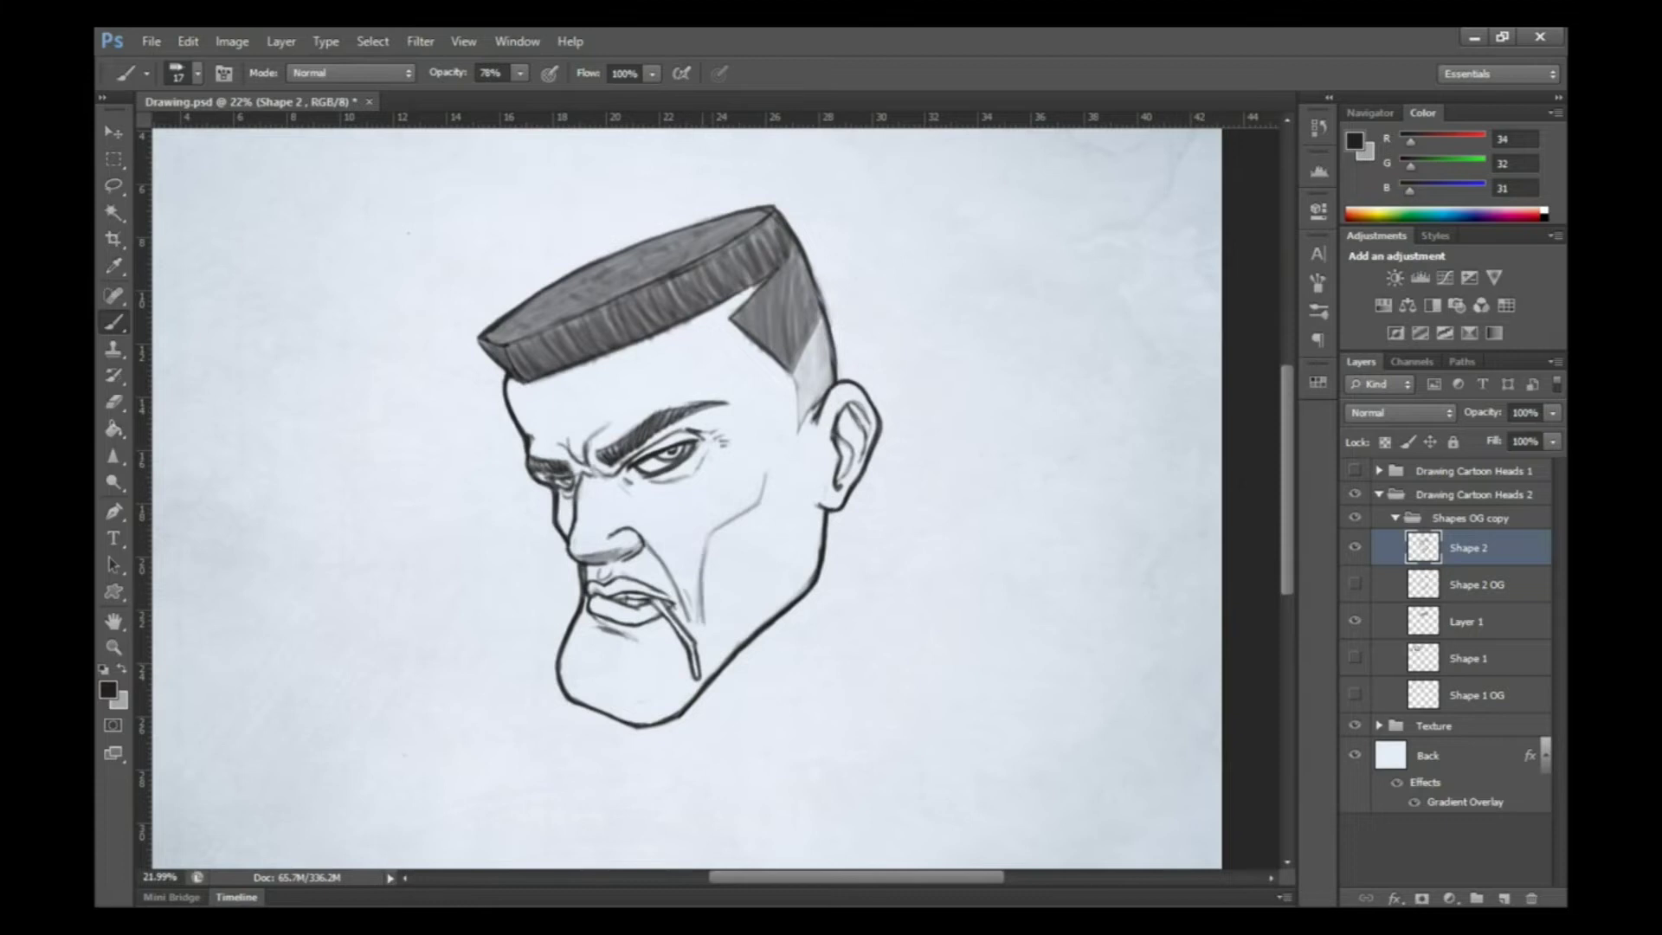
{"action": "mouse_move", "coordinate": [819, 251]}
{"action": "left_mouse_down"}
{"action": "mouse_move", "coordinate": [803, 316]}
{"action": "mouse_move", "coordinate": [753, 363]}
{"action": "mouse_move", "coordinate": [795, 334]}
{"action": "left_mouse_up"}
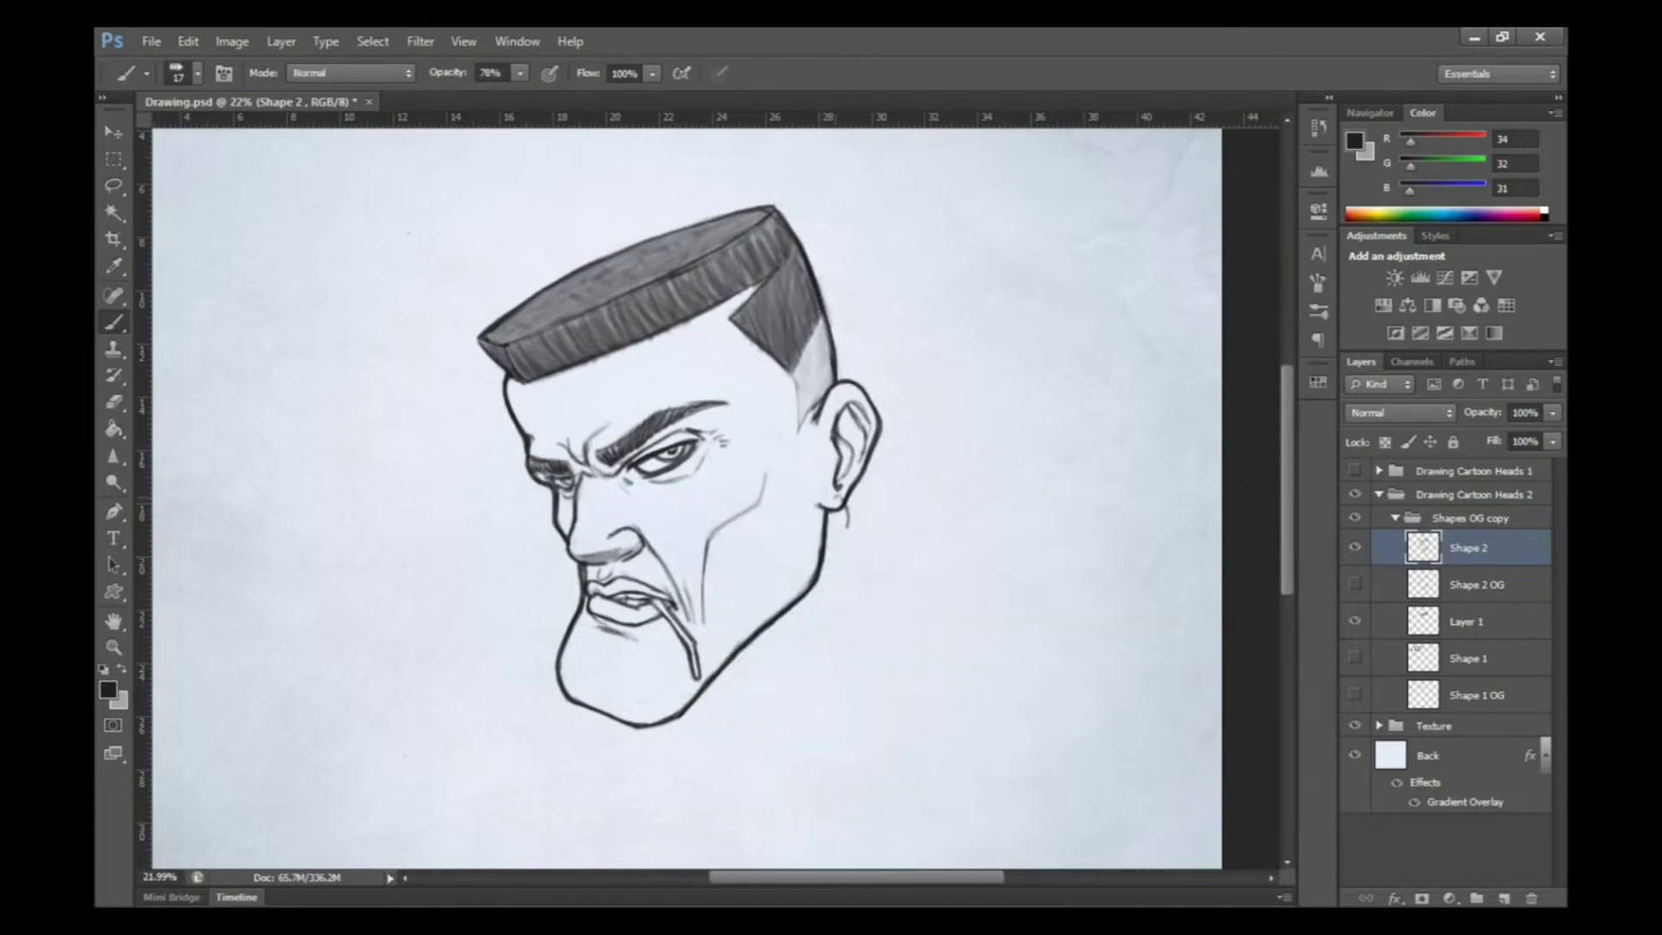
{"action": "key", "text": "e"}
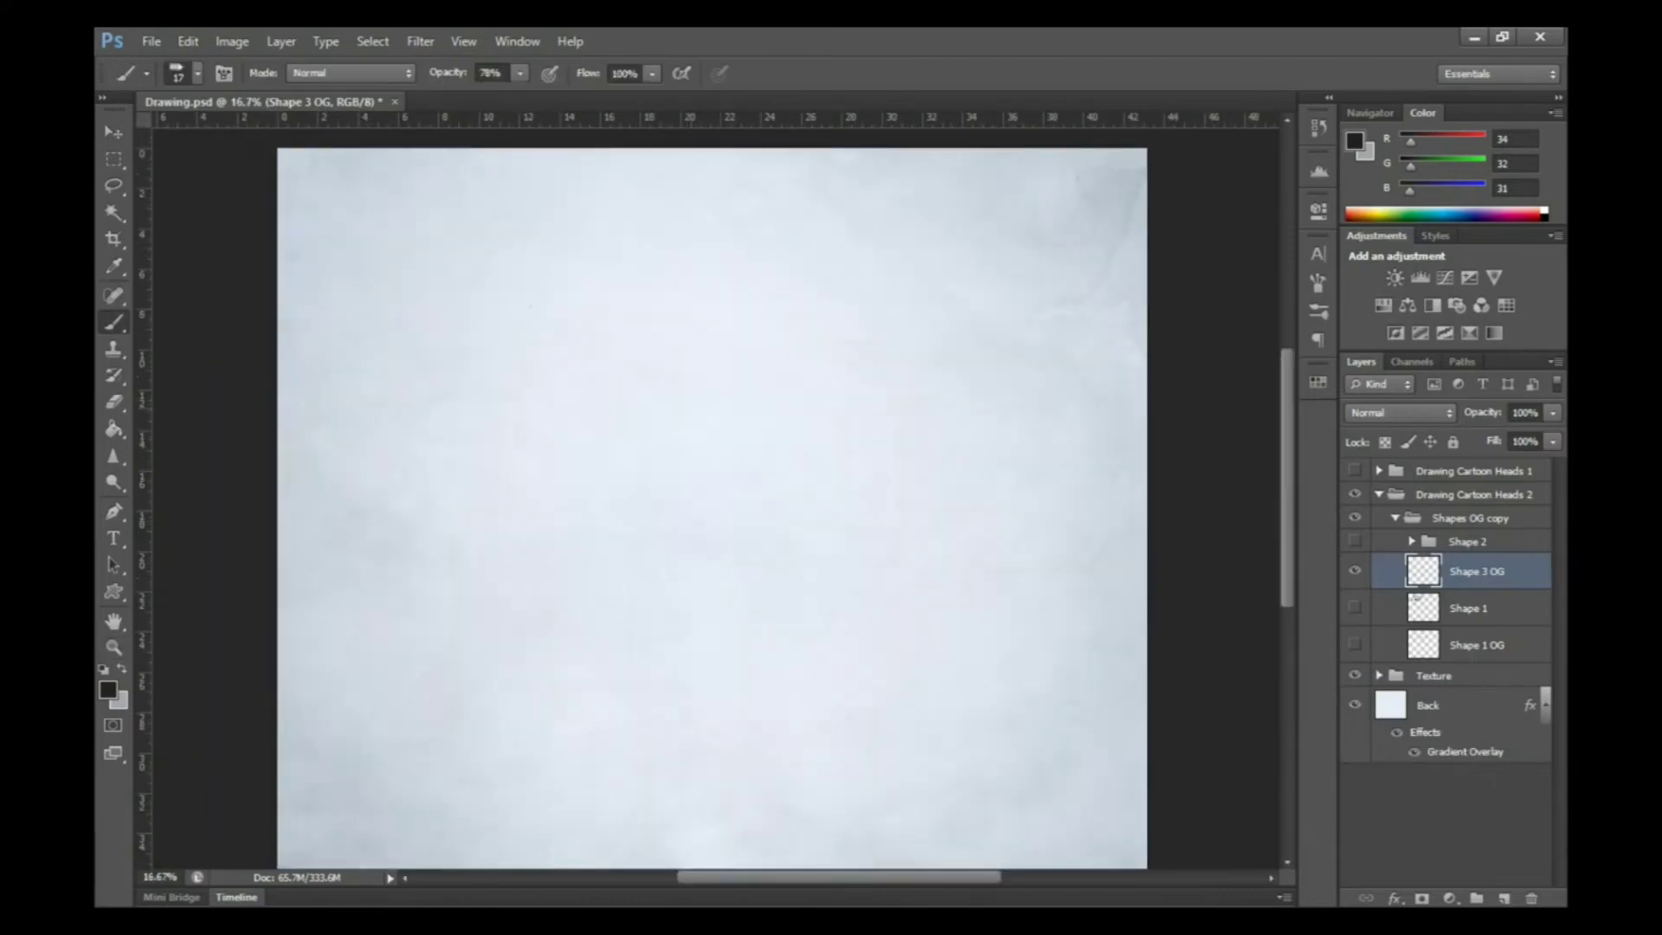
Sketch a rounded triangle head and warp it into a taller pointed shape
{"action": "mouse_move", "coordinate": [684, 406]}
{"action": "left_mouse_down"}
{"action": "mouse_move", "coordinate": [632, 541]}
{"action": "mouse_move", "coordinate": [705, 396]}
{"action": "mouse_move", "coordinate": [731, 682]}
{"action": "mouse_move", "coordinate": [863, 666]}
{"action": "mouse_move", "coordinate": [863, 649]}
{"action": "mouse_move", "coordinate": [596, 640]}
{"action": "mouse_move", "coordinate": [792, 683]}
{"action": "mouse_move", "coordinate": [813, 547]}
{"action": "left_mouse_up"}
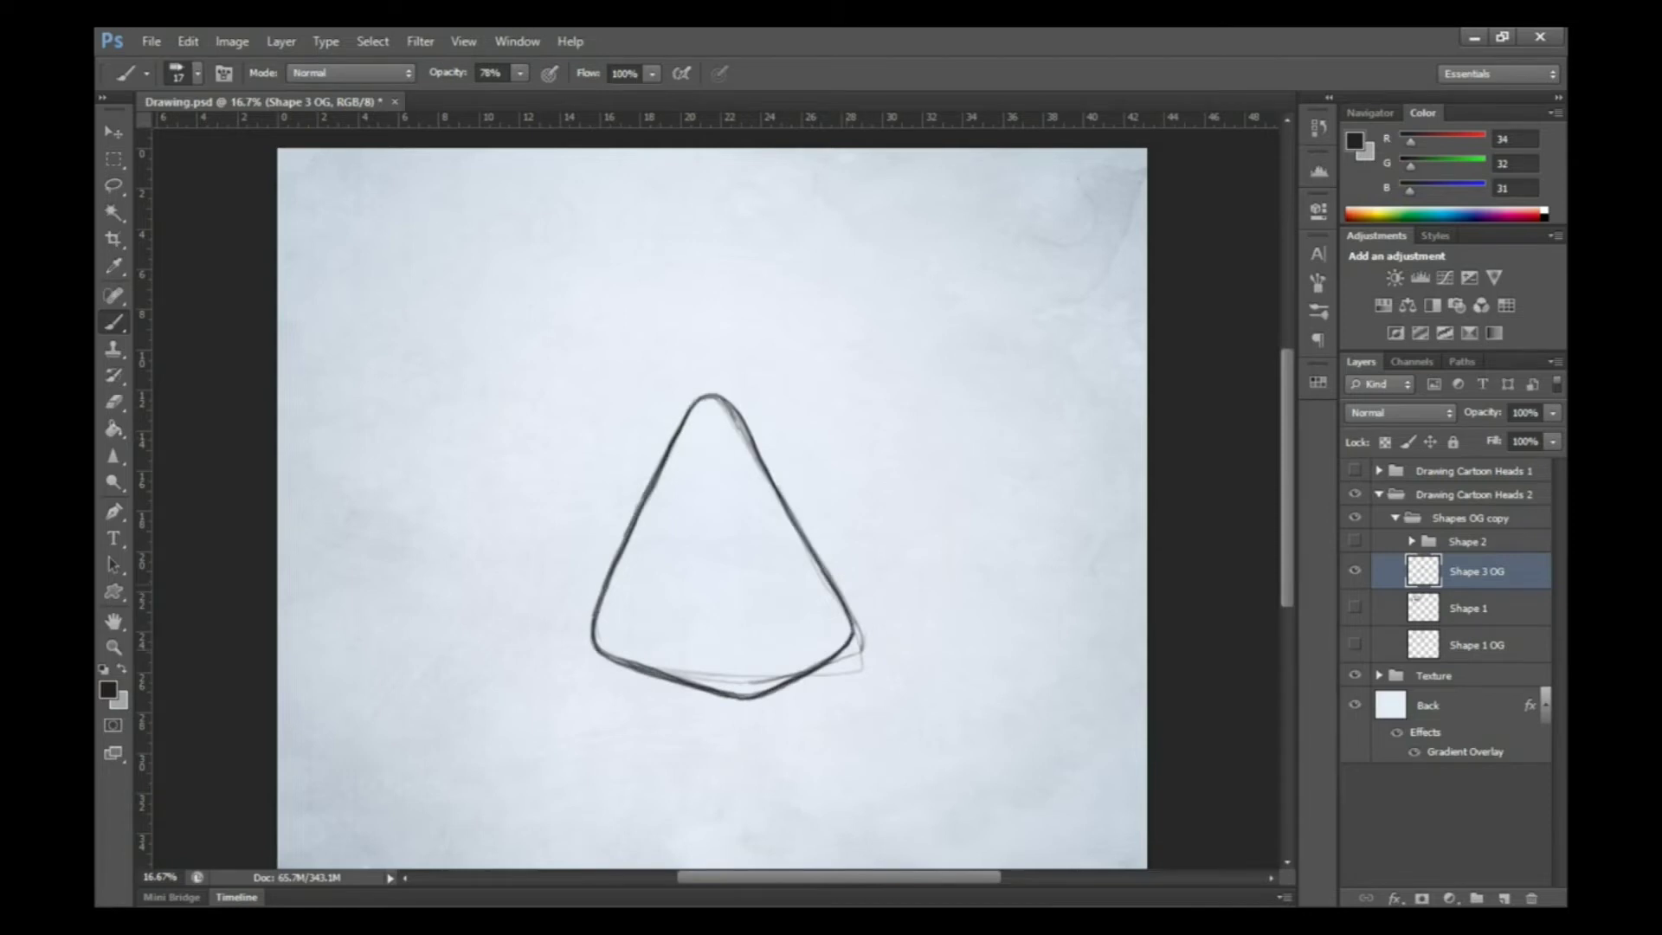
{"action": "key", "text": "e"}
{"action": "left_click_drag", "start_coordinate": [852, 623], "coordinate": [605, 662]}
{"action": "key", "text": "b"}
{"action": "key", "text": "ctrl+t"}
{"action": "key", "text": "Return"}
{"action": "key", "text": "ctrl+plus"}
{"action": "left_click_drag", "start_coordinate": [591, 569], "coordinate": [793, 534]}
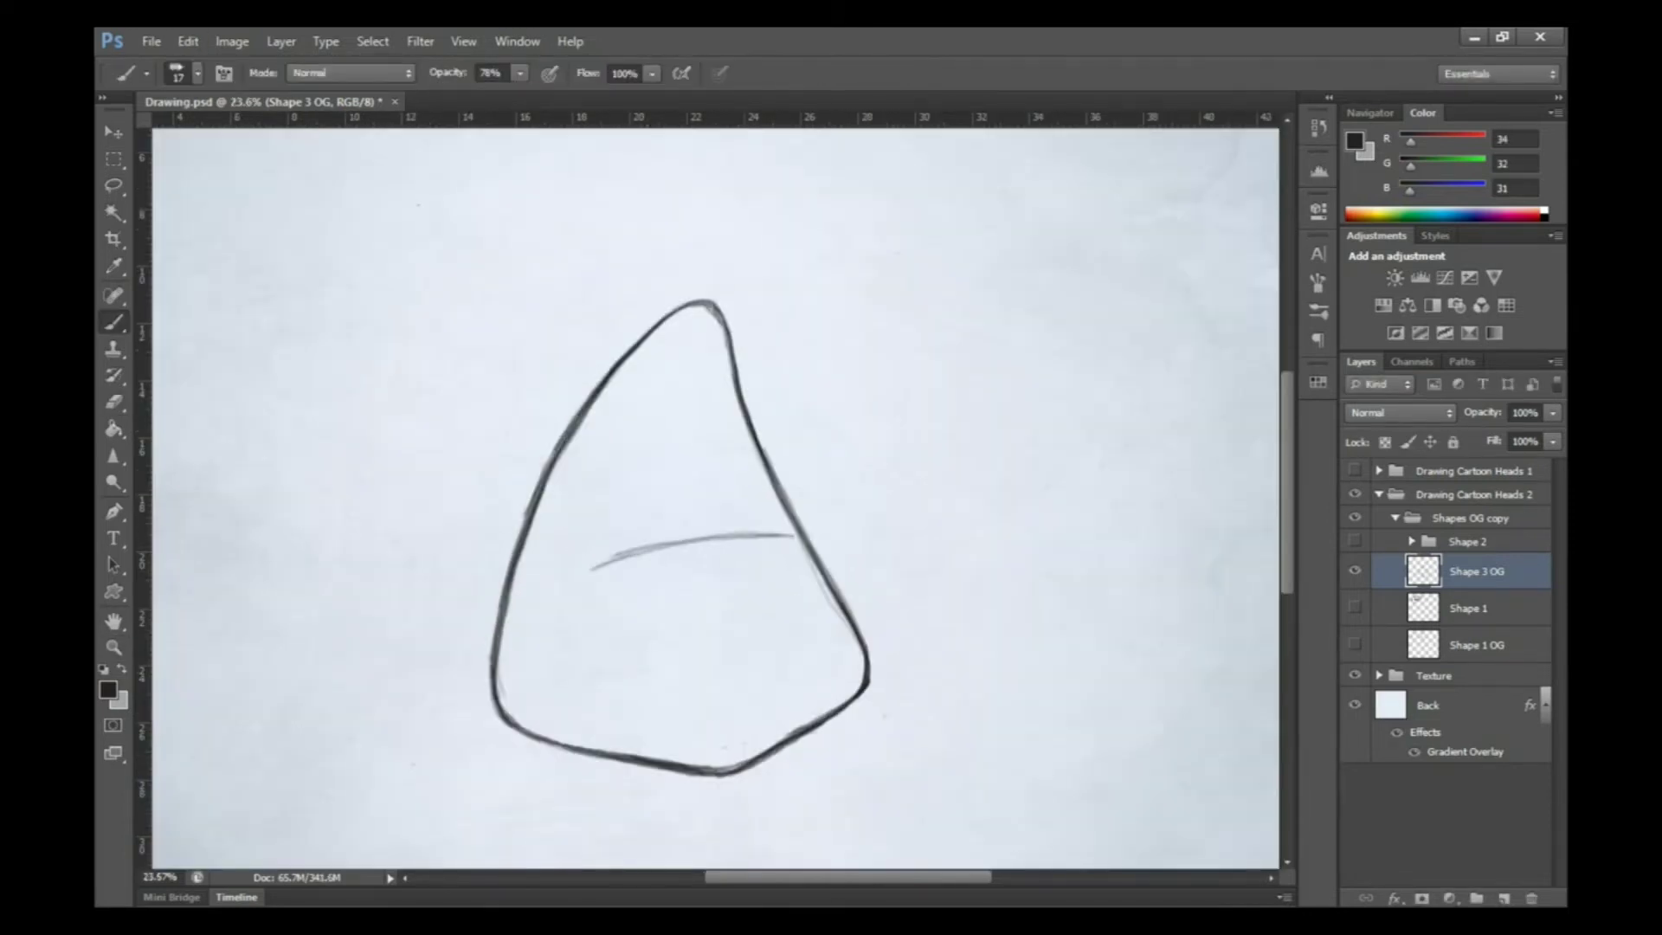
Draw the arched left eye, narrow right eye, wide upper lip and lower lip curve
{"action": "left_click_drag", "start_coordinate": [645, 470], "coordinate": [615, 547]}
{"action": "left_click_drag", "start_coordinate": [622, 484], "coordinate": [686, 538]}
{"action": "left_click_drag", "start_coordinate": [749, 471], "coordinate": [773, 573]}
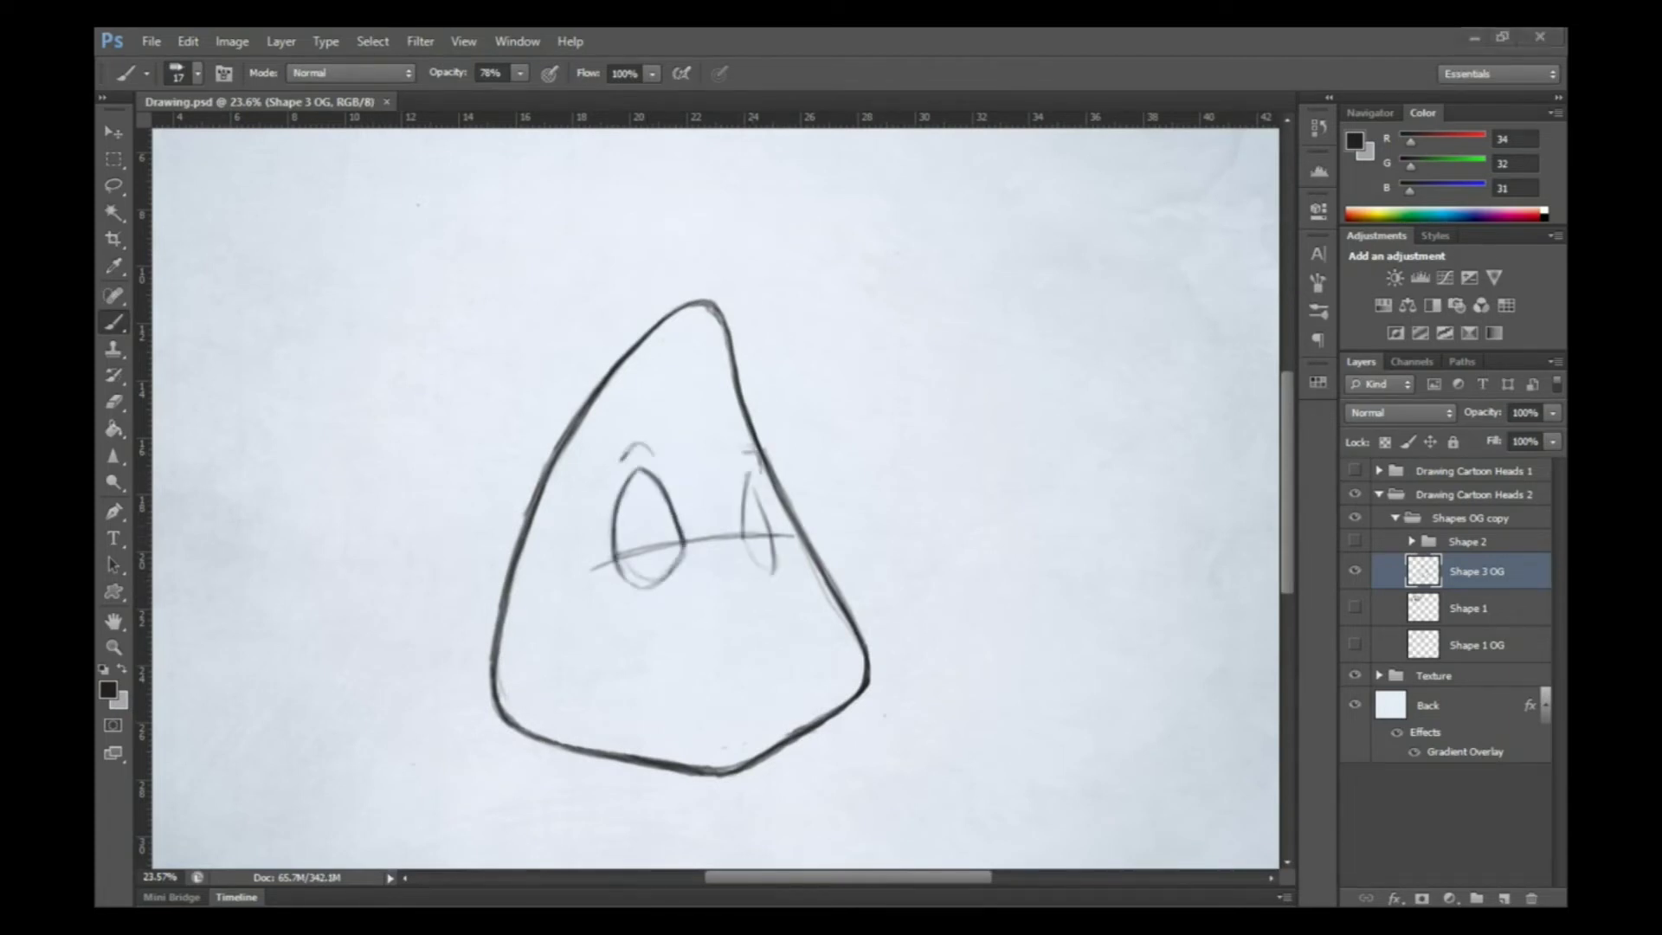
{"action": "mouse_move", "coordinate": [563, 617]}
{"action": "left_mouse_down"}
{"action": "mouse_move", "coordinate": [813, 599]}
{"action": "mouse_move", "coordinate": [809, 613]}
{"action": "left_mouse_up"}
{"action": "left_click_drag", "start_coordinate": [718, 699], "coordinate": [751, 692]}
{"action": "left_click_drag", "start_coordinate": [615, 547], "coordinate": [684, 544]}
{"action": "mouse_move", "coordinate": [746, 489]}
{"action": "left_mouse_down"}
{"action": "mouse_move", "coordinate": [773, 573]}
{"action": "mouse_move", "coordinate": [694, 592]}
{"action": "left_mouse_up"}
Add the nose, heavy sleepy eyelids and darker brows, then begin enlarging the mouth
{"action": "left_click_drag", "start_coordinate": [733, 498], "coordinate": [754, 603]}
{"action": "left_click_drag", "start_coordinate": [740, 489], "coordinate": [746, 534]}
{"action": "left_click_drag", "start_coordinate": [751, 532], "coordinate": [779, 573]}
{"action": "left_click_drag", "start_coordinate": [618, 457], "coordinate": [763, 474]}
{"action": "left_click_drag", "start_coordinate": [731, 495], "coordinate": [737, 538]}
{"action": "key", "text": "e"}
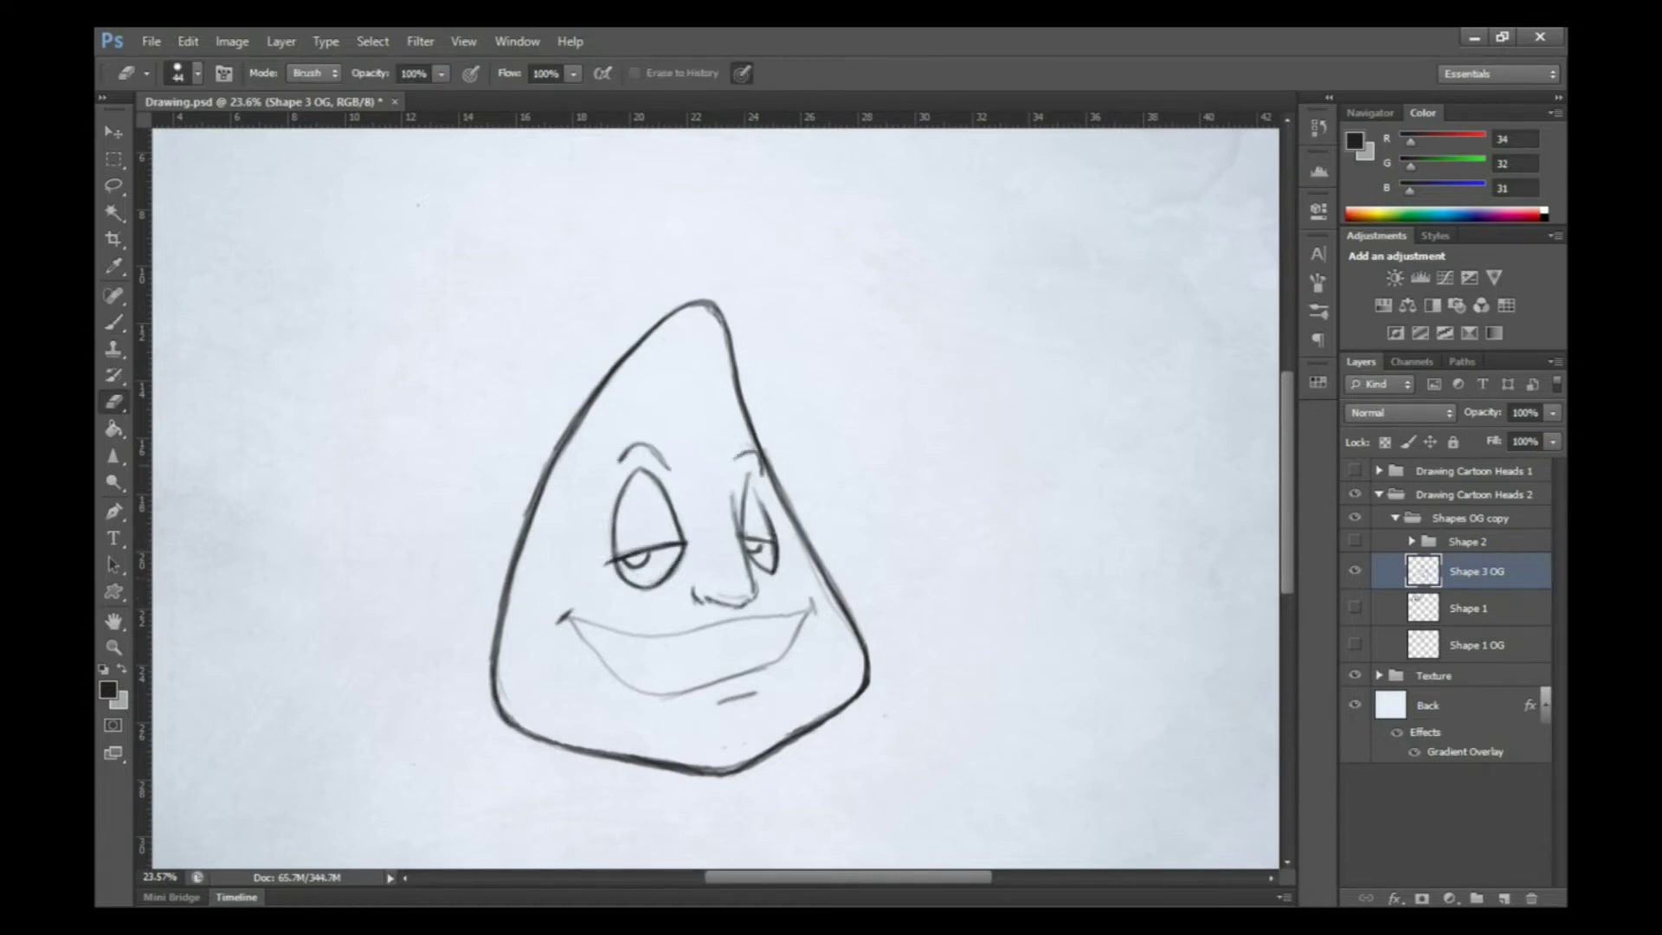
{"action": "key", "text": "ctrl+t"}
{"action": "key", "text": "Return"}
Commit the enlarged mouth on a duplicate layer and redraw it darker with teeth
{"action": "key", "text": "b"}
{"action": "right_click", "coordinate": [1471, 571]}
{"action": "left_click", "coordinate": [1298, 251]}
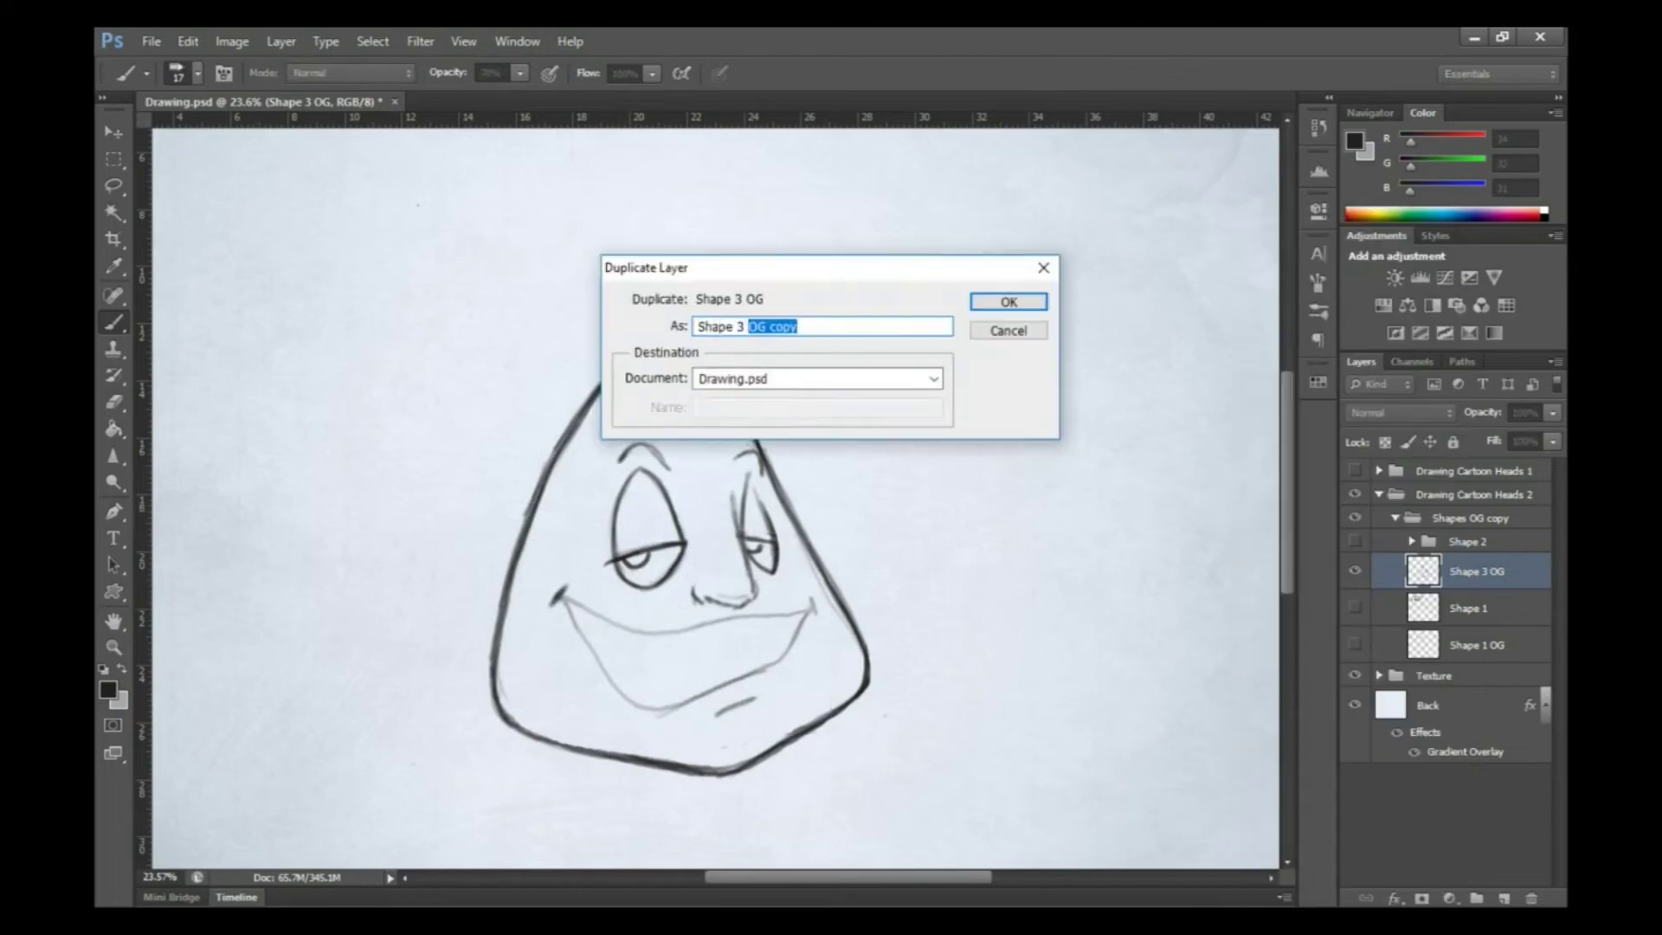
{"action": "key", "text": "BackSpace"}
{"action": "key", "text": "Return"}
{"action": "mouse_move", "coordinate": [561, 597]}
{"action": "left_mouse_down"}
{"action": "mouse_move", "coordinate": [654, 708]}
{"action": "mouse_move", "coordinate": [654, 636]}
{"action": "mouse_move", "coordinate": [779, 621]}
{"action": "mouse_move", "coordinate": [818, 595]}
{"action": "left_mouse_up"}
{"action": "left_click_drag", "start_coordinate": [800, 631], "coordinate": [606, 650]}
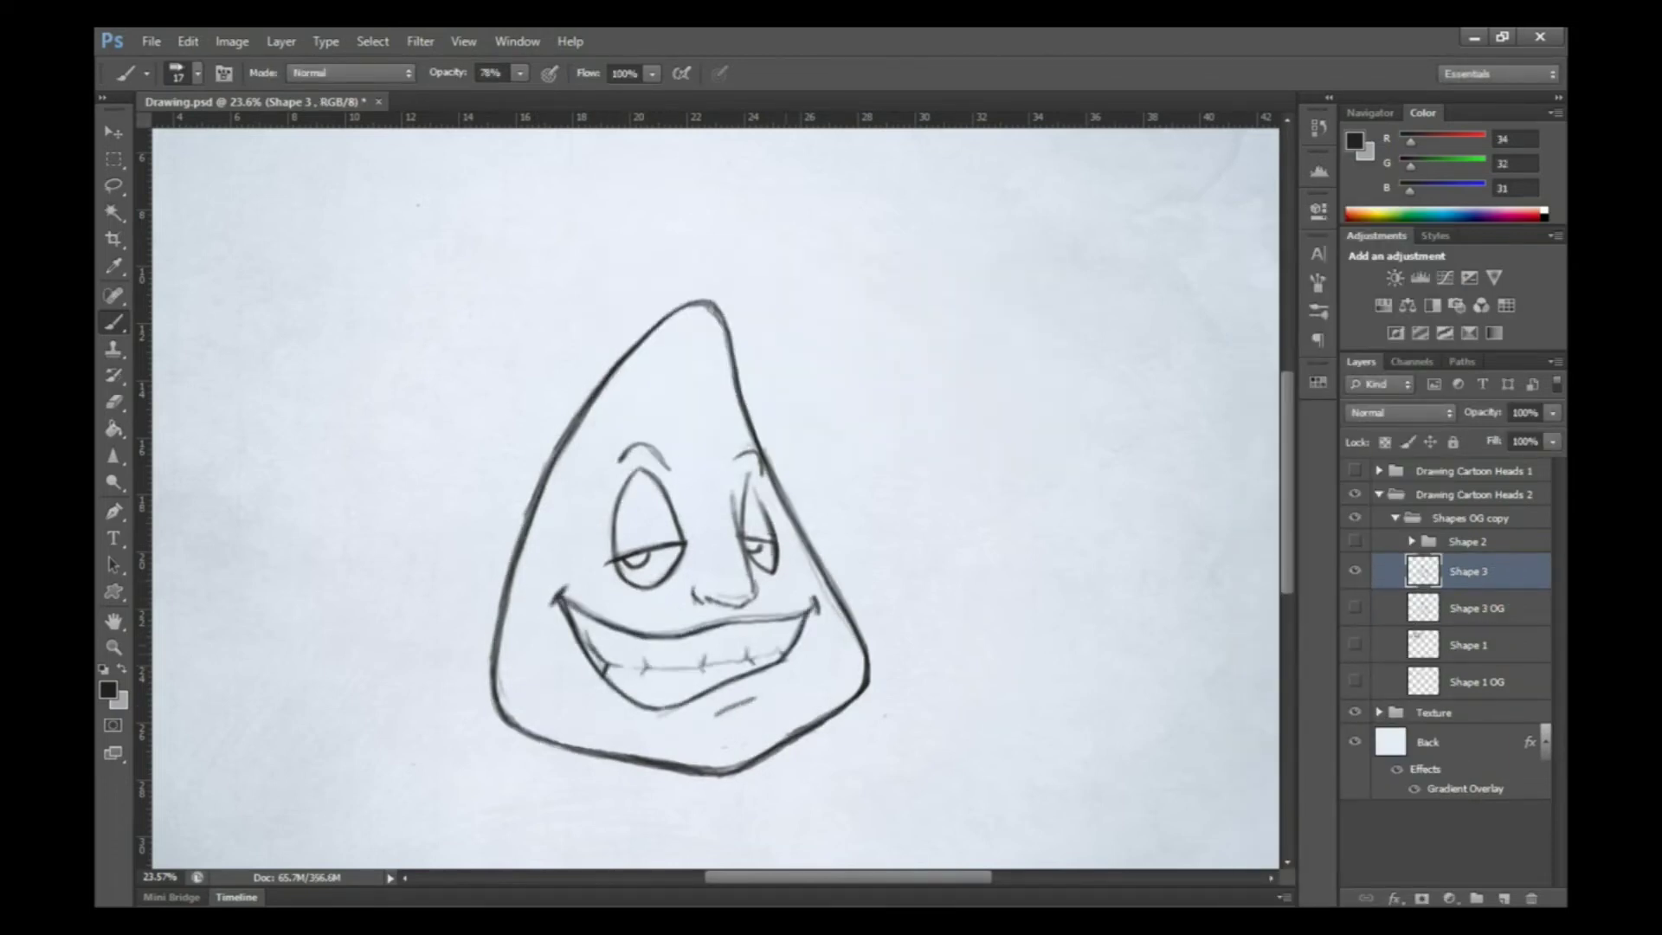
Hide the Shape 3 OG reference layer and make Shape 3 the drawing layer
{"action": "key", "text": "l"}
{"action": "left_click_drag", "start_coordinate": [644, 405], "coordinate": [610, 428]}
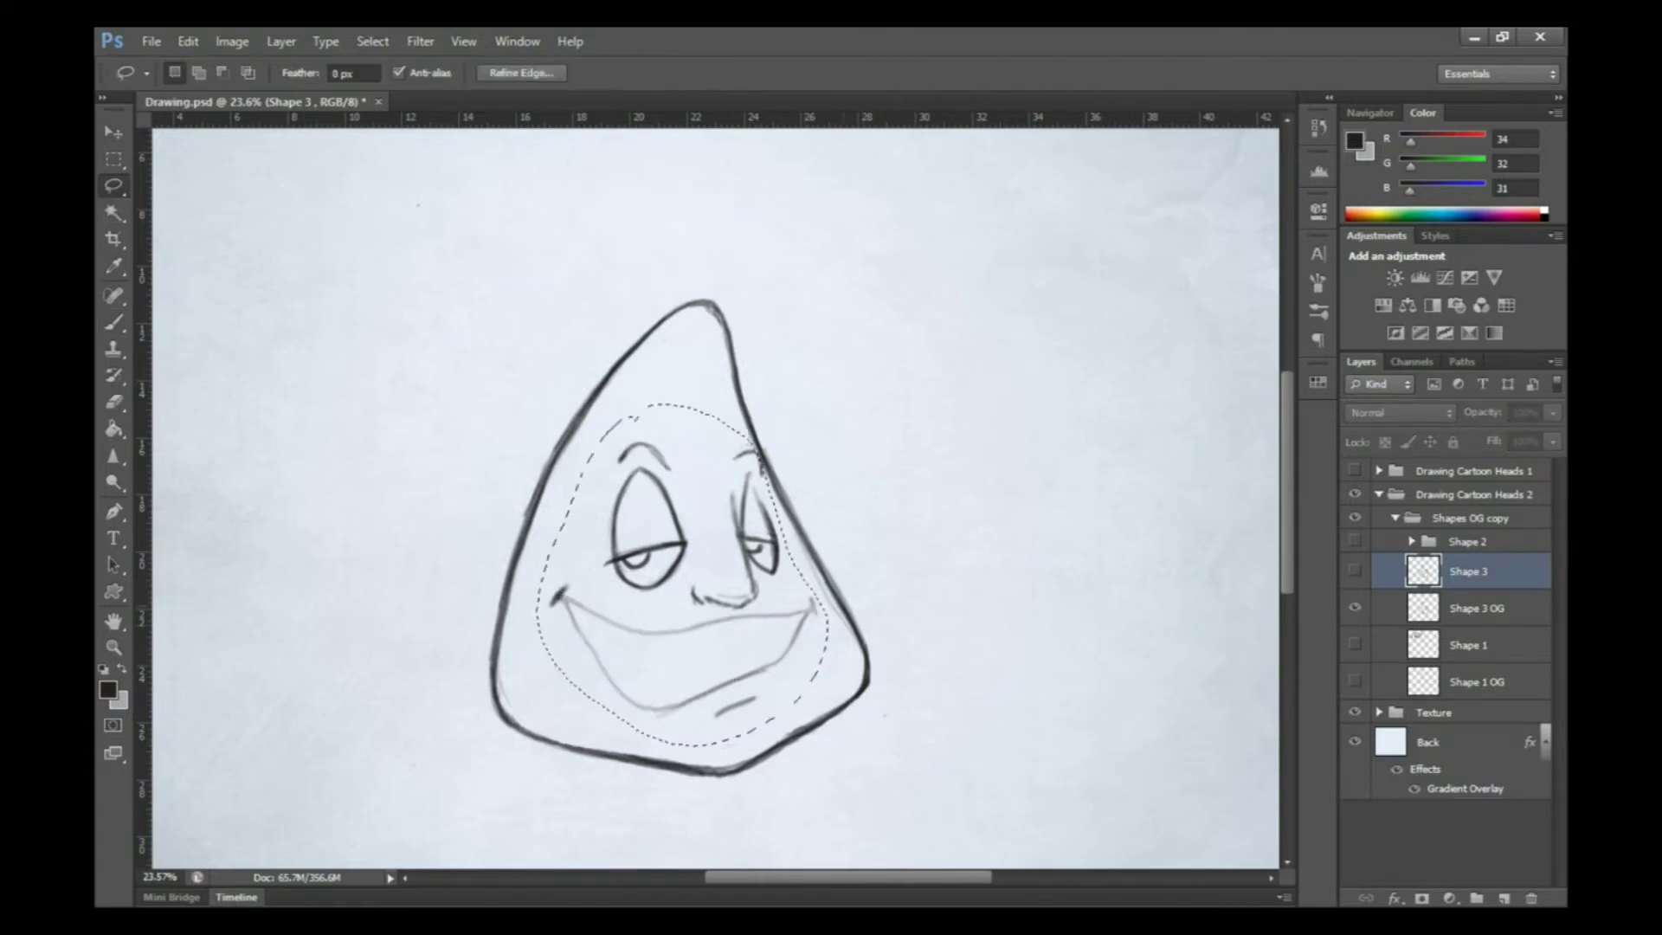
{"action": "left_click", "coordinate": [1354, 608]}
{"action": "left_click", "coordinate": [1476, 608]}
{"action": "key", "text": "v"}
{"action": "left_click", "coordinate": [1354, 607]}
{"action": "left_click", "coordinate": [1471, 571]}
{"action": "key", "text": "ctrl+d"}
{"action": "key", "text": "b"}
{"action": "scroll", "coordinate": [683, 573], "scroll_direction": "down", "scroll_amount": 2}
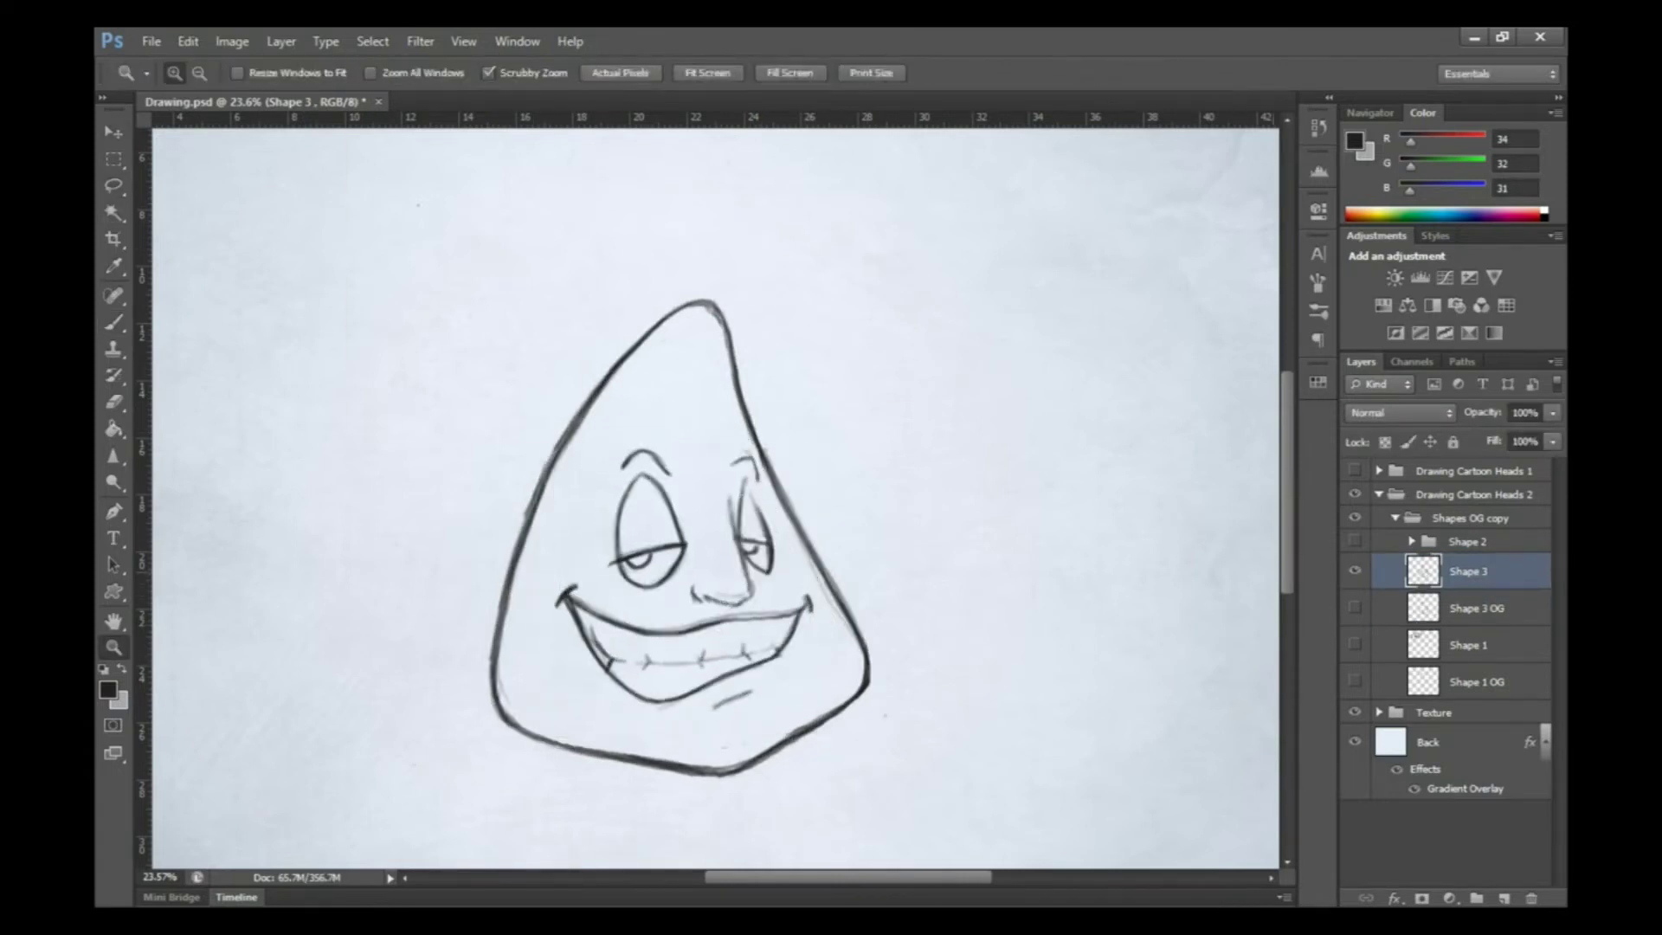
Retrace the head's left and bottom outline and mouth darker, erasing faint marks
{"action": "left_click_drag", "start_coordinate": [553, 347], "coordinate": [498, 623]}
{"action": "mouse_move", "coordinate": [489, 519]}
{"action": "left_mouse_down"}
{"action": "mouse_move", "coordinate": [597, 670]}
{"action": "mouse_move", "coordinate": [800, 642]}
{"action": "left_mouse_up"}
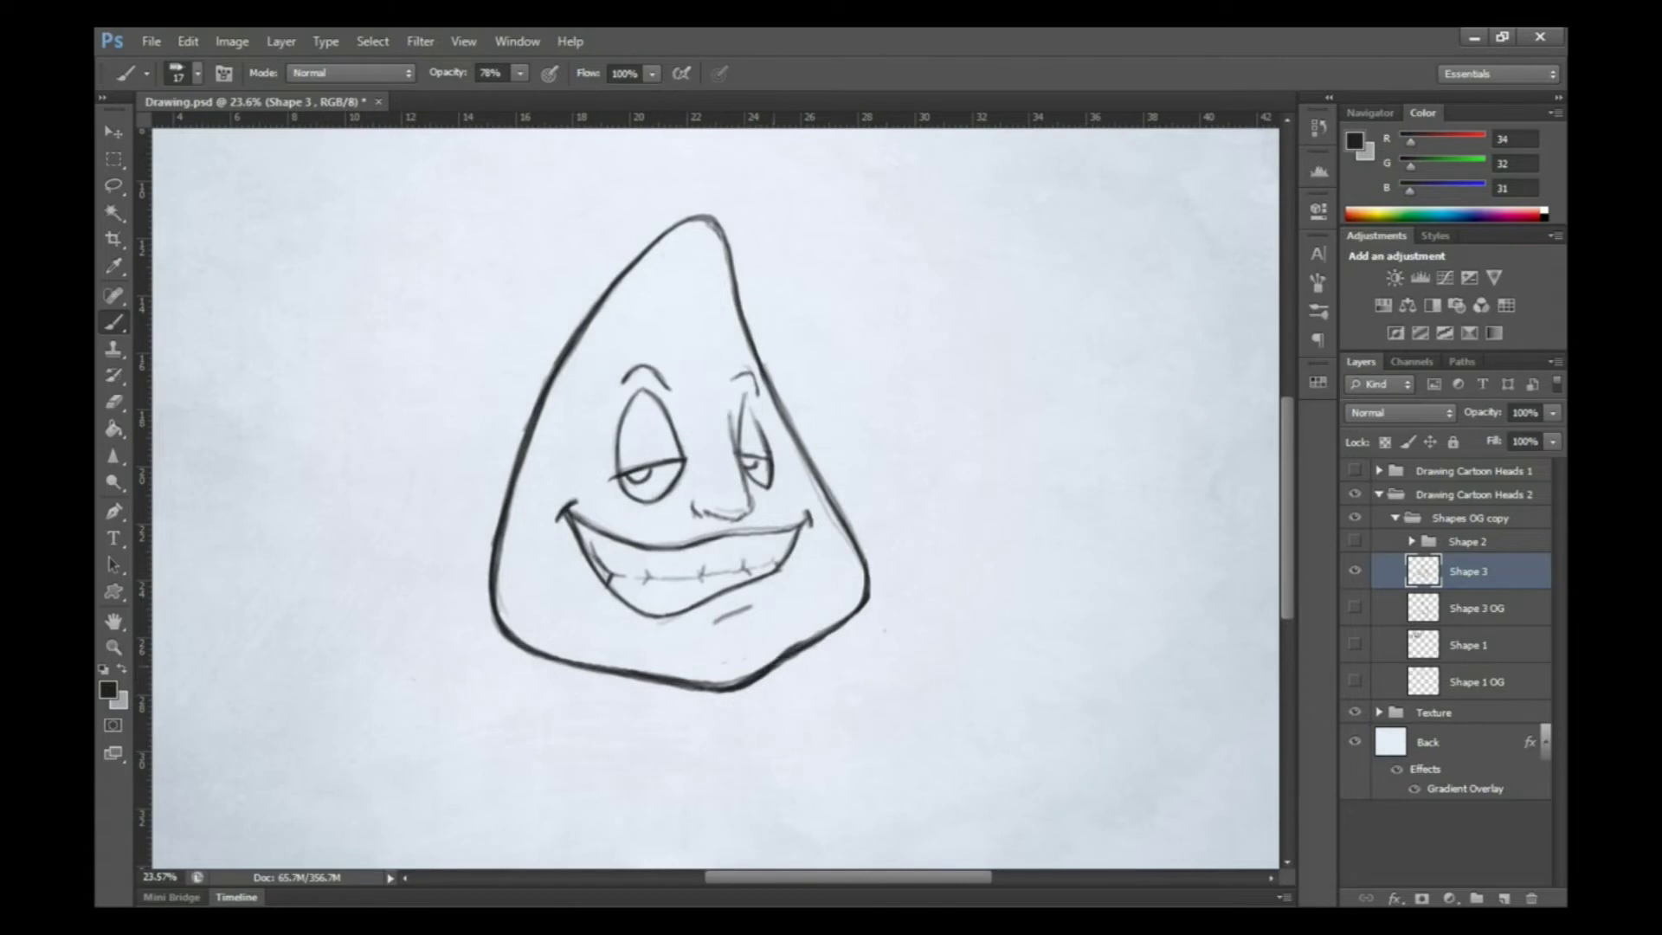
{"action": "left_click_drag", "start_coordinate": [641, 537], "coordinate": [808, 524]}
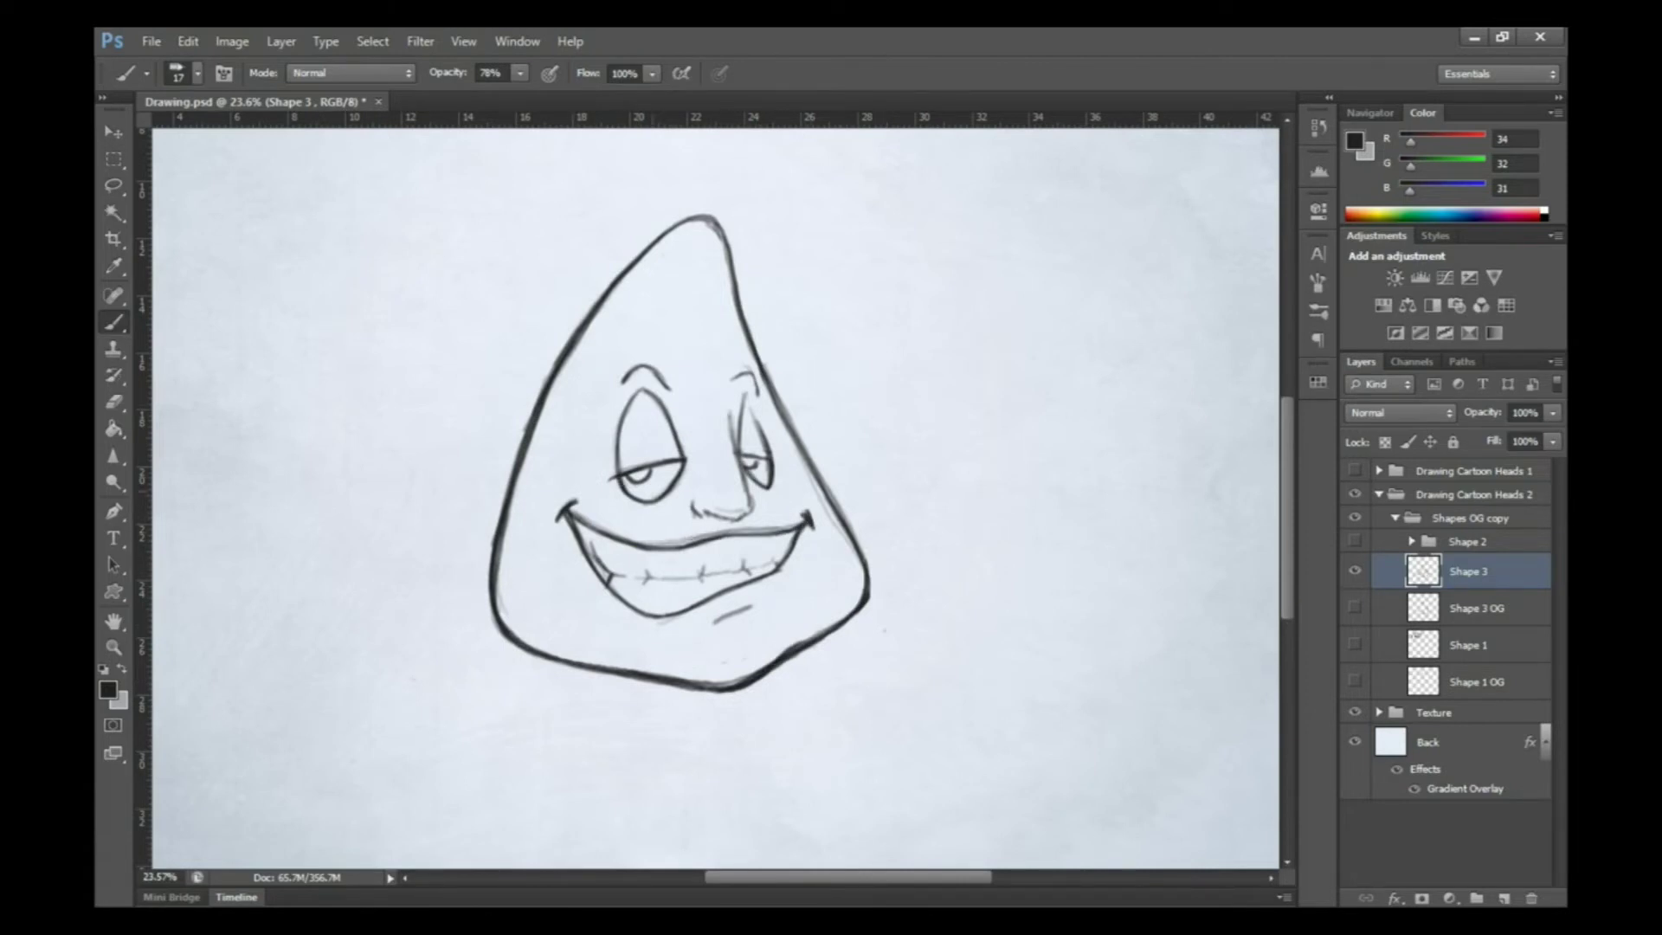
{"action": "key", "text": "e"}
{"action": "mouse_move", "coordinate": [636, 264]}
{"action": "left_mouse_down"}
{"action": "mouse_move", "coordinate": [502, 606]}
{"action": "mouse_move", "coordinate": [787, 658]}
{"action": "left_mouse_up"}
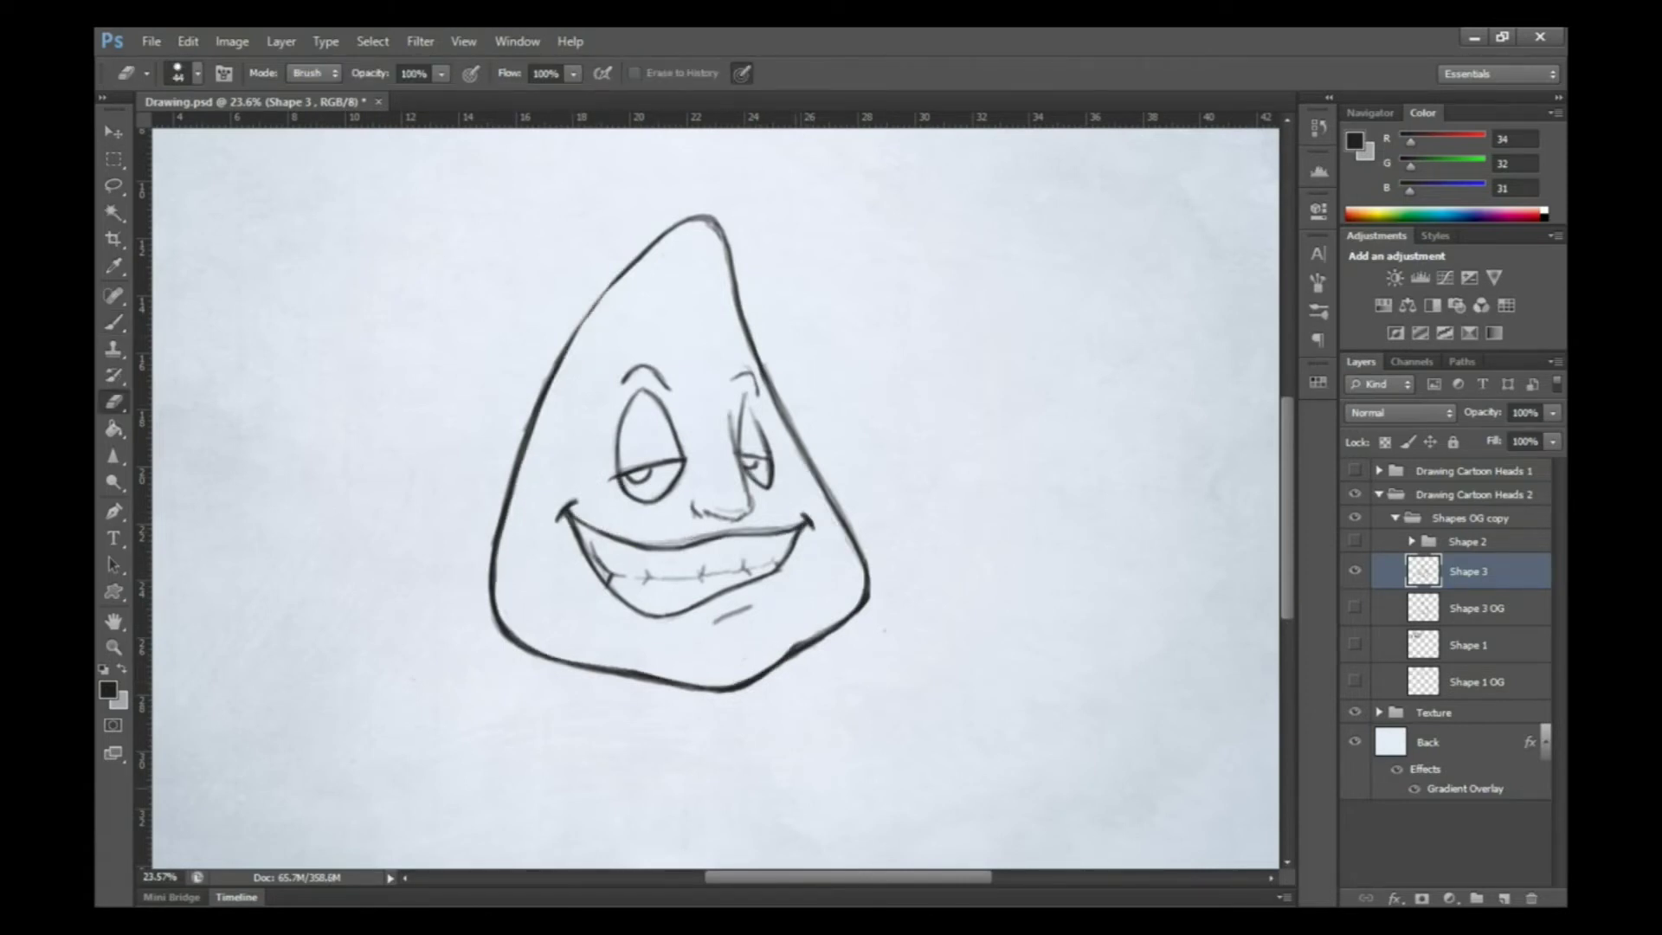
Brush an ear on the head's left side
{"action": "key", "text": "b"}
{"action": "mouse_move", "coordinate": [525, 426]}
{"action": "left_mouse_down"}
{"action": "mouse_move", "coordinate": [525, 486]}
{"action": "mouse_move", "coordinate": [495, 463]}
{"action": "mouse_move", "coordinate": [513, 481]}
{"action": "left_mouse_up"}
{"action": "key", "text": "e"}
{"action": "key", "text": "b"}
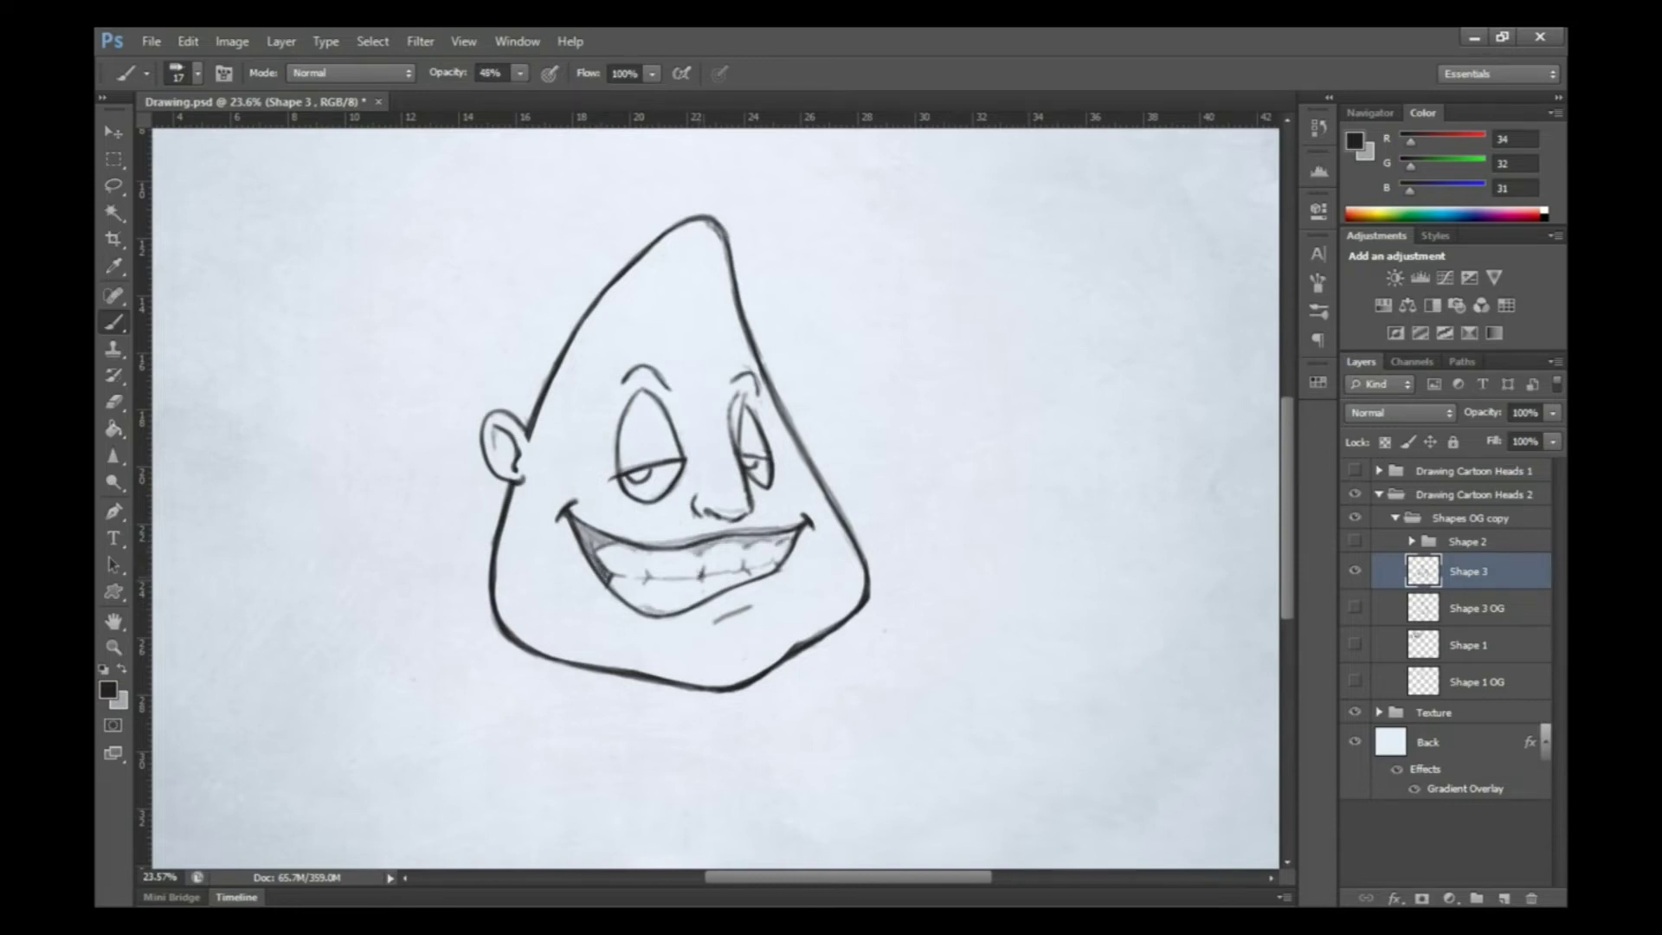
At 78% brush opacity, add a right ear stroke, longer chin curve and cheek mark
{"action": "key", "text": "7"}
{"action": "key", "text": "8"}
{"action": "left_click_drag", "start_coordinate": [789, 408], "coordinate": [803, 450]}
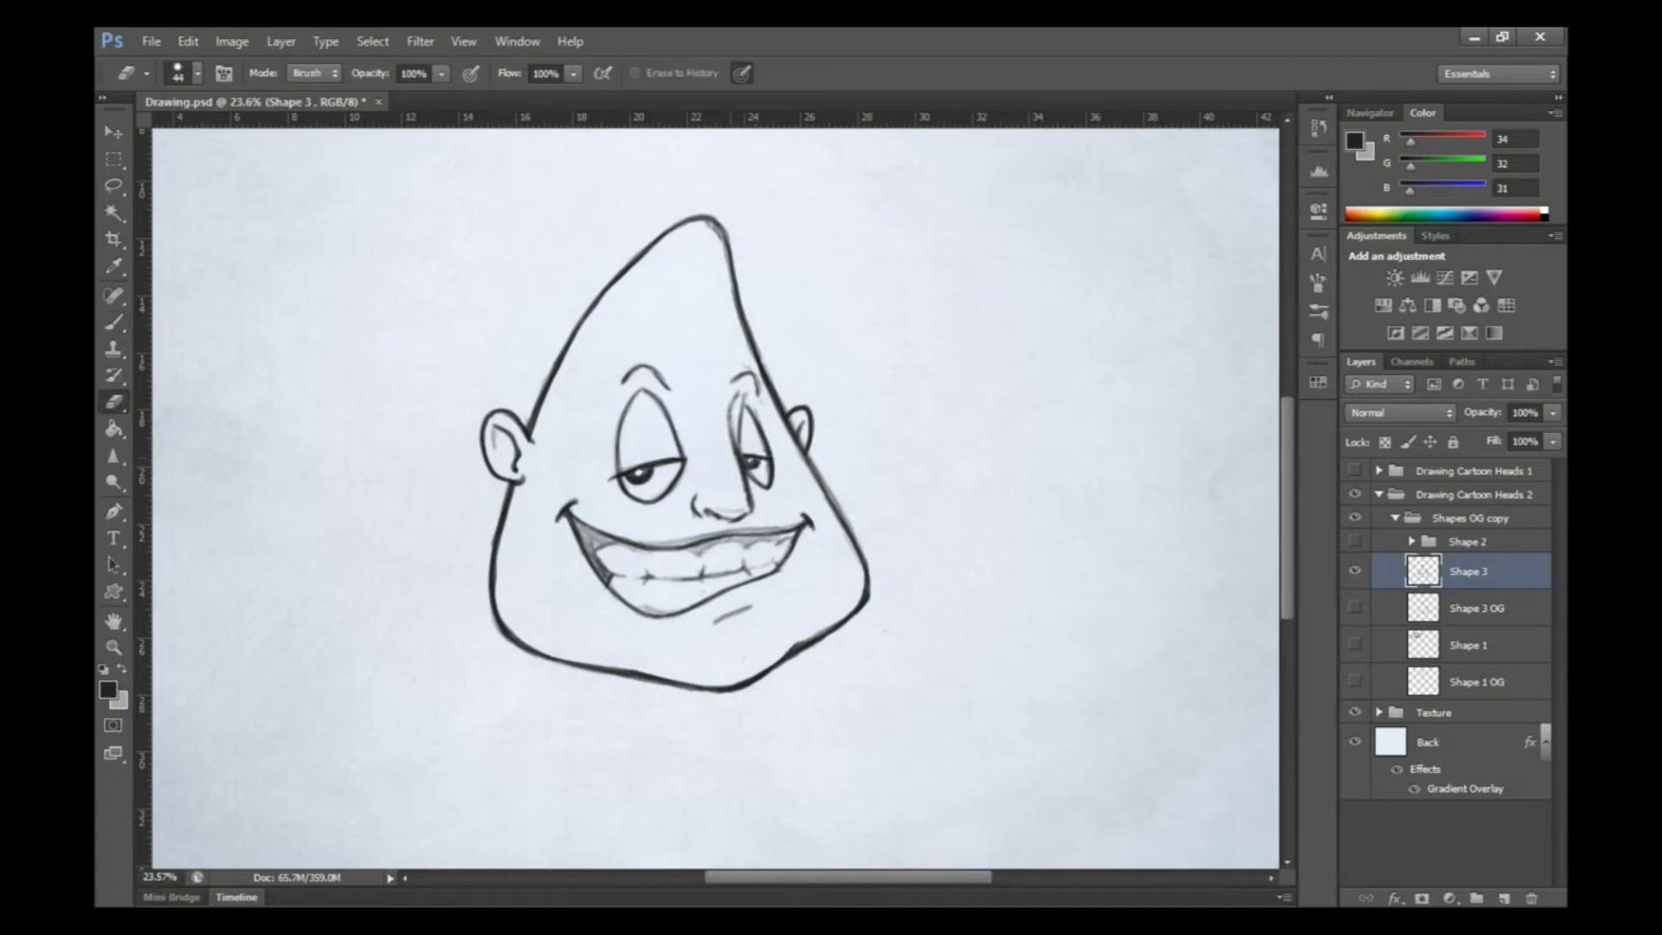
{"action": "left_click_drag", "start_coordinate": [711, 624], "coordinate": [779, 586]}
{"action": "left_click_drag", "start_coordinate": [549, 506], "coordinate": [552, 519]}
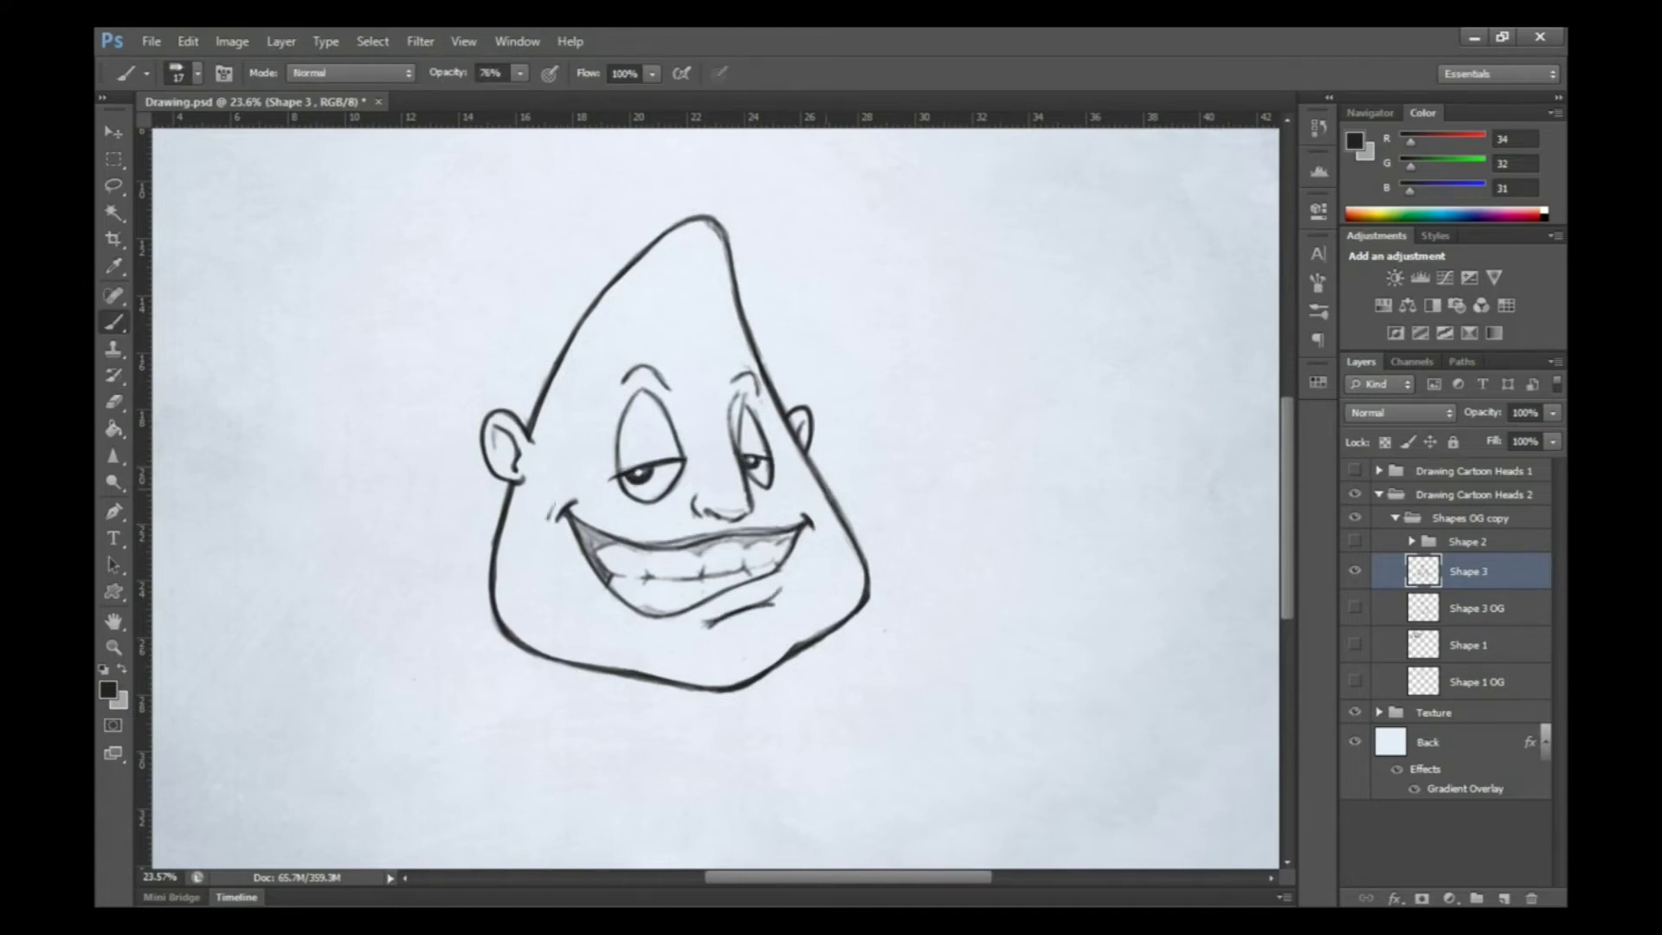
Sketch loose hair strokes above the head
{"action": "scroll", "coordinate": [675, 485], "scroll_direction": "up", "scroll_amount": 2}
{"action": "left_click_drag", "start_coordinate": [717, 350], "coordinate": [715, 319]}
{"action": "mouse_move", "coordinate": [615, 346]}
{"action": "left_mouse_down"}
{"action": "mouse_move", "coordinate": [727, 242]}
{"action": "mouse_move", "coordinate": [701, 347]}
{"action": "mouse_move", "coordinate": [753, 236]}
{"action": "left_mouse_up"}
{"action": "key", "text": "e"}
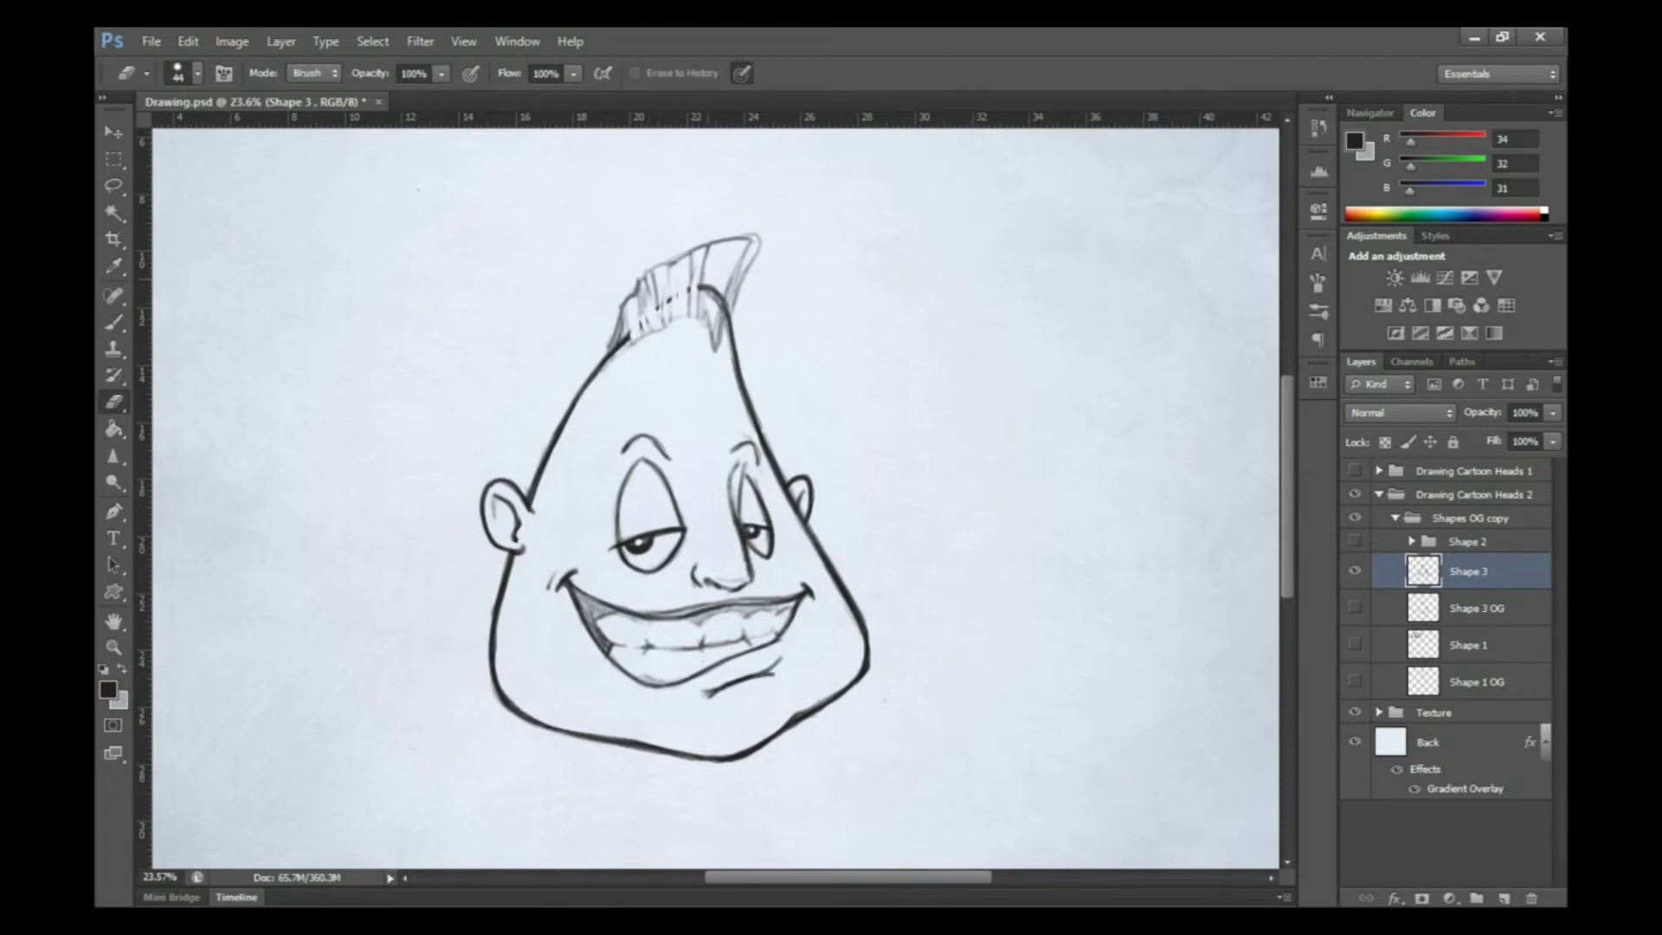
{"action": "key", "text": "b"}
Ink the mohawk with hatching and an outline, trimming its right edge
{"action": "left_click_drag", "start_coordinate": [624, 346], "coordinate": [647, 275]}
{"action": "left_click_drag", "start_coordinate": [640, 281], "coordinate": [690, 252]}
{"action": "mouse_move", "coordinate": [697, 350]}
{"action": "left_mouse_down"}
{"action": "mouse_move", "coordinate": [757, 235]}
{"action": "mouse_move", "coordinate": [748, 259]}
{"action": "left_mouse_up"}
{"action": "left_click_drag", "start_coordinate": [605, 351], "coordinate": [634, 292]}
{"action": "left_click_drag", "start_coordinate": [711, 345], "coordinate": [727, 289]}
{"action": "key", "text": "e"}
{"action": "left_click_drag", "start_coordinate": [753, 234], "coordinate": [732, 310]}
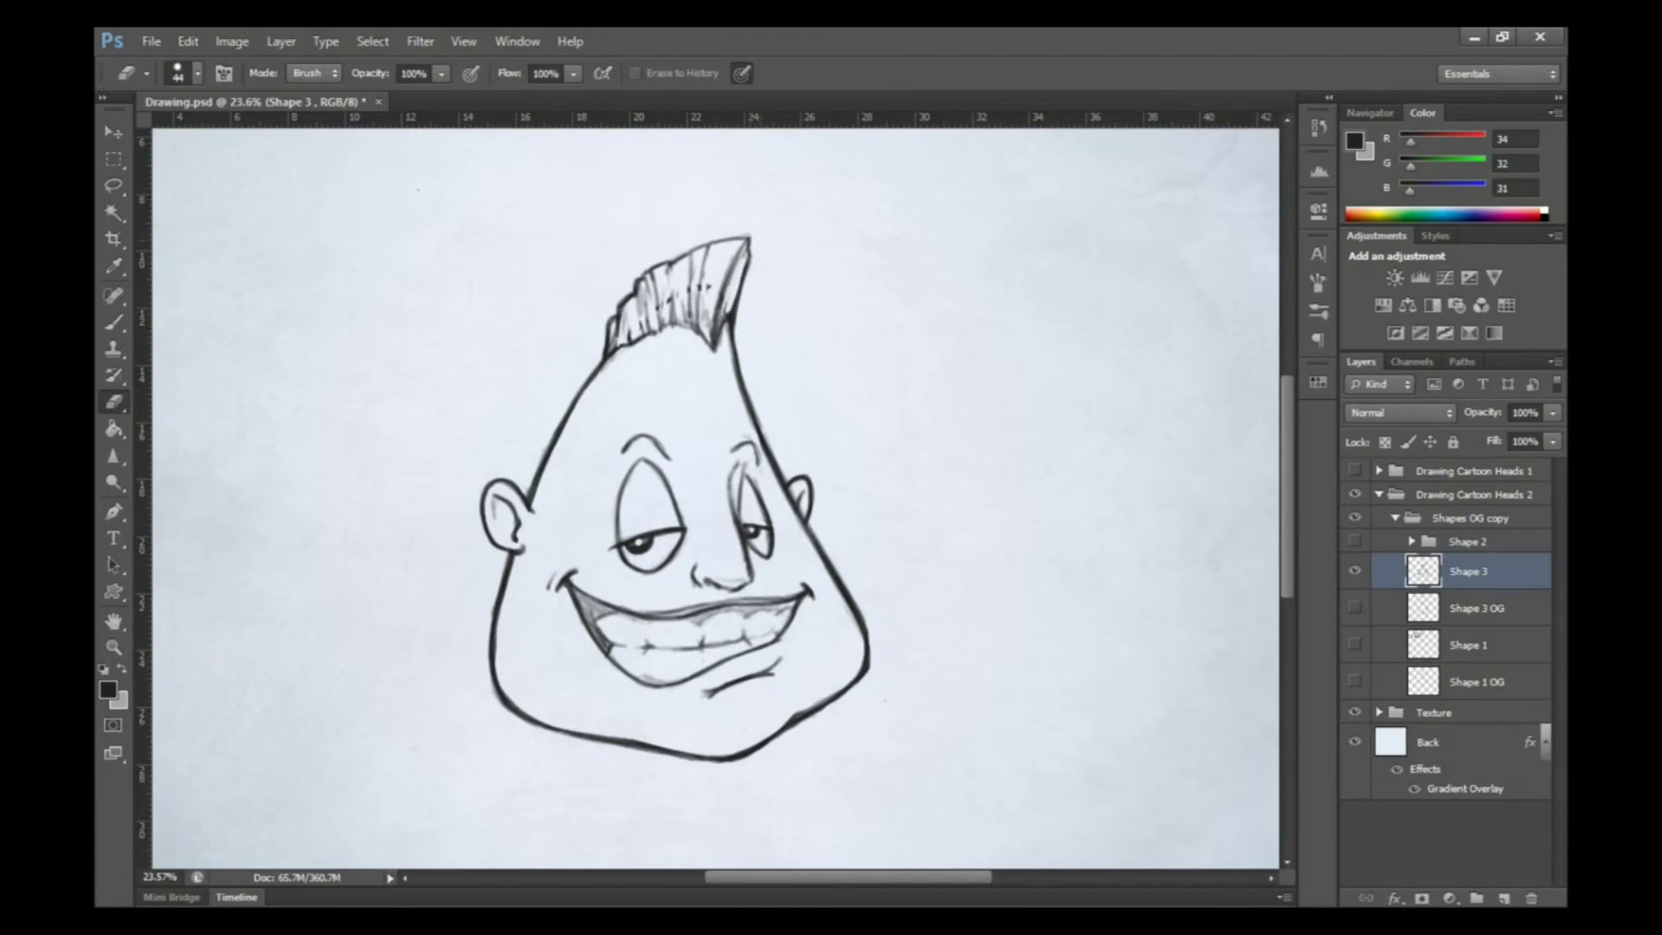
{"action": "key", "text": "b"}
Add strokes near the mouth and shade its left corner darker
{"action": "mouse_move", "coordinate": [623, 616]}
{"action": "left_mouse_down"}
{"action": "mouse_move", "coordinate": [805, 595]}
{"action": "mouse_move", "coordinate": [675, 654]}
{"action": "left_mouse_up"}
{"action": "key", "text": "e"}
{"action": "key", "text": "b"}
{"action": "left_click_drag", "start_coordinate": [578, 597], "coordinate": [630, 620]}
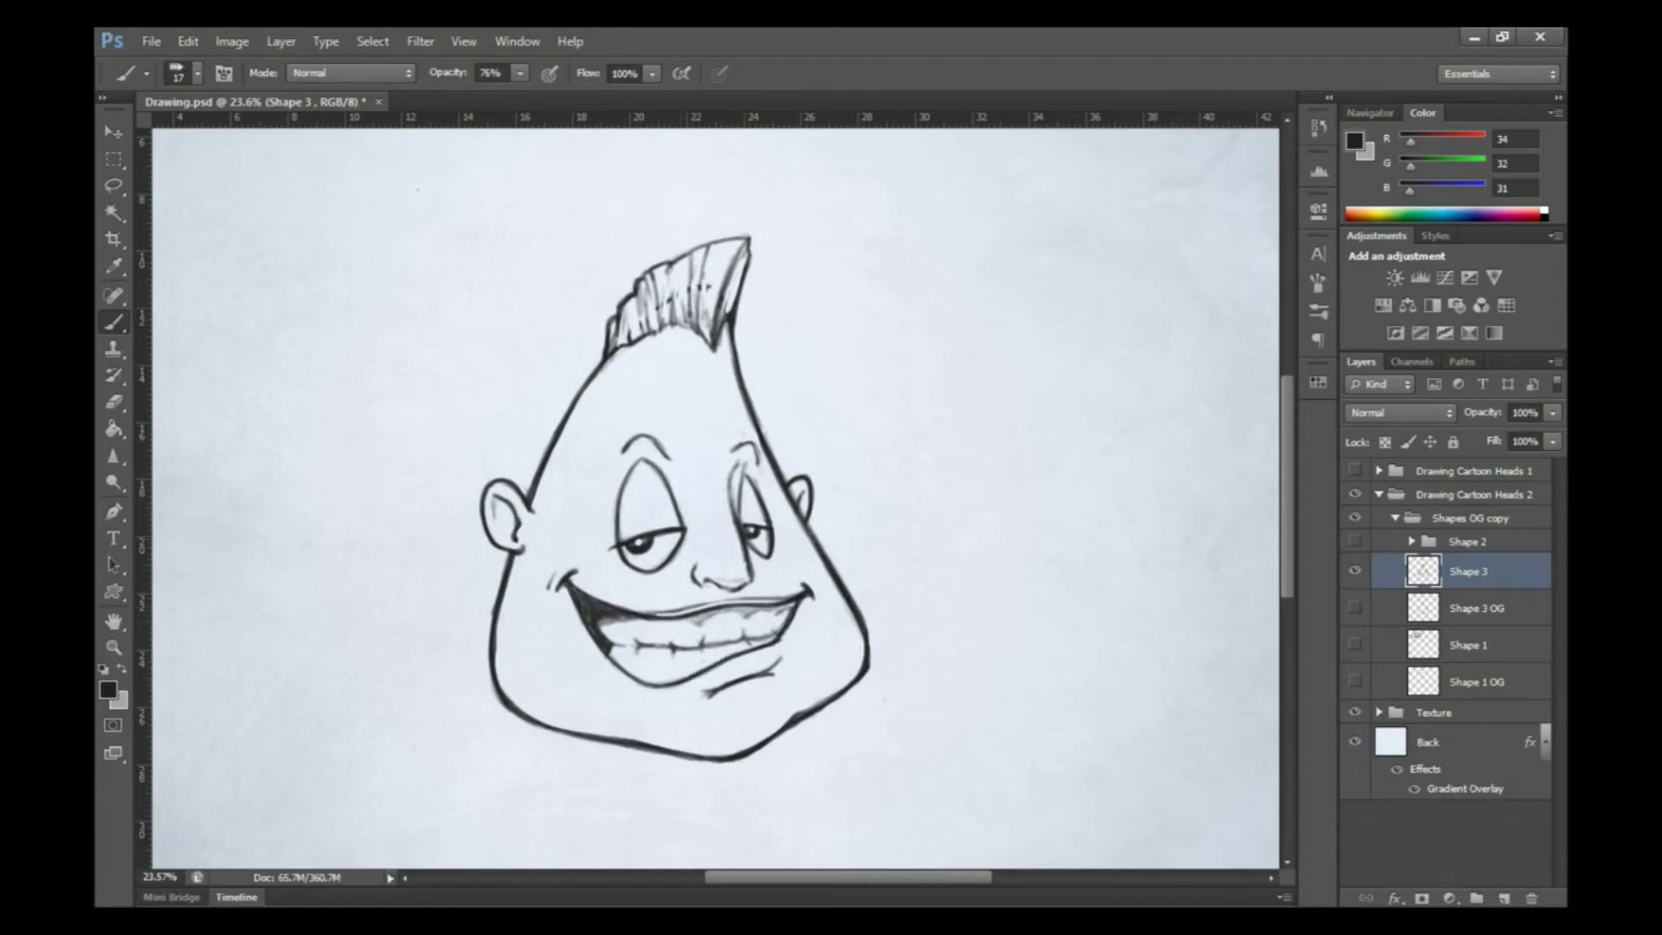
{"action": "key", "text": "e"}
{"action": "left_click", "coordinate": [1476, 608], "text": "shift"}
Name the group 'Shape 4', hide the finished heads and add a new empty layer
{"action": "type", "text": "Shape 4"}
{"action": "key", "text": "Return"}
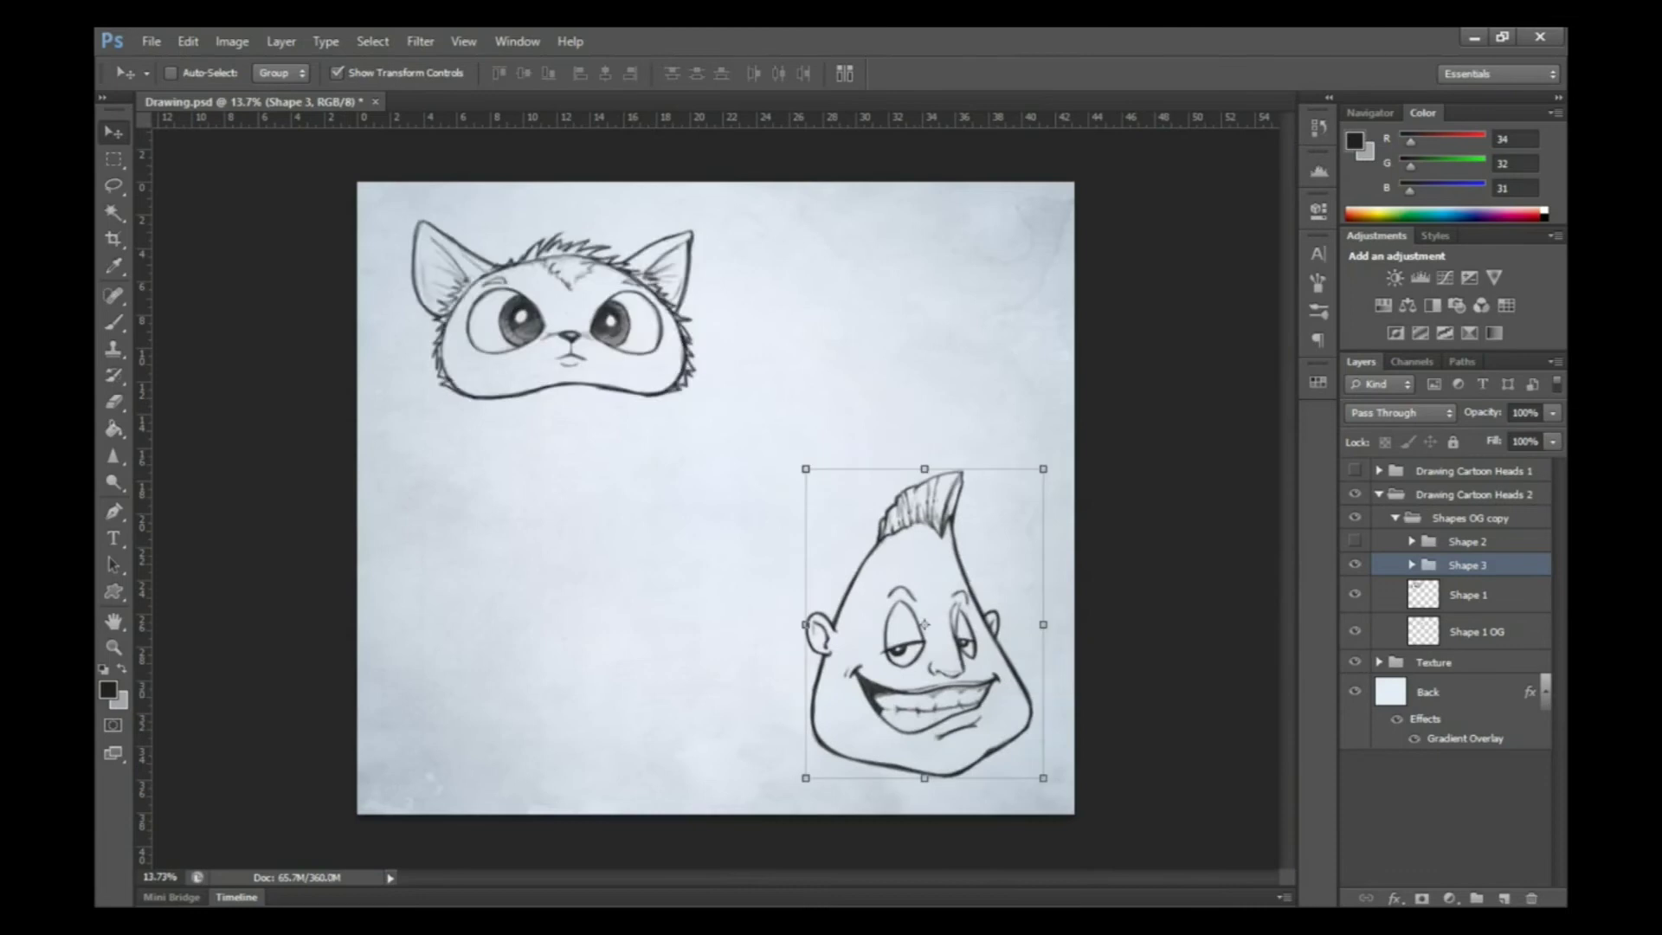
{"action": "left_click", "coordinate": [1402, 483]}
{"action": "key", "text": "Return"}
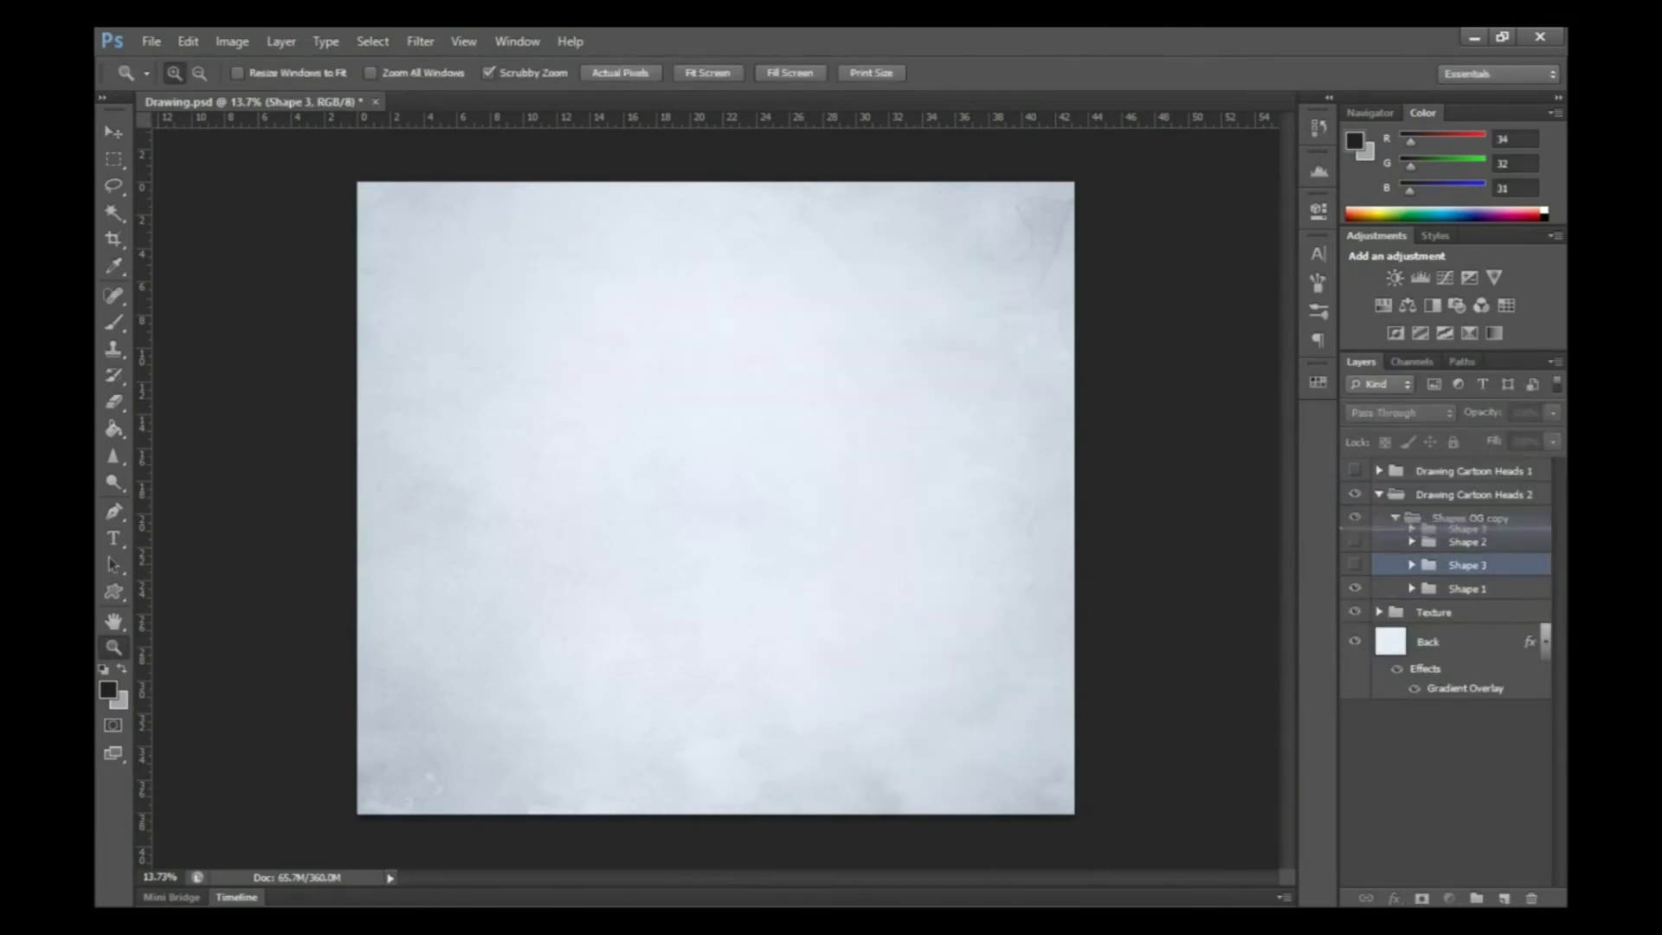
{"action": "key", "text": "ctrl+shift+alt+n"}
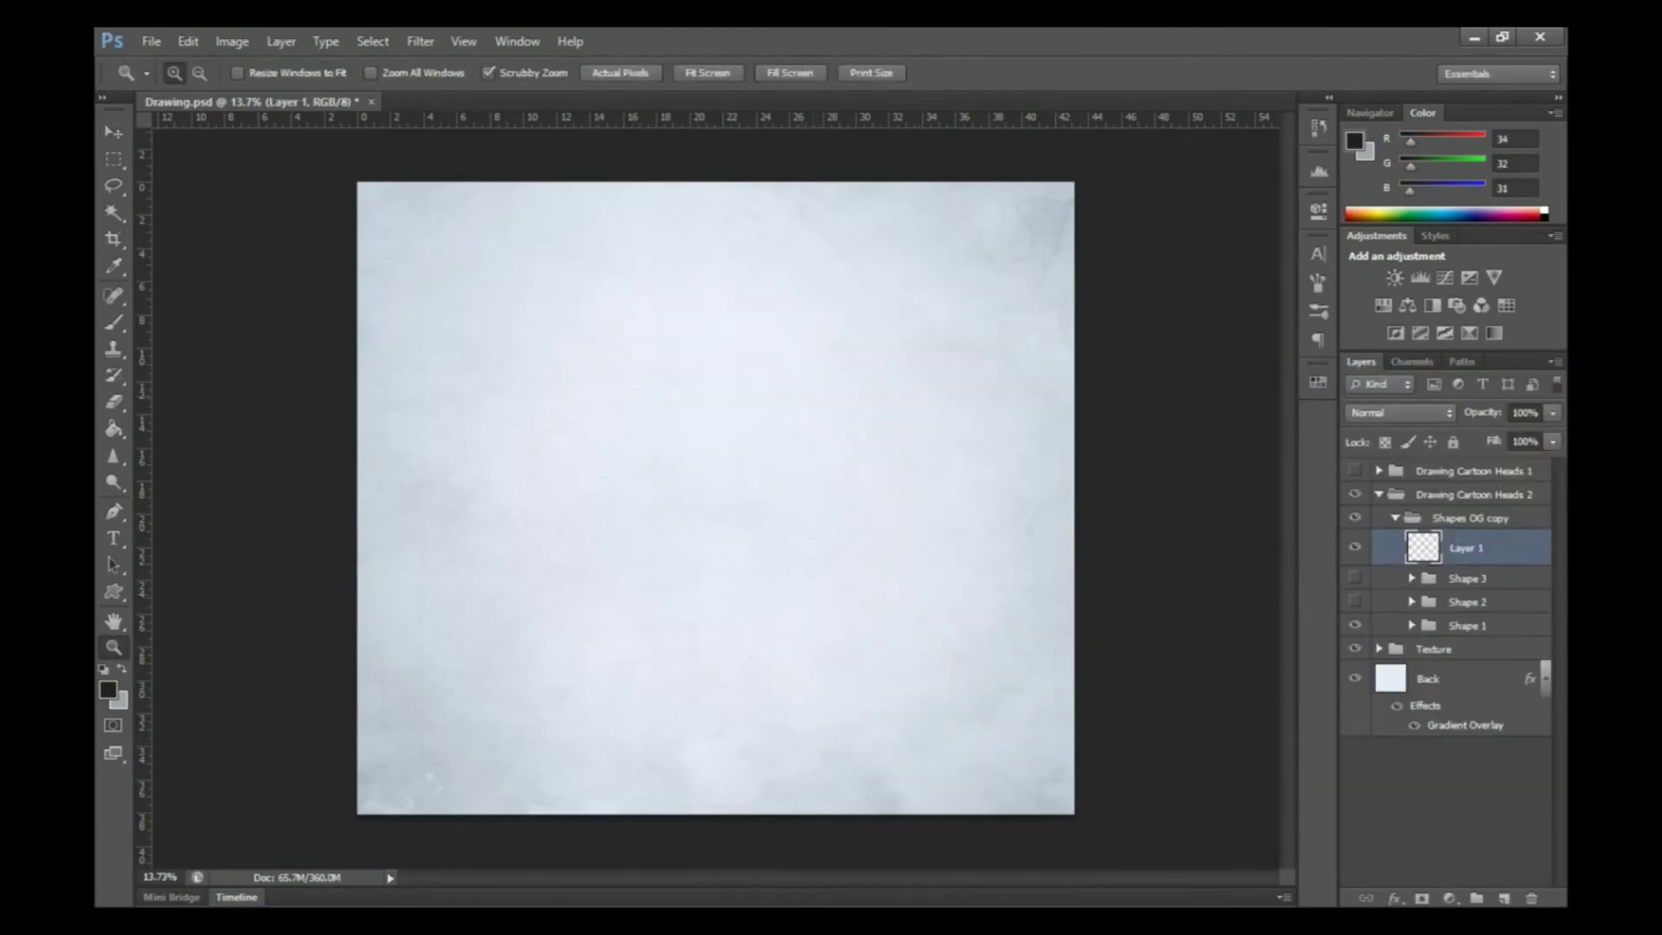
Sketch a tall angular head outline with curved top, two sides and a chin line
{"action": "left_click_drag", "start_coordinate": [684, 364], "coordinate": [630, 482]}
{"action": "left_click_drag", "start_coordinate": [670, 372], "coordinate": [763, 568]}
{"action": "left_click_drag", "start_coordinate": [630, 437], "coordinate": [703, 586]}
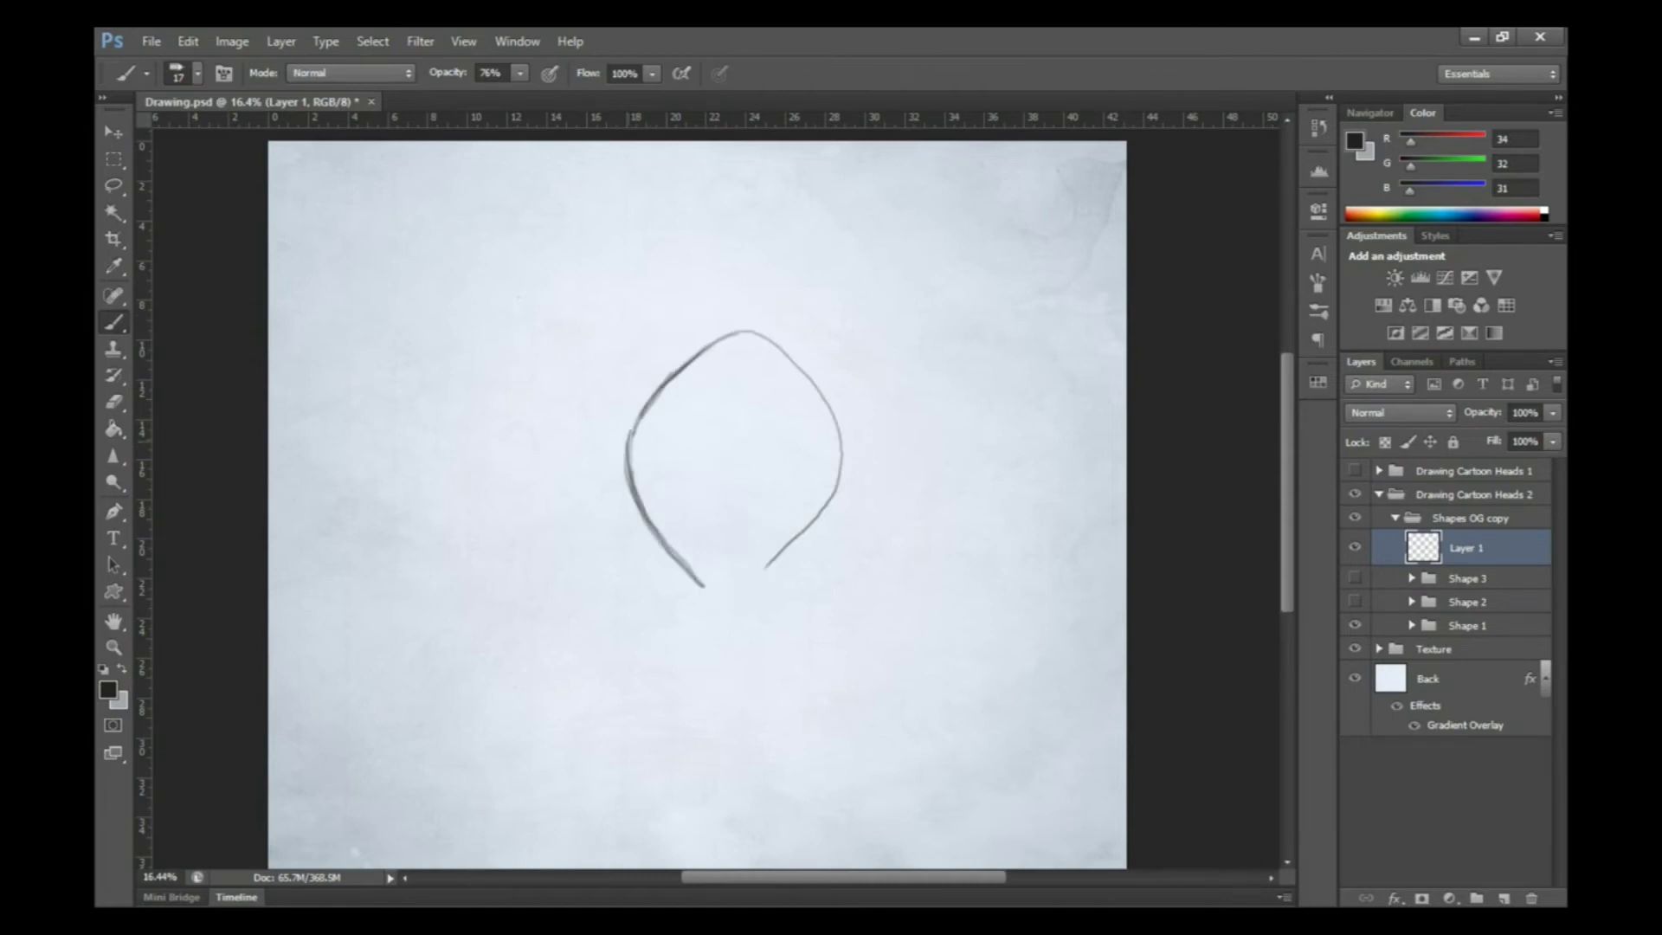
{"action": "mouse_move", "coordinate": [626, 432]}
{"action": "left_mouse_down"}
{"action": "mouse_move", "coordinate": [753, 332]}
{"action": "mouse_move", "coordinate": [836, 447]}
{"action": "mouse_move", "coordinate": [658, 594]}
{"action": "left_mouse_up"}
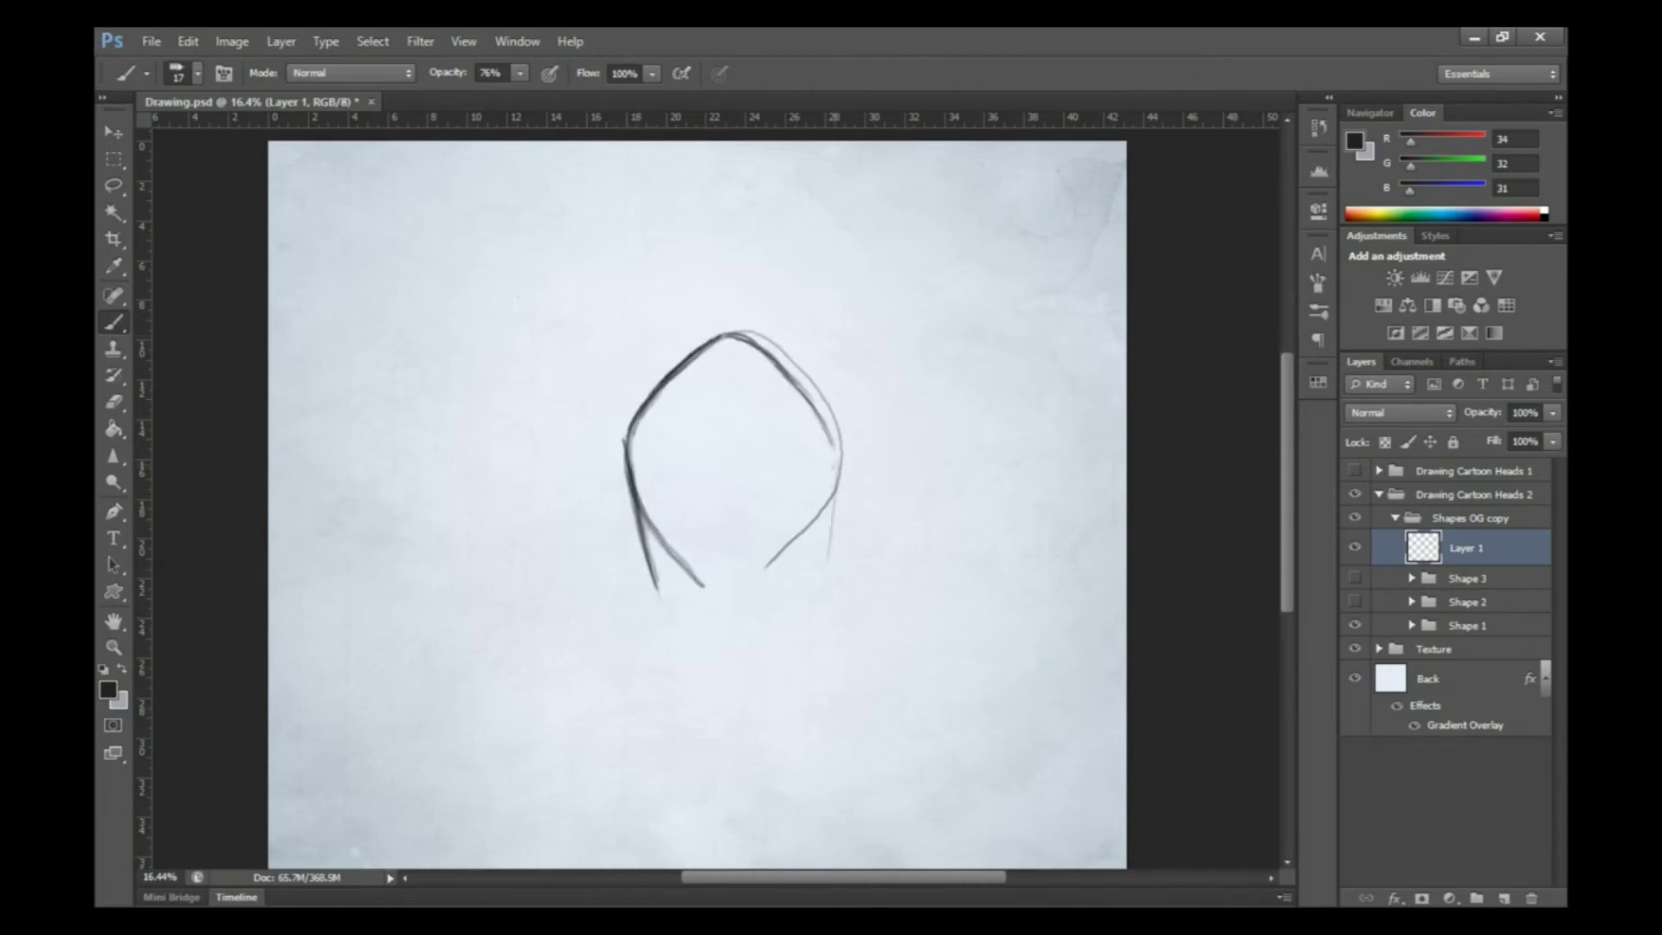
{"action": "left_click_drag", "start_coordinate": [836, 450], "coordinate": [813, 594]}
{"action": "mouse_move", "coordinate": [658, 597]}
{"action": "left_mouse_down"}
{"action": "mouse_move", "coordinate": [751, 658]}
{"action": "mouse_move", "coordinate": [817, 590]}
{"action": "left_mouse_up"}
{"action": "mouse_move", "coordinate": [625, 458]}
{"action": "left_mouse_down"}
{"action": "mouse_move", "coordinate": [745, 333]}
{"action": "mouse_move", "coordinate": [818, 597]}
{"action": "left_mouse_up"}
Erase stray sketch lines and re-ink the head outline
{"action": "key", "text": "e"}
{"action": "left_click_drag", "start_coordinate": [658, 571], "coordinate": [630, 458]}
{"action": "left_click_drag", "start_coordinate": [766, 567], "coordinate": [818, 515]}
{"action": "mouse_move", "coordinate": [718, 331]}
{"action": "left_mouse_down"}
{"action": "mouse_move", "coordinate": [835, 537]}
{"action": "mouse_move", "coordinate": [773, 359]}
{"action": "mouse_move", "coordinate": [833, 444]}
{"action": "left_mouse_up"}
Warp and transform the new head outline via Edit > Transform
{"action": "key", "text": "b"}
{"action": "left_click", "coordinate": [188, 41]}
{"action": "left_click", "coordinate": [187, 40]}
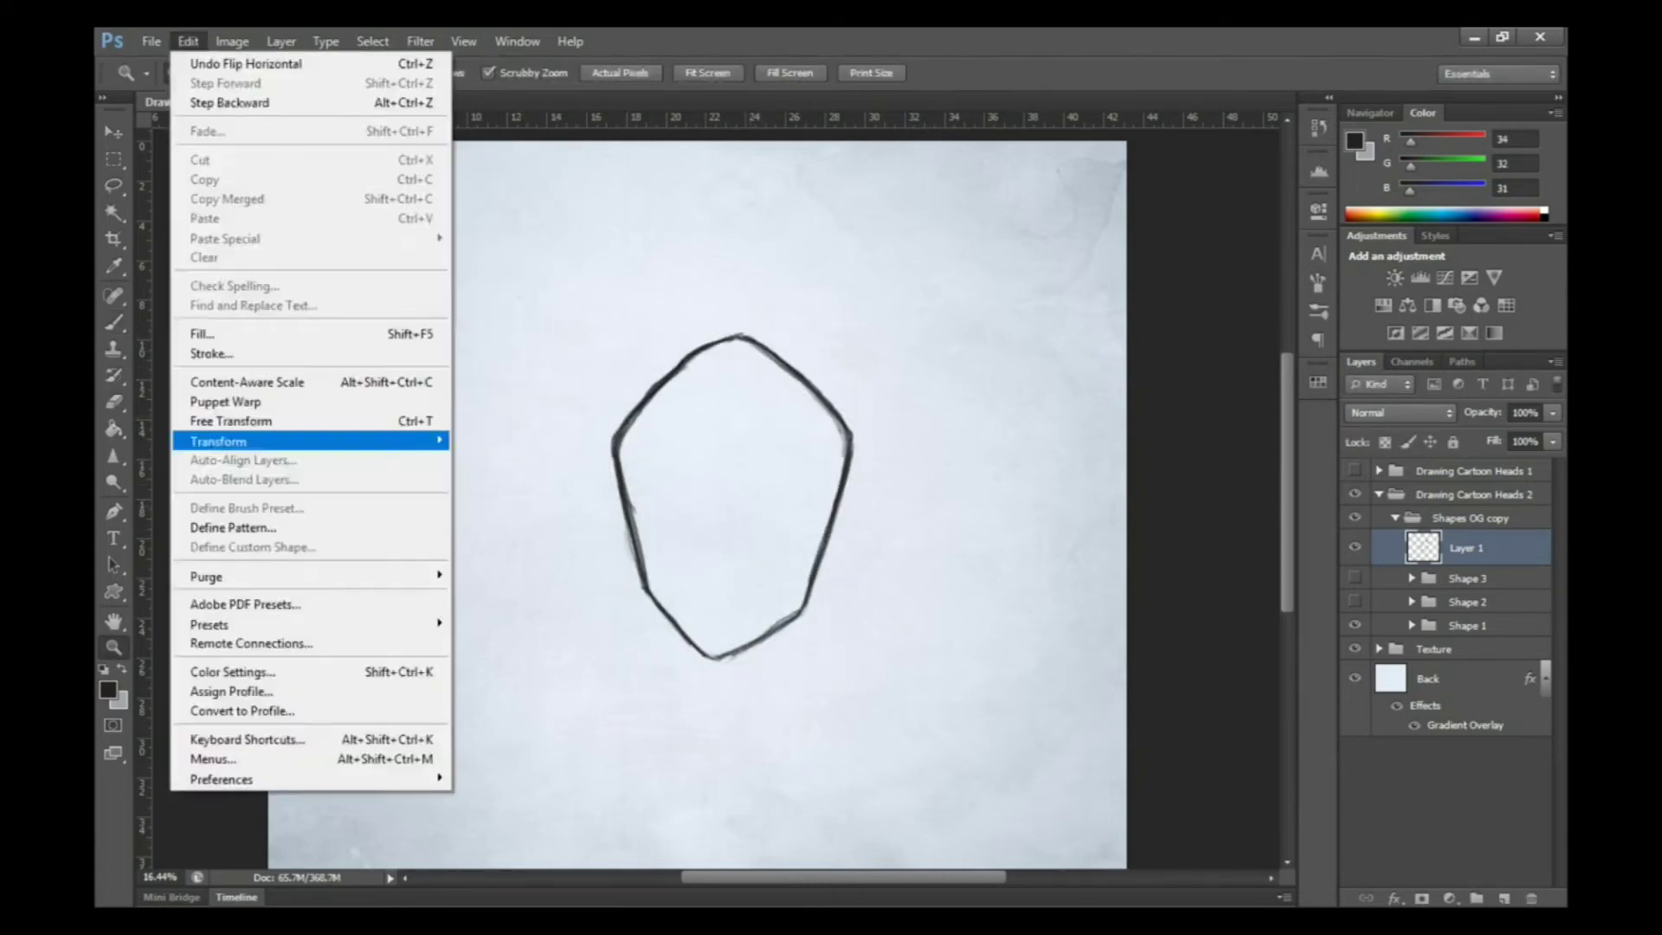
{"action": "left_click", "coordinate": [346, 427]}
{"action": "key", "text": "b"}
{"action": "key", "text": "Return"}
{"action": "key", "text": "ctrl+t"}
{"action": "key", "text": "Return"}
Brush face guide lines, two flat eyebrows and a longer, darker mouth line
{"action": "left_click_drag", "start_coordinate": [597, 500], "coordinate": [755, 506]}
{"action": "mouse_move", "coordinate": [651, 458]}
{"action": "left_mouse_down"}
{"action": "mouse_move", "coordinate": [665, 564]}
{"action": "mouse_move", "coordinate": [770, 498]}
{"action": "mouse_move", "coordinate": [684, 481]}
{"action": "mouse_move", "coordinate": [596, 506]}
{"action": "mouse_move", "coordinate": [634, 484]}
{"action": "mouse_move", "coordinate": [606, 524]}
{"action": "left_mouse_up"}
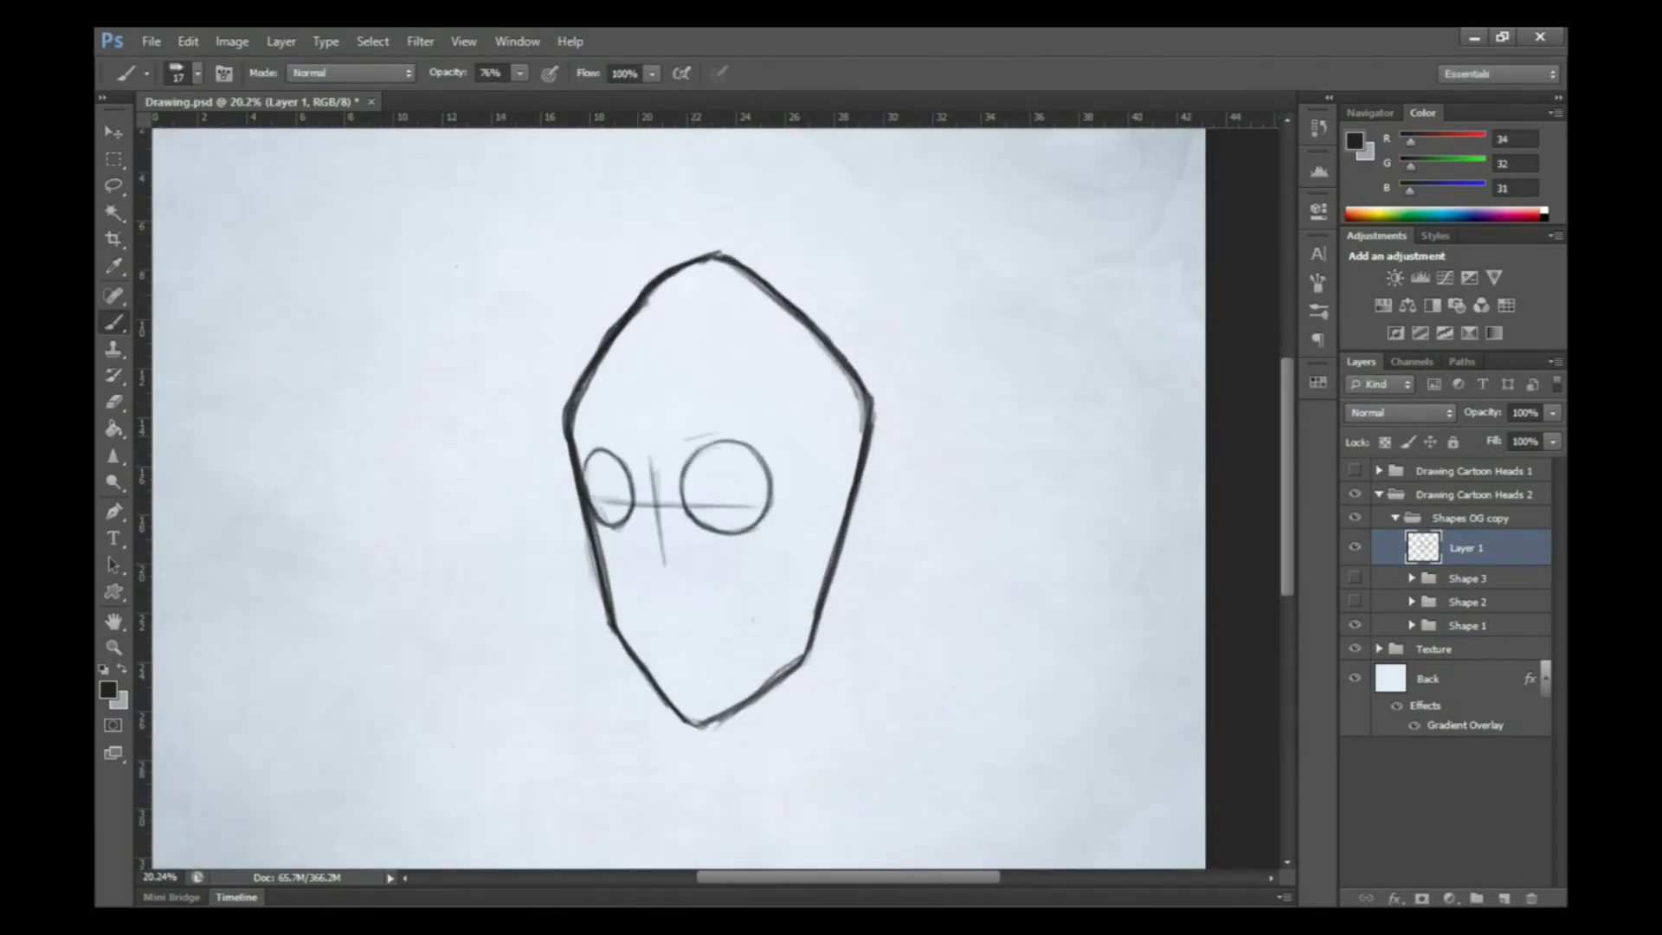
{"action": "left_click_drag", "start_coordinate": [665, 437], "coordinate": [781, 432]}
{"action": "left_click_drag", "start_coordinate": [556, 440], "coordinate": [760, 424]}
{"action": "left_click_drag", "start_coordinate": [638, 609], "coordinate": [737, 616]}
Darken the eye circles with irises and draw an open, angled mouth
{"action": "left_click_drag", "start_coordinate": [755, 467], "coordinate": [710, 451]}
{"action": "left_click_drag", "start_coordinate": [606, 472], "coordinate": [598, 511]}
{"action": "left_click_drag", "start_coordinate": [727, 461], "coordinate": [718, 517]}
{"action": "left_click_drag", "start_coordinate": [601, 471], "coordinate": [611, 510]}
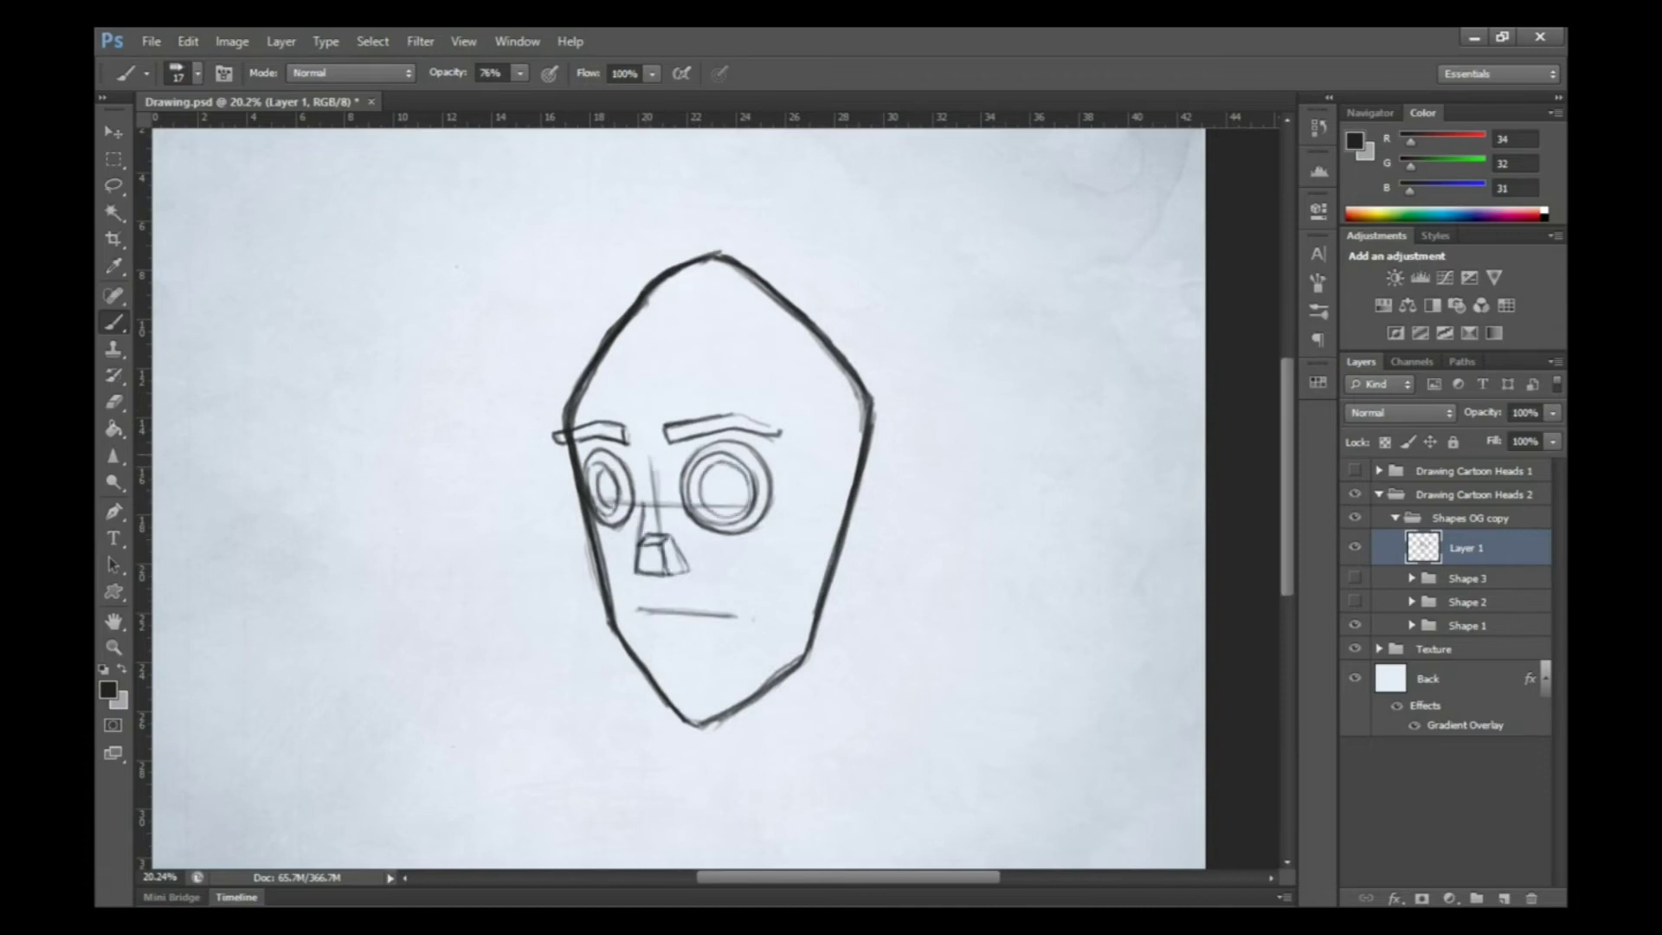
{"action": "left_click_drag", "start_coordinate": [629, 611], "coordinate": [749, 617]}
{"action": "mouse_move", "coordinate": [644, 619]}
{"action": "left_mouse_down"}
{"action": "mouse_move", "coordinate": [671, 675]}
{"action": "mouse_move", "coordinate": [746, 618]}
{"action": "mouse_move", "coordinate": [668, 678]}
{"action": "left_mouse_up"}
{"action": "left_click_drag", "start_coordinate": [660, 605], "coordinate": [751, 614]}
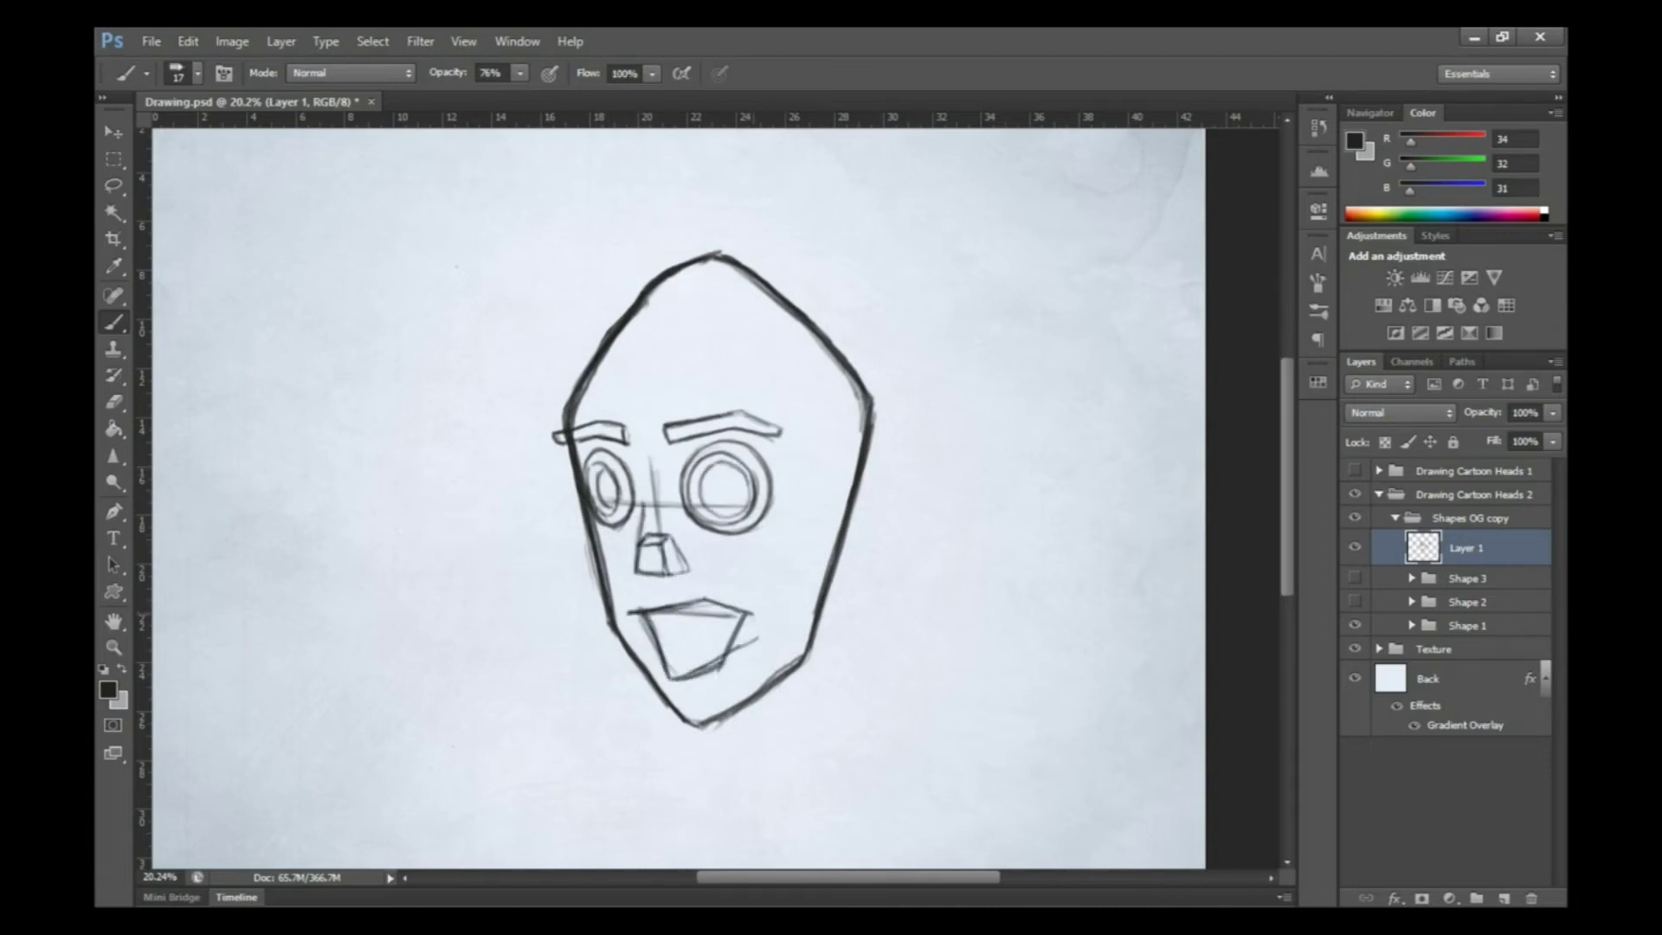
Duplicate the sketch layer and rename the copy Shape 4
{"action": "key", "text": "e"}
{"action": "key", "text": "ctrl+j"}
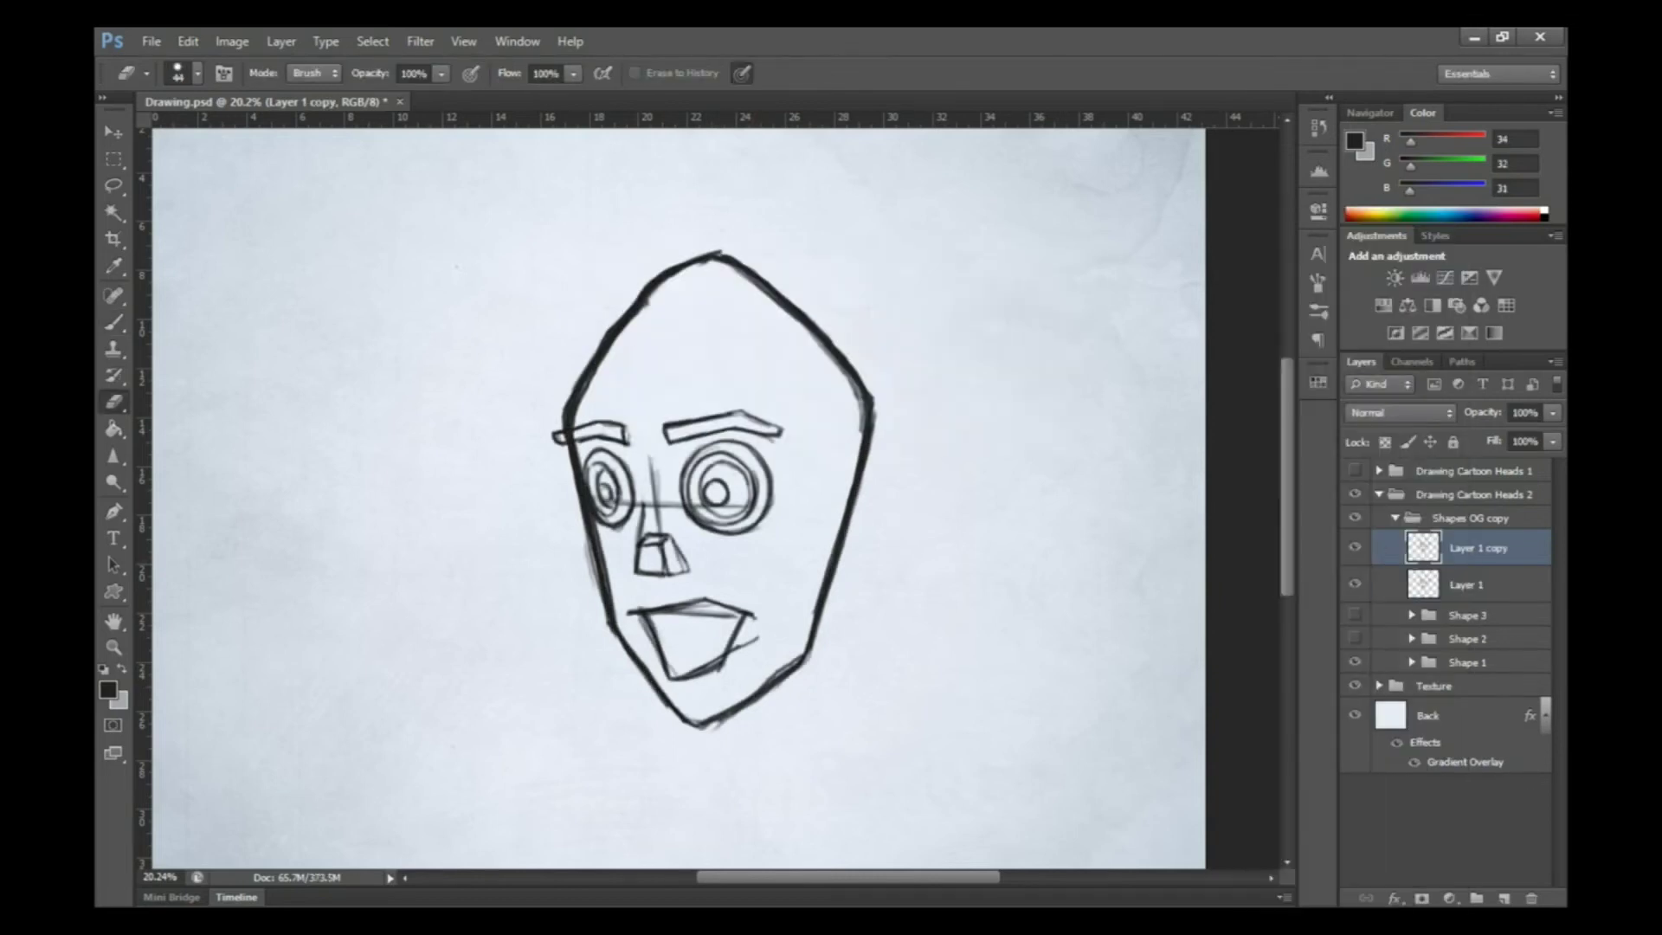
{"action": "double_click", "coordinate": [1474, 548]}
{"action": "right_click", "coordinate": [1473, 551]}
{"action": "left_click", "coordinate": [1254, 641]}
{"action": "key", "text": "Return"}
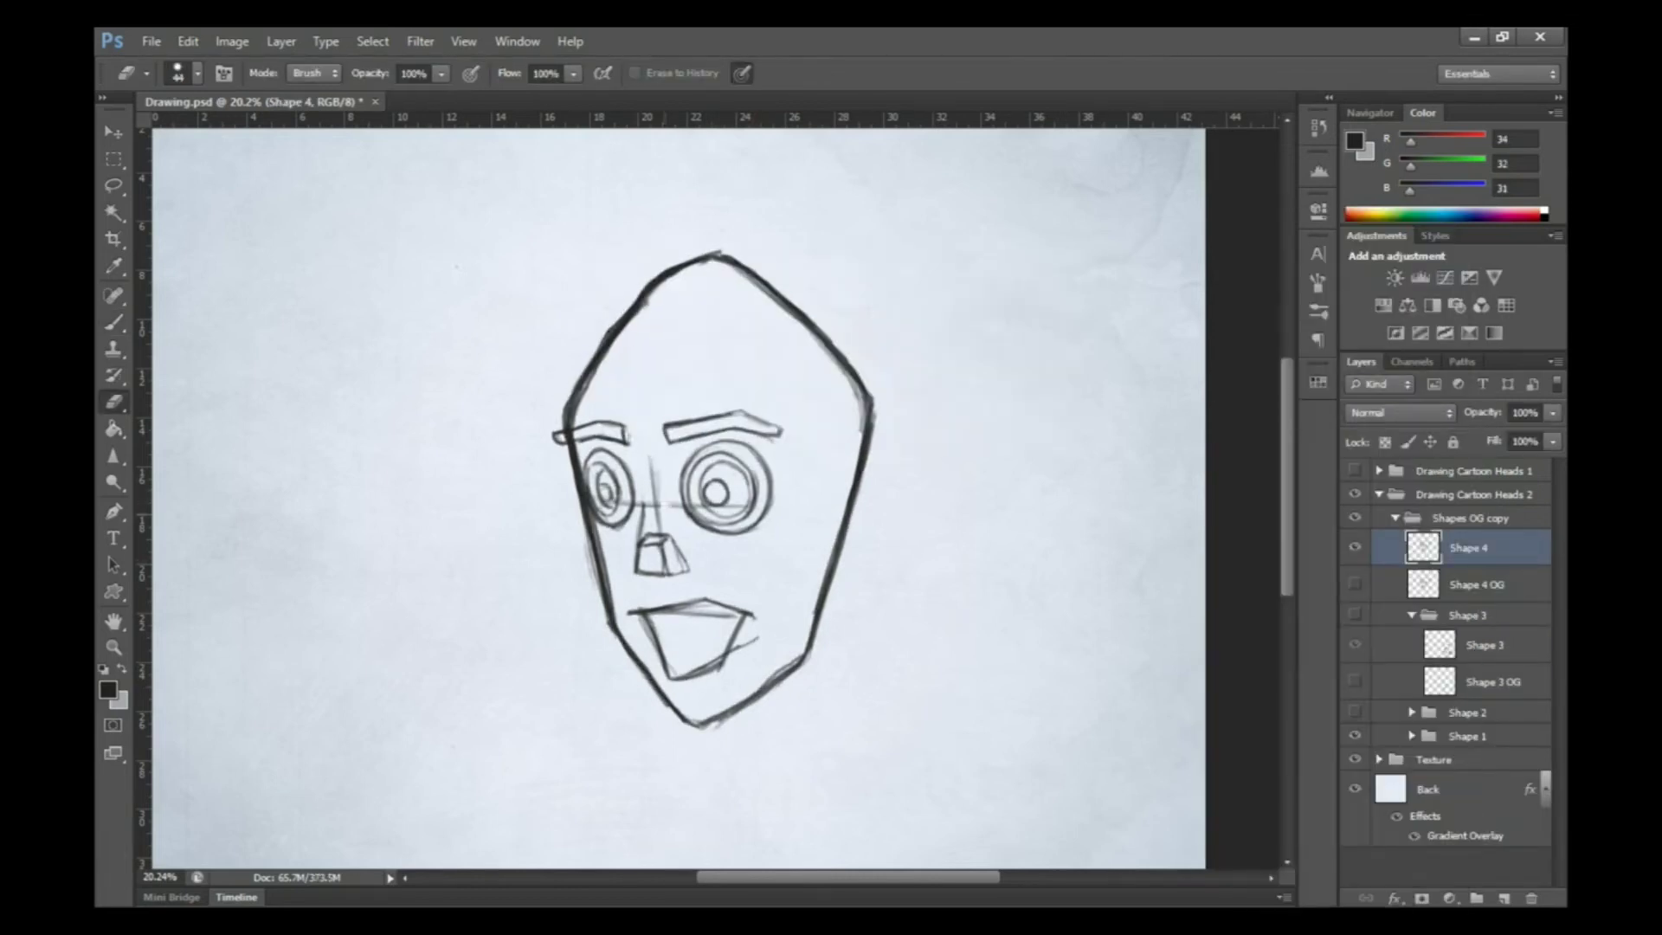
Ink a forehead curve, brow line, pointed right ear and cheek lines
{"action": "key", "text": "b"}
{"action": "left_click_drag", "start_coordinate": [762, 290], "coordinate": [662, 381]}
{"action": "left_click_drag", "start_coordinate": [662, 385], "coordinate": [822, 405]}
{"action": "mouse_move", "coordinate": [833, 489]}
{"action": "left_mouse_down"}
{"action": "mouse_move", "coordinate": [864, 519]}
{"action": "mouse_move", "coordinate": [898, 417]}
{"action": "mouse_move", "coordinate": [866, 497]}
{"action": "left_mouse_up"}
{"action": "left_click_drag", "start_coordinate": [822, 408], "coordinate": [786, 597]}
Transform the selected lower face and erase some nose and mouth lines
{"action": "key", "text": "l"}
{"action": "key", "text": "ctrl+t"}
{"action": "left_click_drag", "start_coordinate": [701, 727], "coordinate": [701, 745]}
{"action": "key", "text": "Return"}
{"action": "key", "text": "e"}
{"action": "mouse_move", "coordinate": [658, 614]}
{"action": "left_mouse_down"}
{"action": "mouse_move", "coordinate": [755, 620]}
{"action": "mouse_move", "coordinate": [683, 697]}
{"action": "left_mouse_up"}
Redraw the upper lip, mouth curve, right jaw and chin darker
{"action": "key", "text": "b"}
{"action": "left_click_drag", "start_coordinate": [787, 597], "coordinate": [736, 727]}
{"action": "left_click_drag", "start_coordinate": [783, 640], "coordinate": [732, 732]}
{"action": "left_click_drag", "start_coordinate": [684, 718], "coordinate": [735, 748]}
{"action": "mouse_move", "coordinate": [805, 662]}
{"action": "left_mouse_down"}
{"action": "mouse_move", "coordinate": [692, 766]}
{"action": "mouse_move", "coordinate": [734, 714]}
{"action": "left_mouse_up"}
Select and transform the left eyebrow
{"action": "key", "text": "e"}
{"action": "key", "text": "l"}
{"action": "left_click_drag", "start_coordinate": [550, 406], "coordinate": [636, 454]}
{"action": "key", "text": "ctrl+t"}
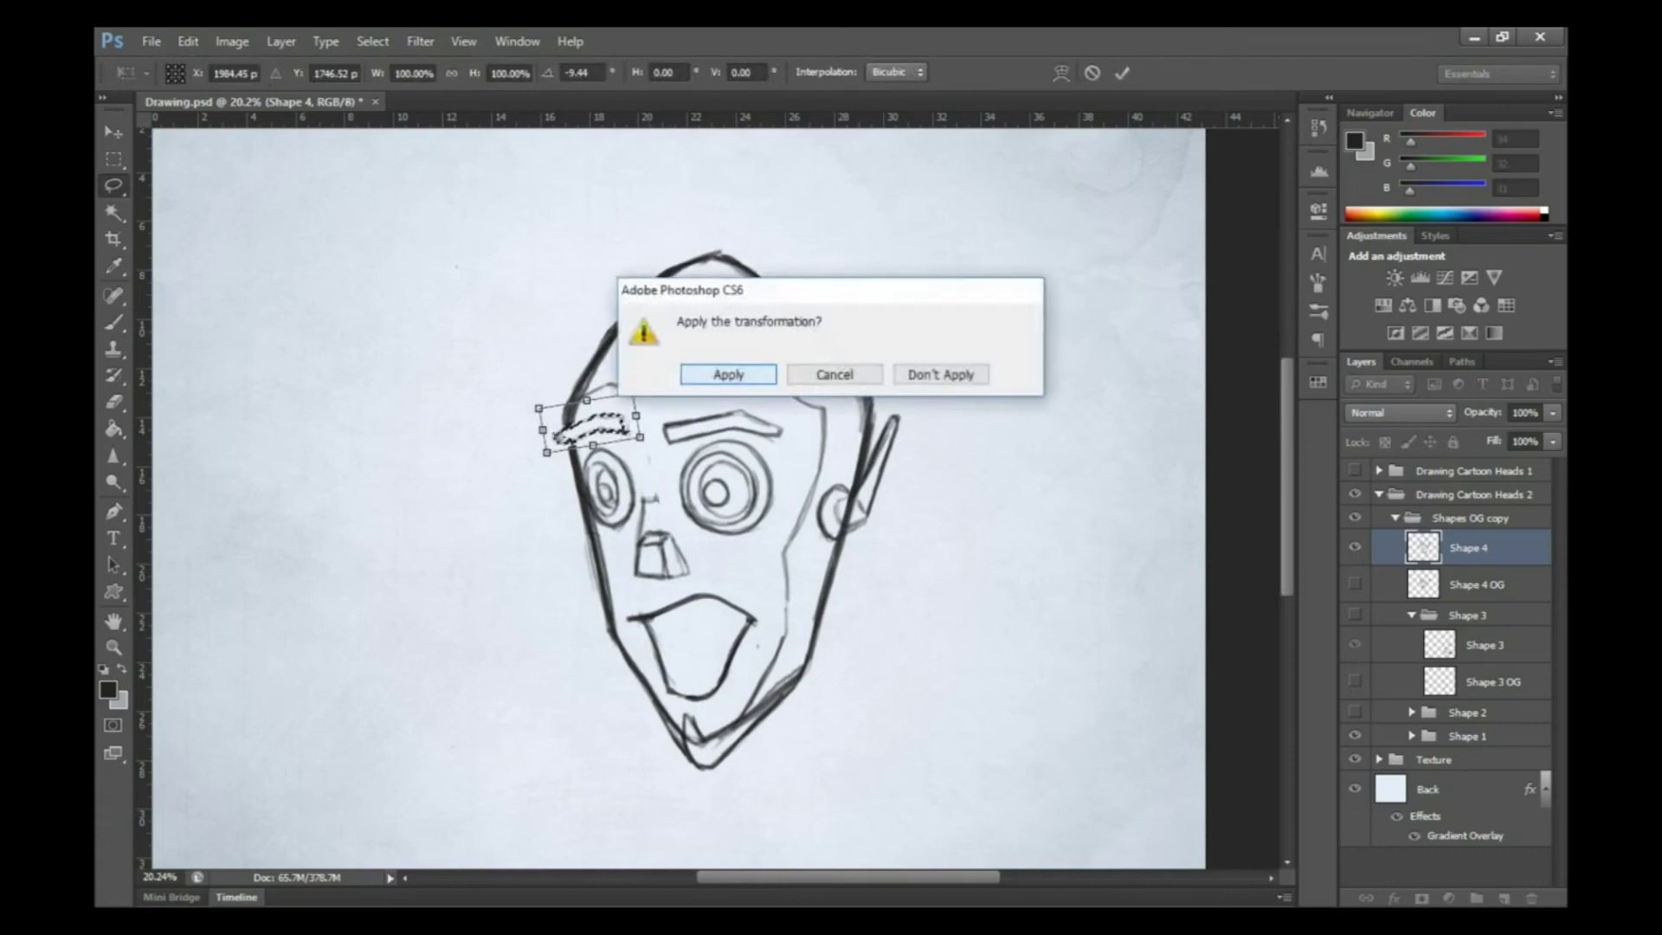
{"action": "key", "text": "Return"}
{"action": "key", "text": "Return"}
{"action": "key", "text": "b"}
Reinforce the right cheek, add a V-shaped hairline and brow ridge, and define the ear
{"action": "left_click_drag", "start_coordinate": [822, 411], "coordinate": [783, 640]}
{"action": "mouse_move", "coordinate": [625, 309]}
{"action": "left_mouse_down"}
{"action": "mouse_move", "coordinate": [639, 392]}
{"action": "mouse_move", "coordinate": [692, 268]}
{"action": "mouse_move", "coordinate": [641, 400]}
{"action": "left_mouse_up"}
{"action": "left_click_drag", "start_coordinate": [576, 401], "coordinate": [649, 385]}
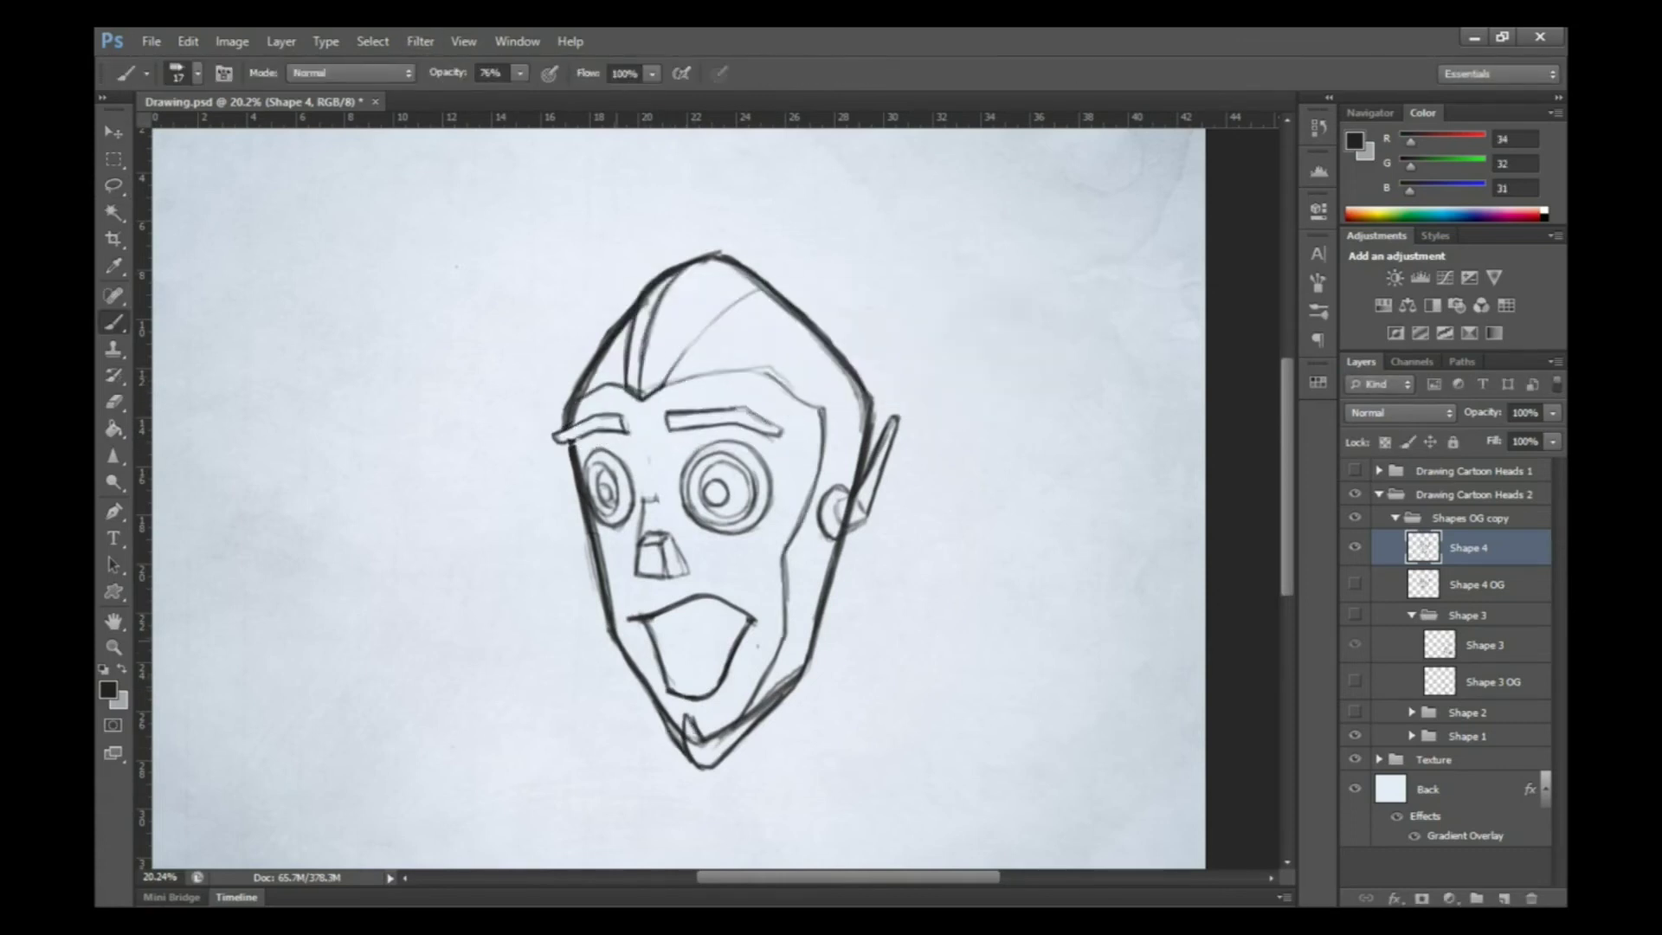
{"action": "mouse_move", "coordinate": [820, 489]}
{"action": "left_mouse_down"}
{"action": "mouse_move", "coordinate": [840, 537]}
{"action": "mouse_move", "coordinate": [855, 535]}
{"action": "left_mouse_up"}
{"action": "key", "text": "e"}
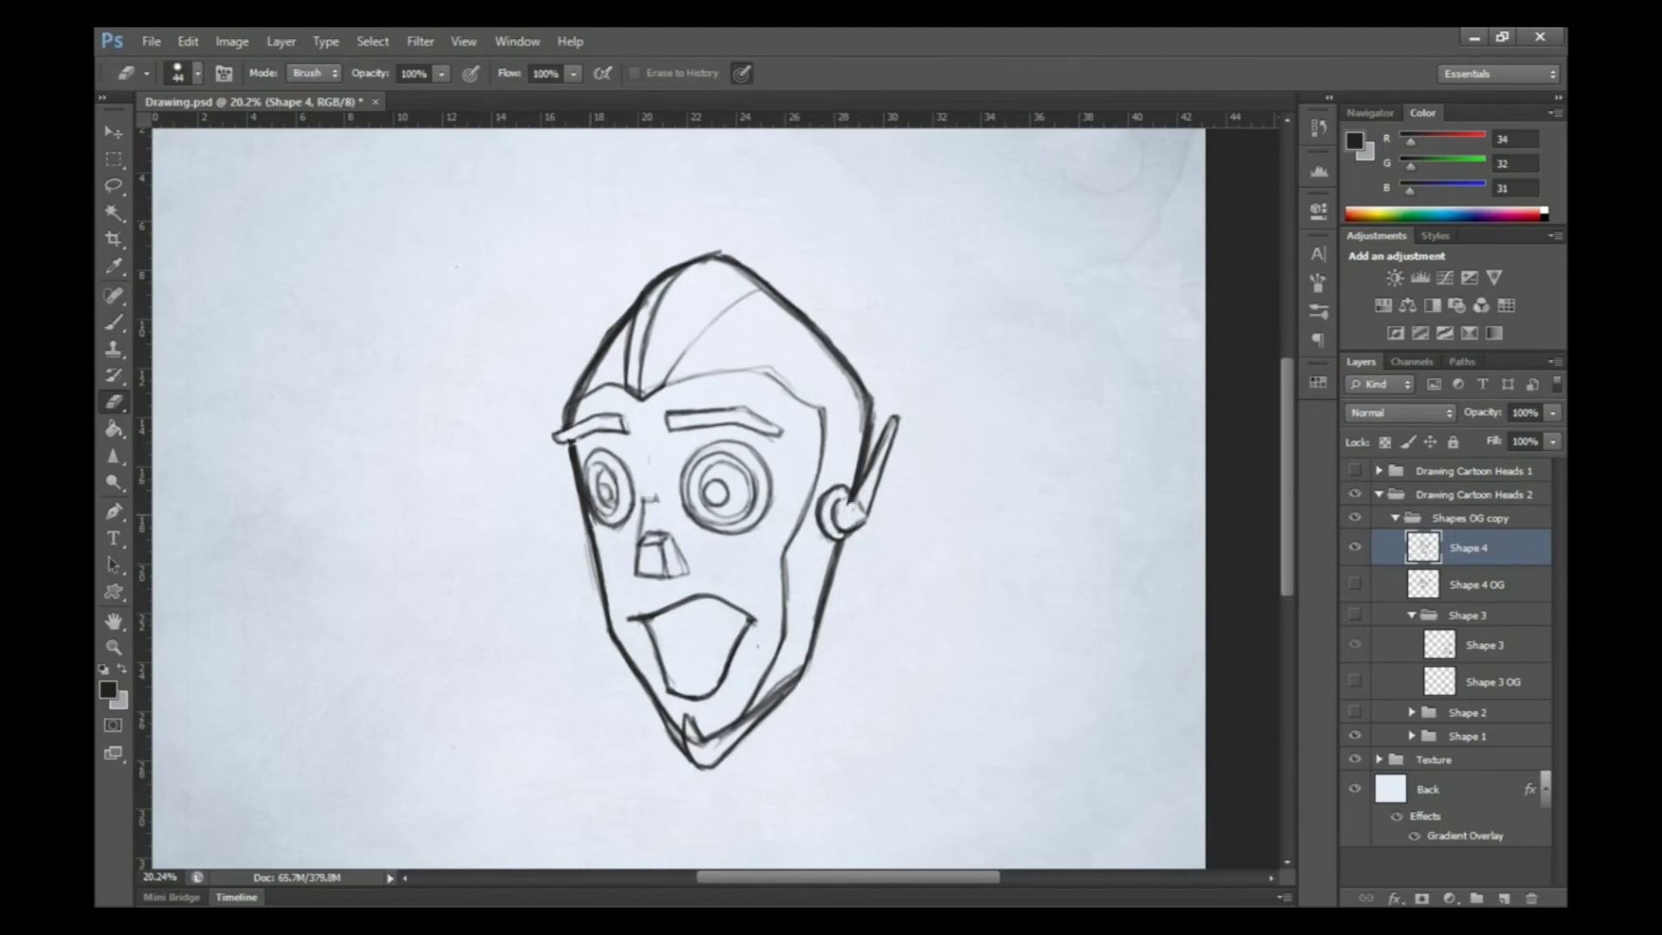
{"action": "key", "text": "b"}
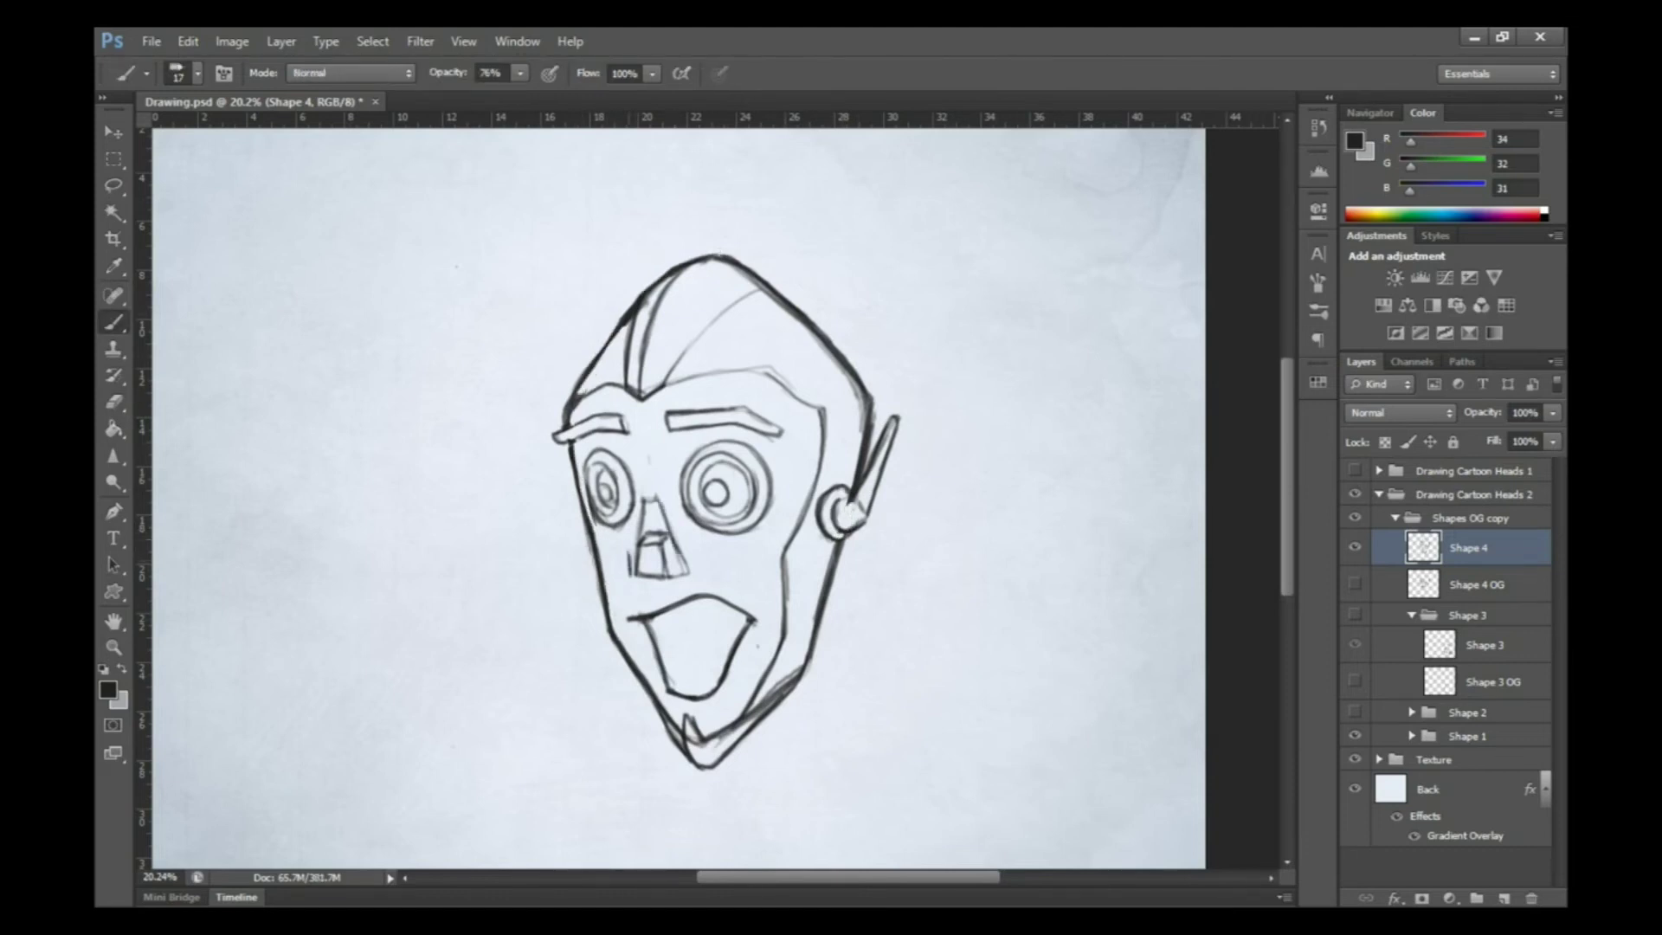
Draw the nose bridge, nose outline and a forehead stroke, then lighten the chin
{"action": "left_click_drag", "start_coordinate": [666, 526], "coordinate": [688, 578]}
{"action": "mouse_move", "coordinate": [662, 433]}
{"action": "left_mouse_down"}
{"action": "mouse_move", "coordinate": [658, 497]}
{"action": "mouse_move", "coordinate": [636, 502]}
{"action": "left_mouse_up"}
{"action": "left_click_drag", "start_coordinate": [766, 290], "coordinate": [666, 381]}
{"action": "key", "text": "e"}
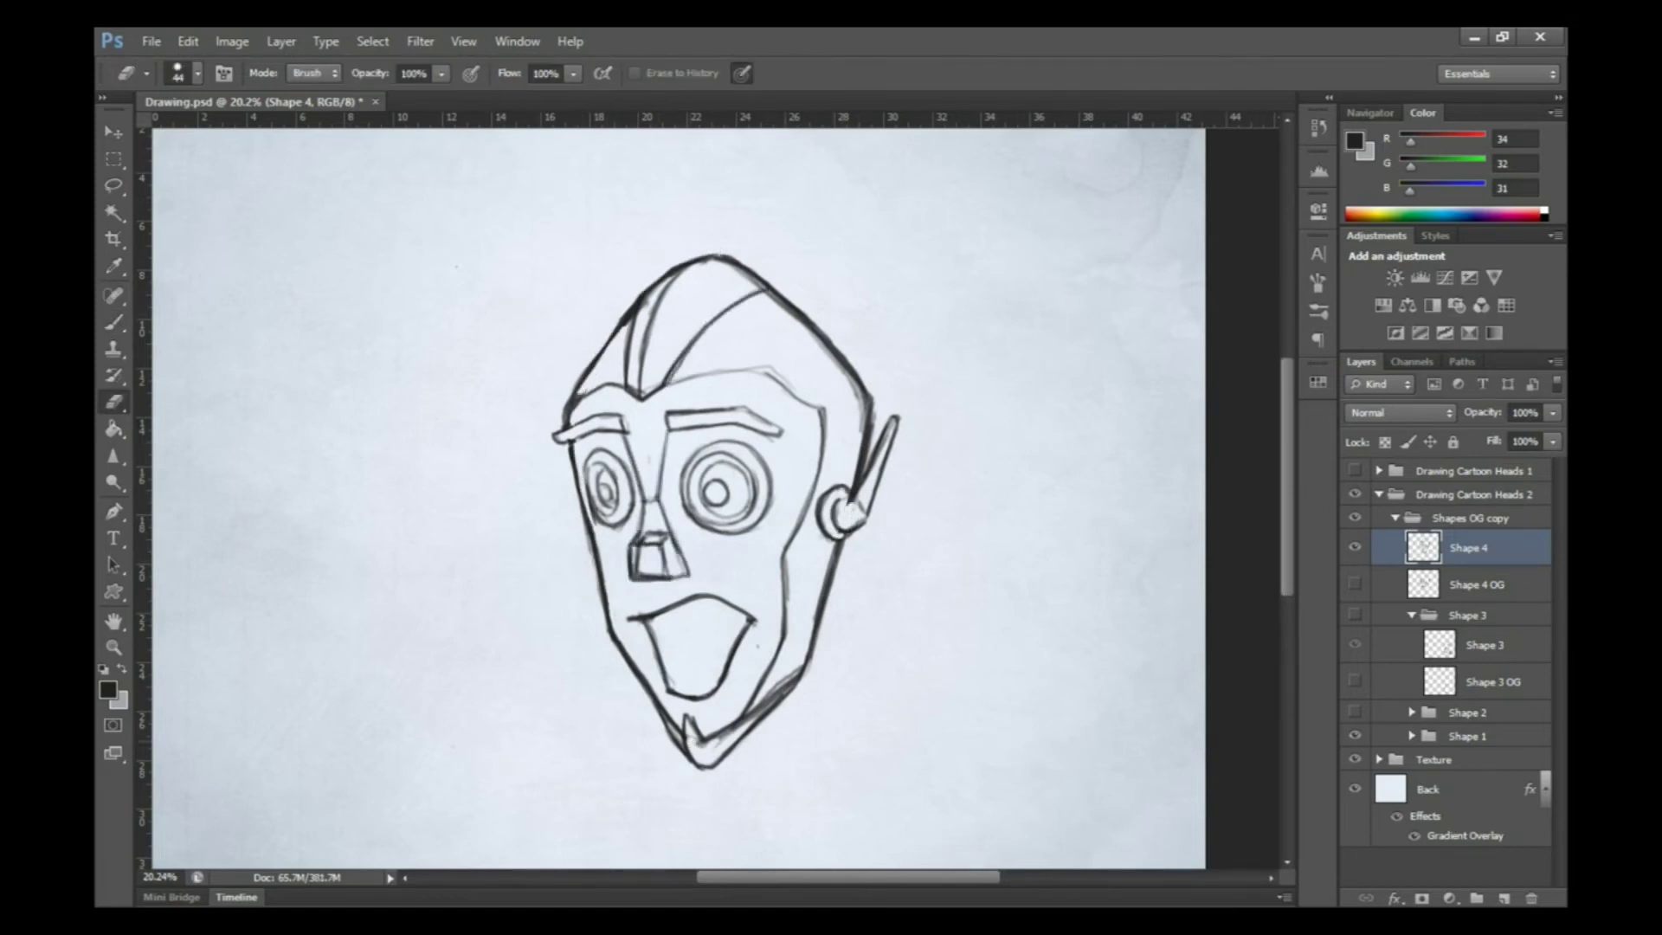
{"action": "left_click_drag", "start_coordinate": [693, 735], "coordinate": [797, 675]}
{"action": "key", "text": "b"}
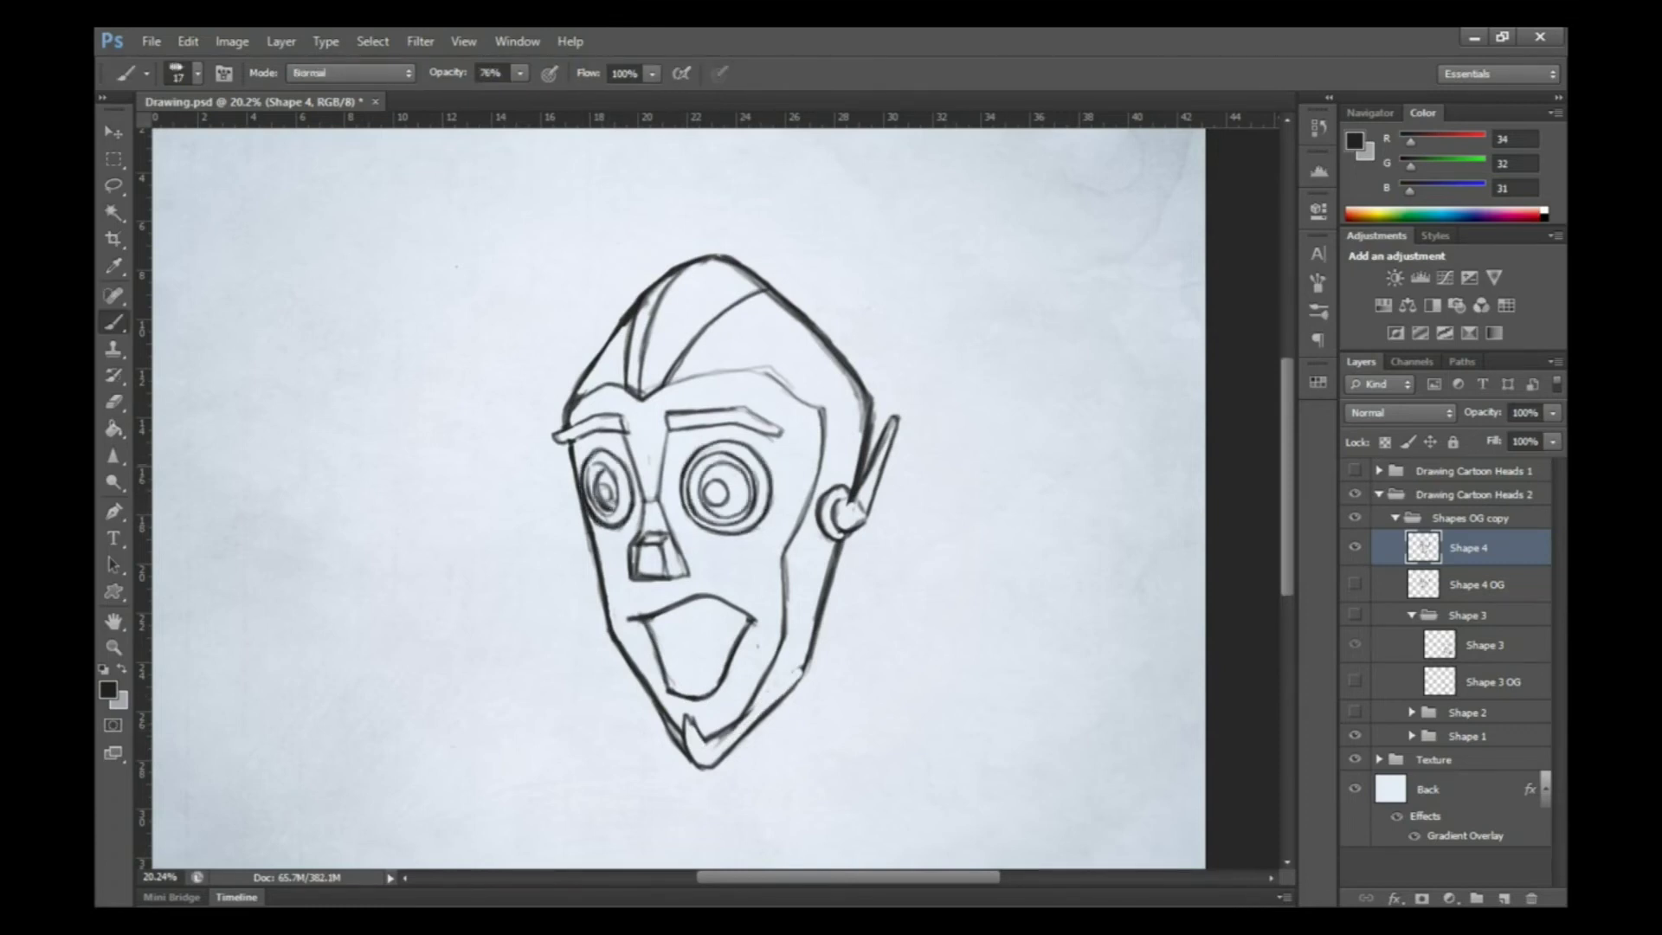
Ink the pointy head's mouth interior, upper lip, hairline, right cheek, jaw and a line beside the nose
{"action": "key", "text": "e"}
{"action": "key", "text": "b"}
{"action": "left_click_drag", "start_coordinate": [666, 616], "coordinate": [739, 620]}
{"action": "mouse_move", "coordinate": [701, 624]}
{"action": "left_mouse_down"}
{"action": "mouse_move", "coordinate": [703, 672]}
{"action": "mouse_move", "coordinate": [679, 684]}
{"action": "left_mouse_up"}
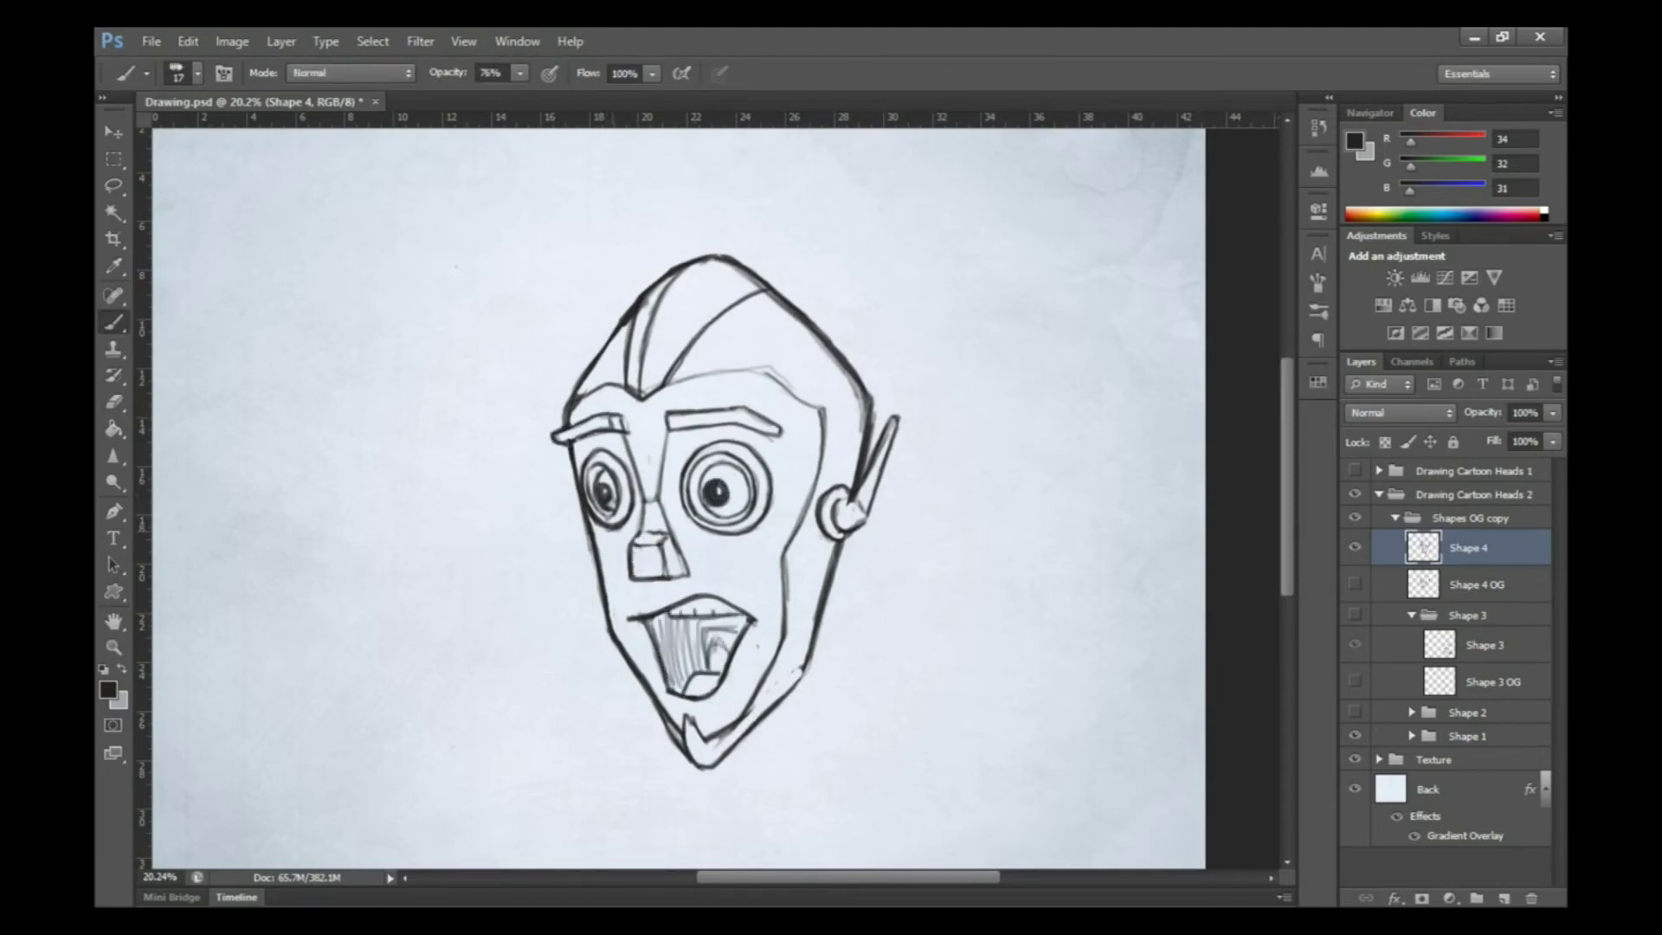
{"action": "left_click_drag", "start_coordinate": [775, 364], "coordinate": [822, 403]}
{"action": "left_click_drag", "start_coordinate": [576, 397], "coordinate": [621, 374]}
{"action": "left_click_drag", "start_coordinate": [667, 385], "coordinate": [775, 360]}
{"action": "left_click_drag", "start_coordinate": [827, 564], "coordinate": [768, 699]}
{"action": "left_click_drag", "start_coordinate": [818, 402], "coordinate": [779, 601]}
{"action": "left_click_drag", "start_coordinate": [622, 420], "coordinate": [640, 550]}
Erase the faint hair sketch lines and darken the top of the head outline
{"action": "key", "text": "e"}
{"action": "left_click_drag", "start_coordinate": [692, 342], "coordinate": [640, 391]}
{"action": "mouse_move", "coordinate": [818, 446]}
{"action": "left_mouse_down"}
{"action": "mouse_move", "coordinate": [844, 346]}
{"action": "mouse_move", "coordinate": [701, 258]}
{"action": "mouse_move", "coordinate": [621, 320]}
{"action": "mouse_move", "coordinate": [701, 252]}
{"action": "left_mouse_up"}
{"action": "key", "text": "b"}
{"action": "left_click_drag", "start_coordinate": [683, 251], "coordinate": [753, 270]}
On a new layer, lasso the open mouth and shade its interior dark
{"action": "key", "text": "l"}
{"action": "key", "text": "ctrl+shift+alt+n"}
{"action": "key", "text": "b"}
{"action": "mouse_move", "coordinate": [640, 616]}
{"action": "left_mouse_down"}
{"action": "mouse_move", "coordinate": [657, 644]}
{"action": "mouse_move", "coordinate": [735, 632]}
{"action": "left_mouse_up"}
{"action": "right_click", "coordinate": [632, 484]}
{"action": "key", "text": "Return"}
{"action": "key", "text": "ctrl+d"}
Back on Shape 4, retrace the left and right face outlines with higher brush opacity
{"action": "key", "text": "7"}
{"action": "key", "text": "alt+bracketright"}
{"action": "right_click", "coordinate": [594, 420]}
{"action": "key", "text": "Return"}
{"action": "left_click_drag", "start_coordinate": [809, 411], "coordinate": [779, 571]}
{"action": "left_click_drag", "start_coordinate": [813, 374], "coordinate": [775, 413]}
{"action": "left_click_drag", "start_coordinate": [785, 605], "coordinate": [758, 705]}
{"action": "left_click_drag", "start_coordinate": [628, 317], "coordinate": [563, 424]}
{"action": "left_click_drag", "start_coordinate": [567, 446], "coordinate": [590, 547]}
Darken the mouth outline, right jaw, chin and right ear lines
{"action": "key", "text": "e"}
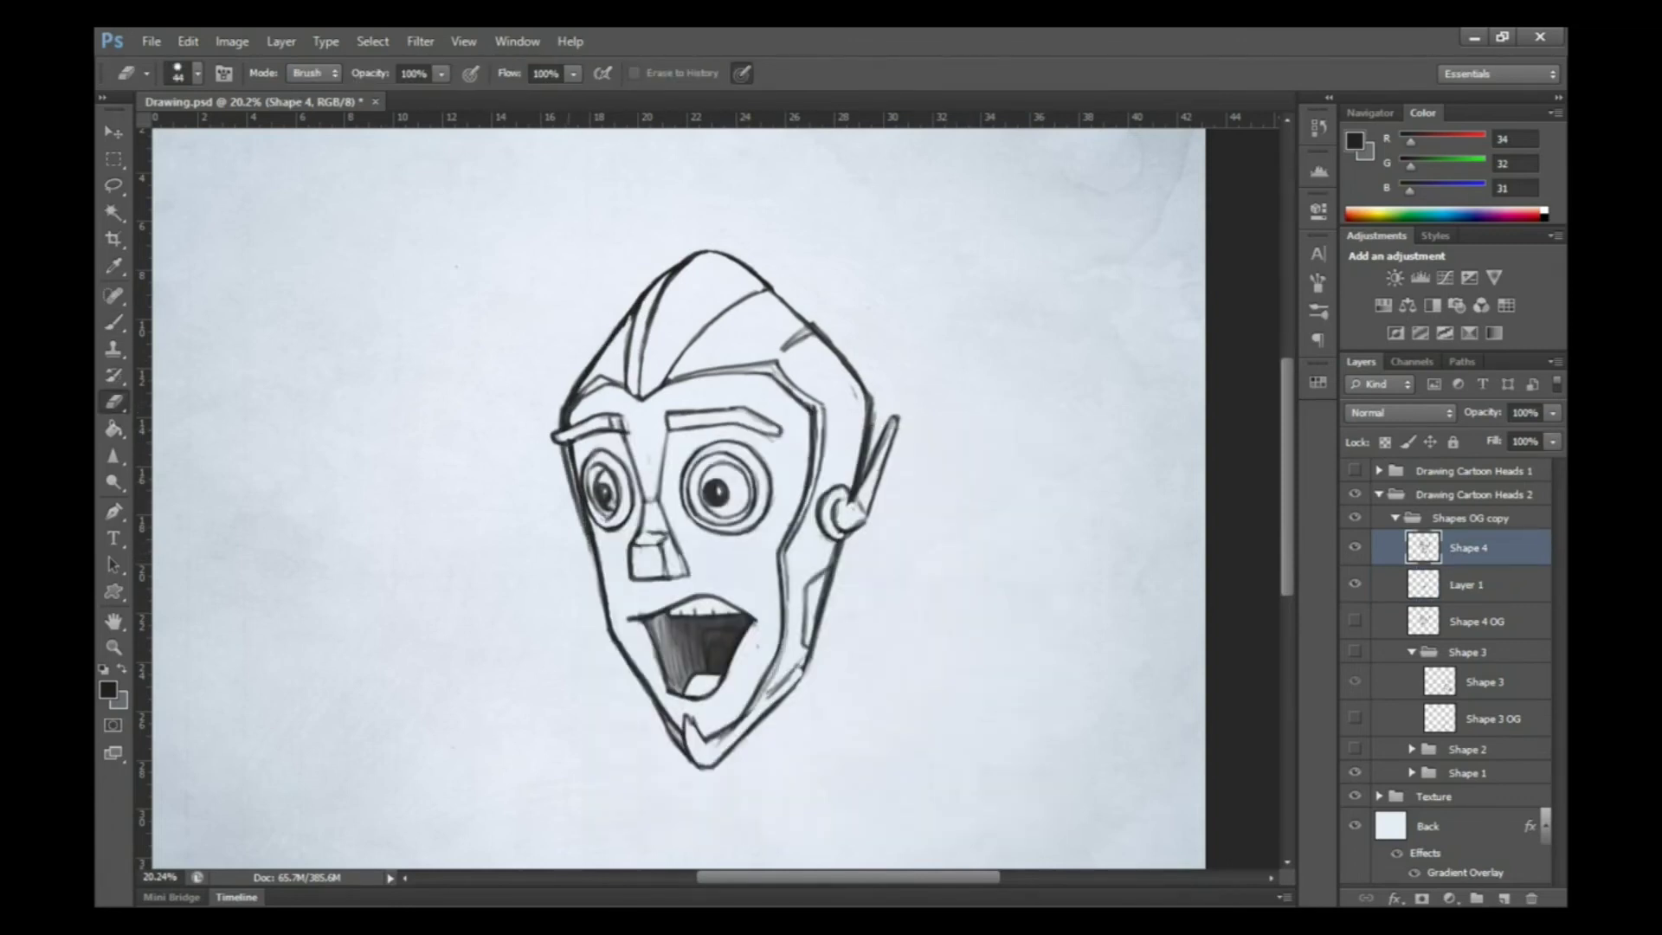
{"action": "key", "text": "b"}
{"action": "left_click_drag", "start_coordinate": [630, 613], "coordinate": [708, 592]}
{"action": "mouse_move", "coordinate": [670, 708]}
{"action": "left_mouse_down"}
{"action": "mouse_move", "coordinate": [707, 701]}
{"action": "mouse_move", "coordinate": [675, 710]}
{"action": "left_mouse_up"}
{"action": "left_click_drag", "start_coordinate": [834, 572], "coordinate": [813, 649]}
{"action": "mouse_move", "coordinate": [684, 753]}
{"action": "left_mouse_down"}
{"action": "mouse_move", "coordinate": [717, 772]}
{"action": "mouse_move", "coordinate": [807, 668]}
{"action": "left_mouse_up"}
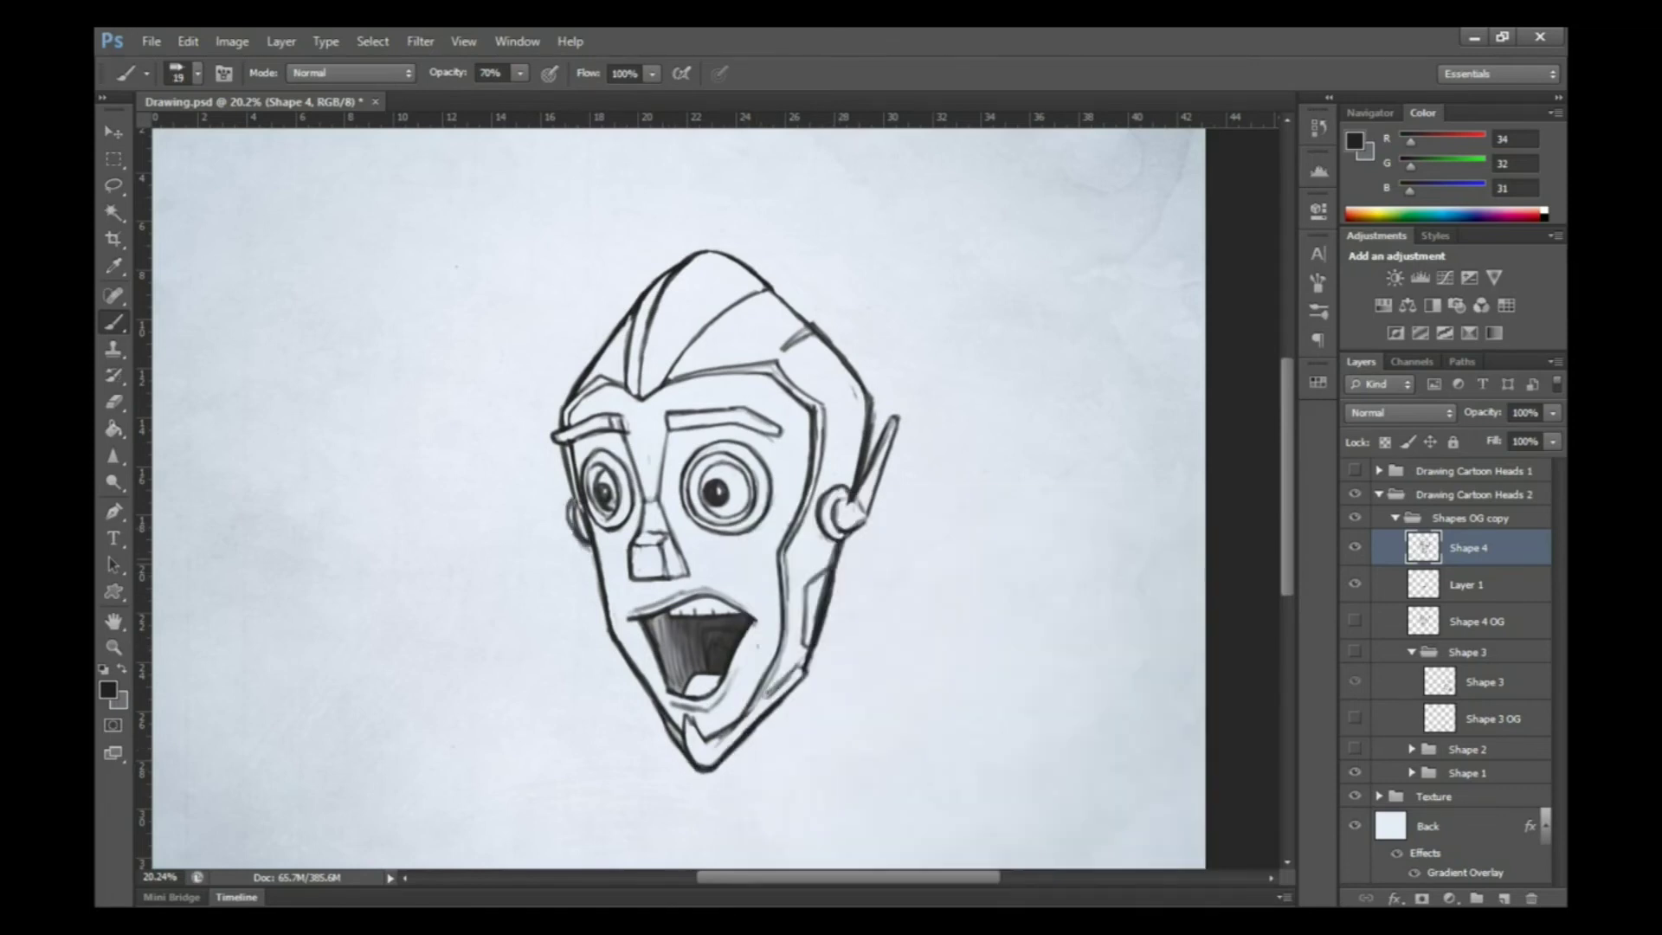
{"action": "left_click_drag", "start_coordinate": [897, 422], "coordinate": [864, 519]}
Zoom in on the face and darken the nose outline
{"action": "key", "text": "e"}
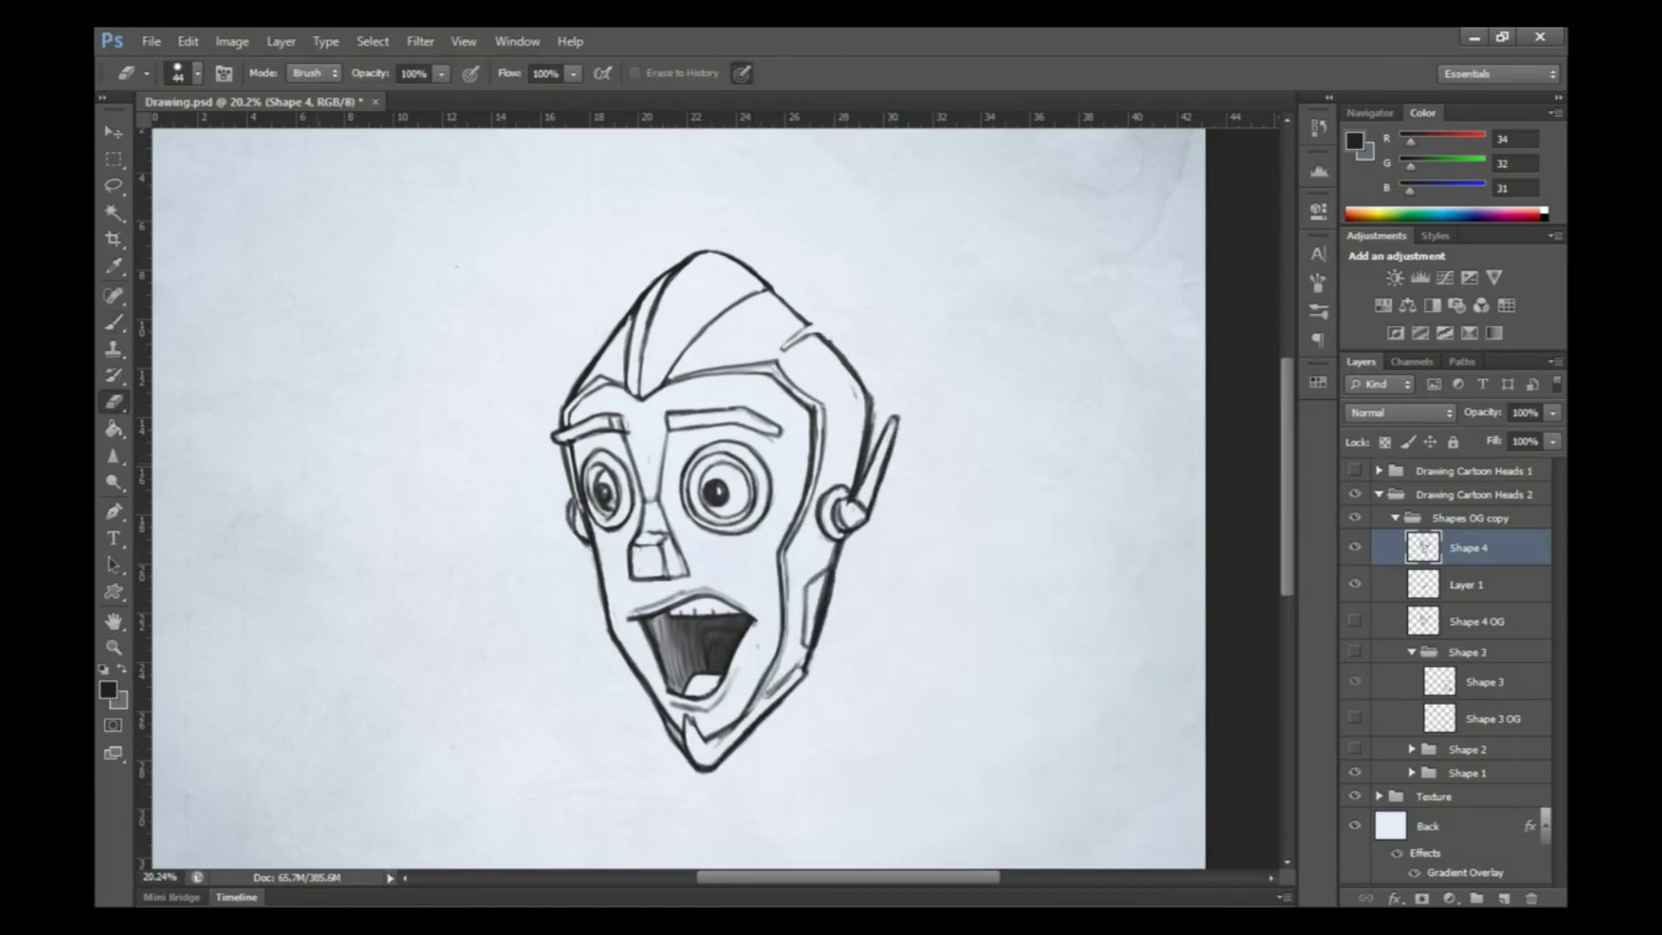
{"action": "key", "text": "b"}
{"action": "key", "text": "e"}
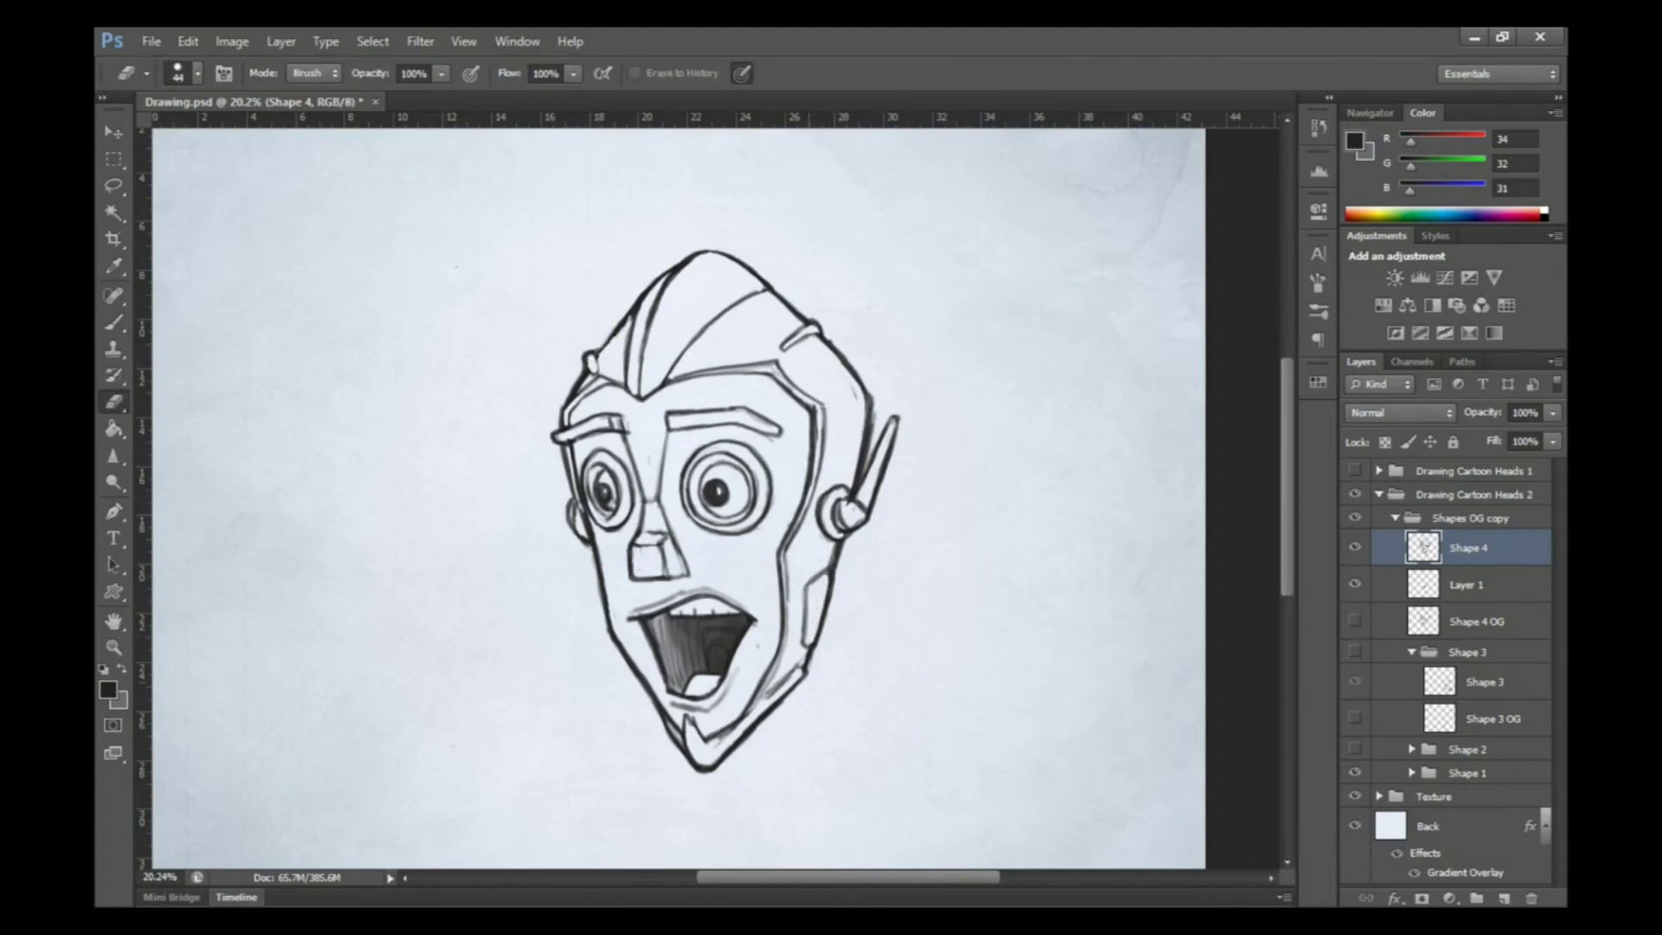
{"action": "key", "text": "b"}
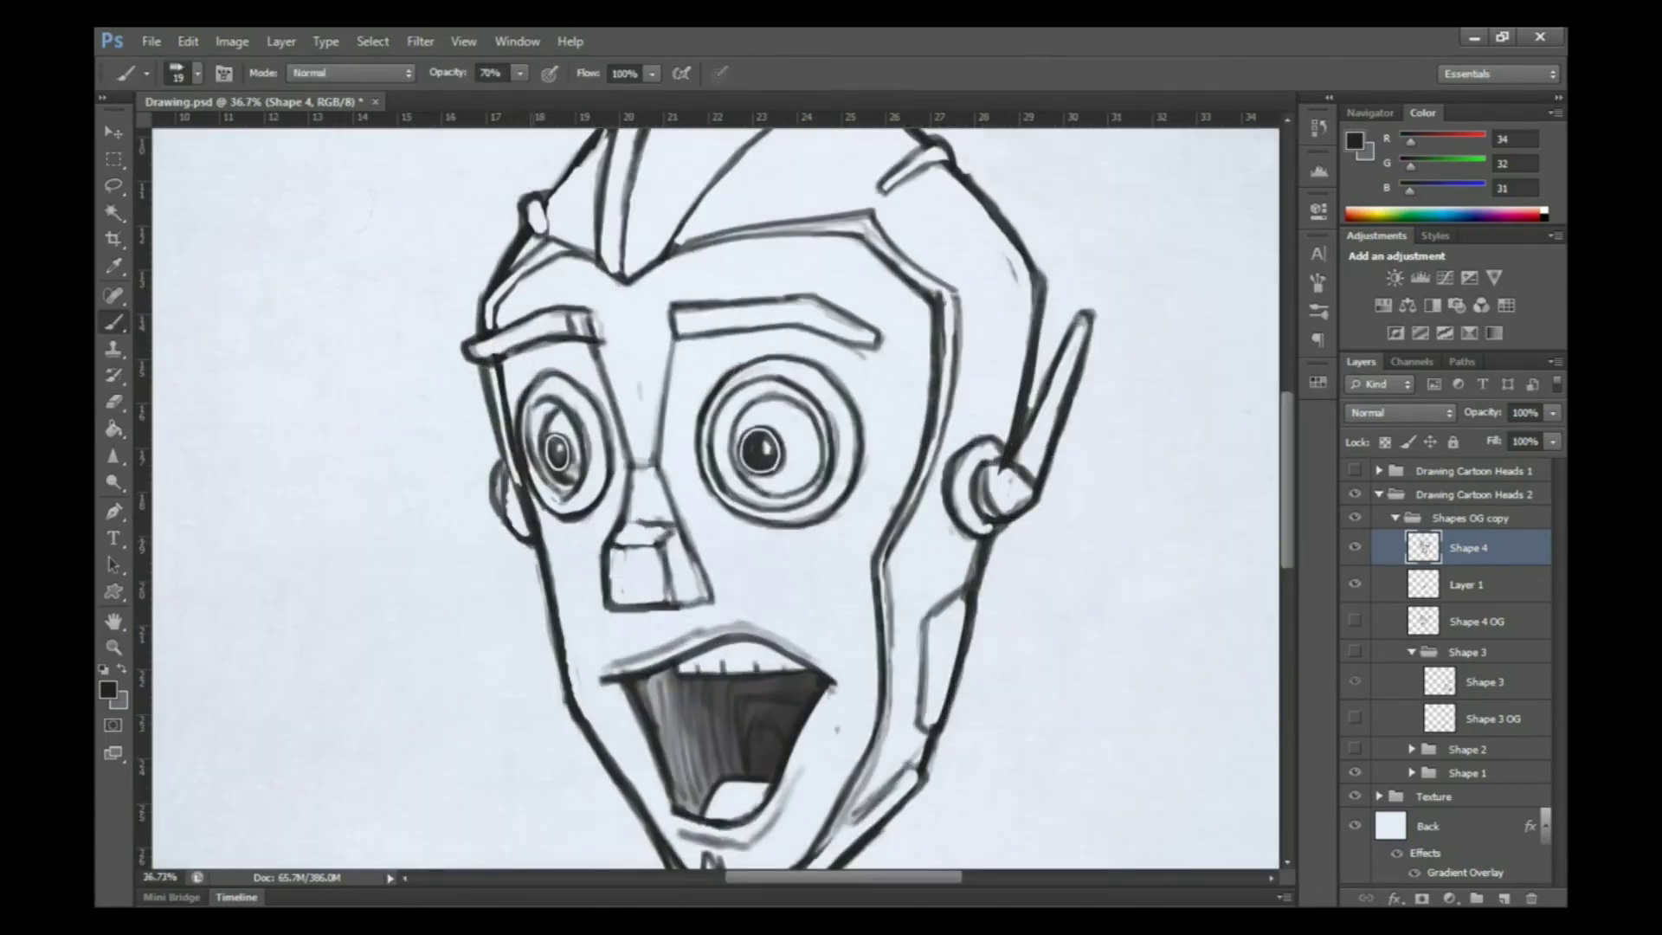
{"action": "mouse_move", "coordinate": [506, 472]}
{"action": "left_mouse_down"}
{"action": "mouse_move", "coordinate": [527, 545]}
{"action": "mouse_move", "coordinate": [511, 528]}
{"action": "left_mouse_up"}
Redraw the left ear, nose, nose bridge and cheek line, erasing stray strokes around the nose
{"action": "key", "text": "e"}
{"action": "key", "text": "b"}
{"action": "left_click_drag", "start_coordinate": [692, 533], "coordinate": [601, 606]}
{"action": "left_click_drag", "start_coordinate": [610, 549], "coordinate": [666, 532]}
{"action": "mouse_move", "coordinate": [718, 562]}
{"action": "left_mouse_down"}
{"action": "mouse_move", "coordinate": [788, 619]}
{"action": "mouse_move", "coordinate": [692, 593]}
{"action": "left_mouse_up"}
{"action": "key", "text": "e"}
{"action": "left_click_drag", "start_coordinate": [636, 485], "coordinate": [641, 606]}
{"action": "key", "text": "b"}
{"action": "left_click_drag", "start_coordinate": [621, 471], "coordinate": [667, 454]}
Rotate the whole head drawing by -0.7° and apply the transform
{"action": "key", "text": "ctrl+0"}
{"action": "key", "text": "v"}
{"action": "key", "text": "ctrl+t"}
{"action": "left_click_drag", "start_coordinate": [757, 253], "coordinate": [752, 253]}
{"action": "key", "text": "Return"}
{"action": "scroll", "coordinate": [692, 484], "scroll_direction": "up", "scroll_amount": 2}
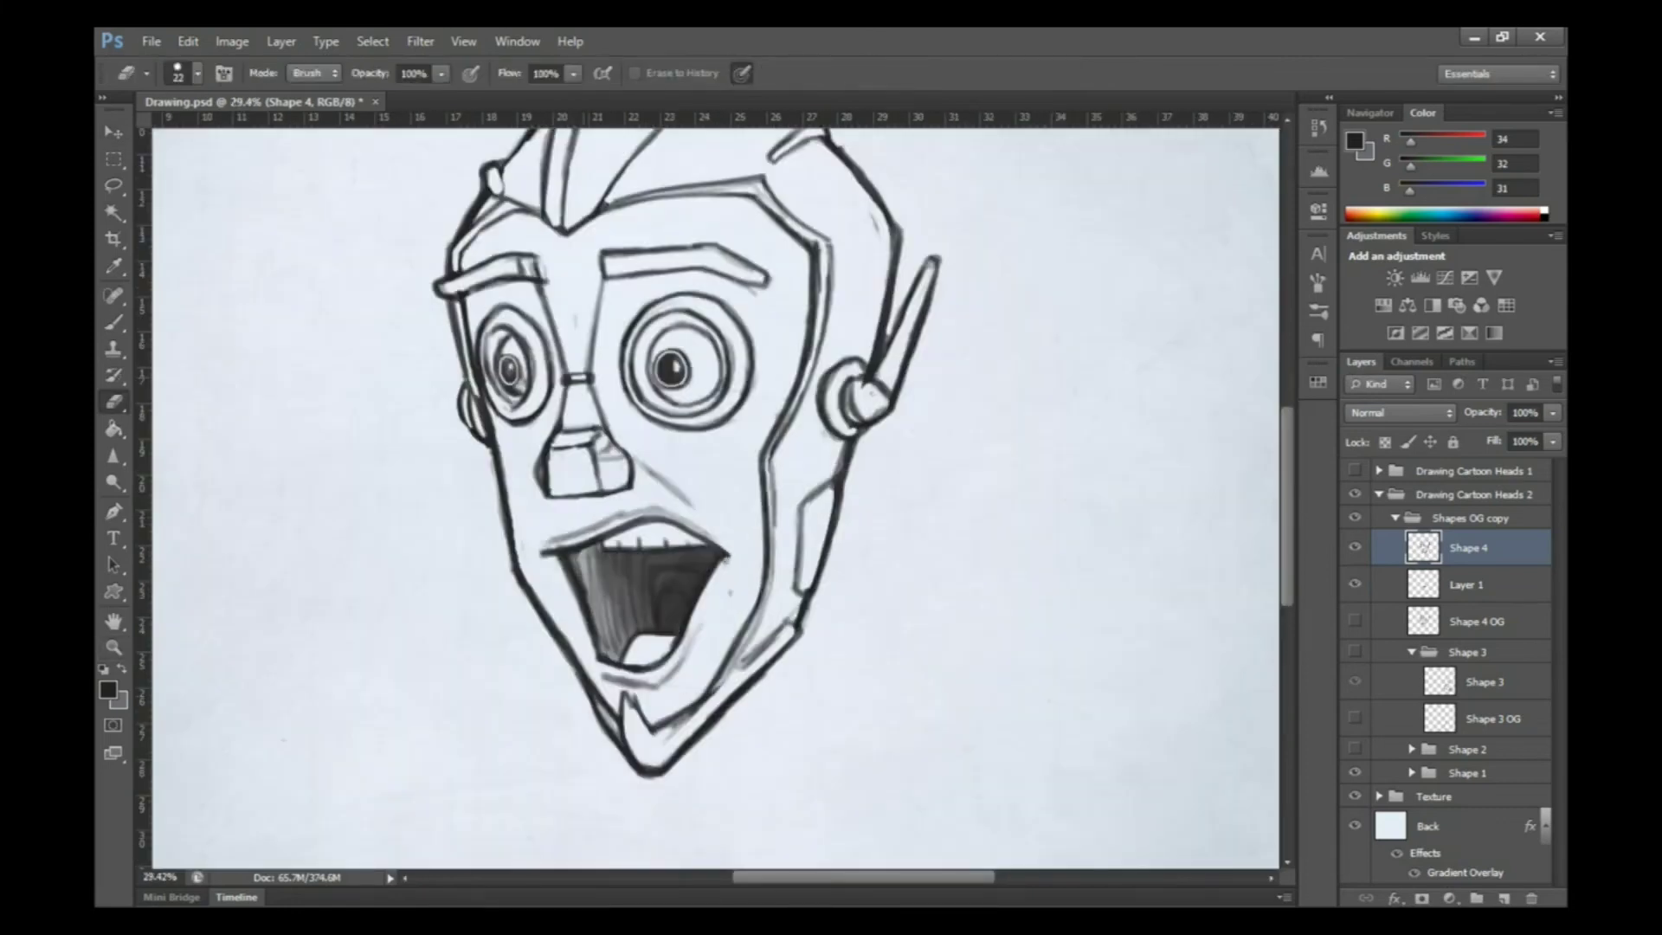
Erase the faint sketch lines along the upper lip
{"action": "key", "text": "b"}
{"action": "key", "text": "e"}
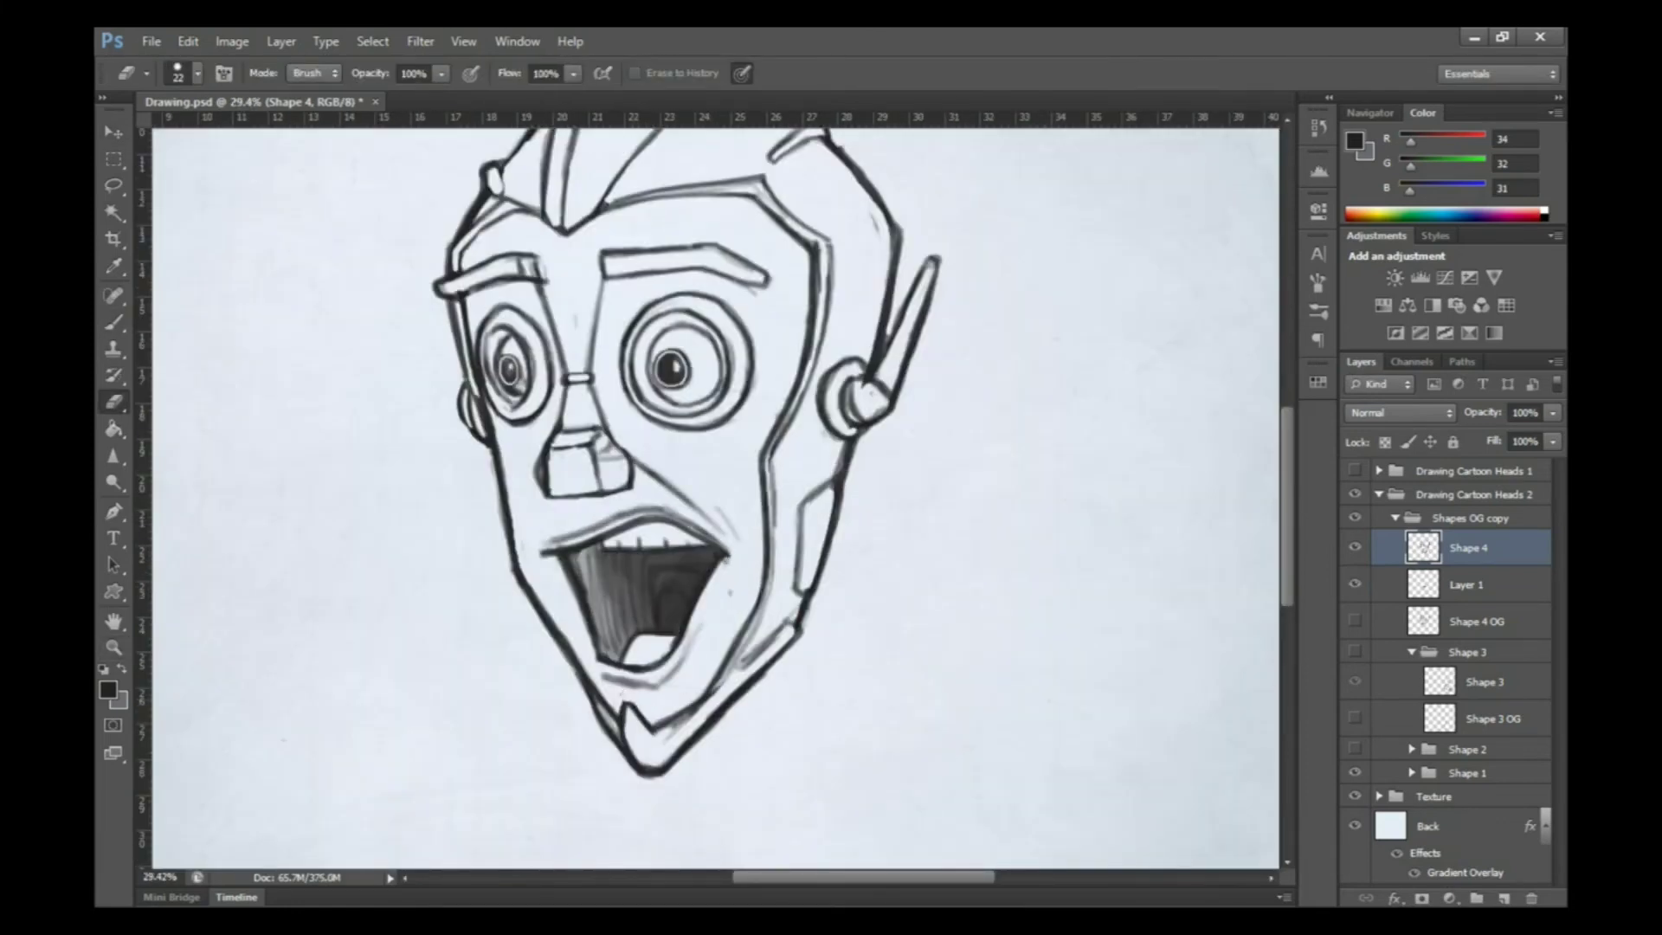
{"action": "mouse_move", "coordinate": [541, 547]}
{"action": "left_mouse_down"}
{"action": "mouse_move", "coordinate": [727, 534]}
{"action": "mouse_move", "coordinate": [606, 485]}
{"action": "left_mouse_up"}
Add a V-shaped stroke between the pointy head's eyebrows
{"action": "key", "text": "b"}
{"action": "key", "text": "e"}
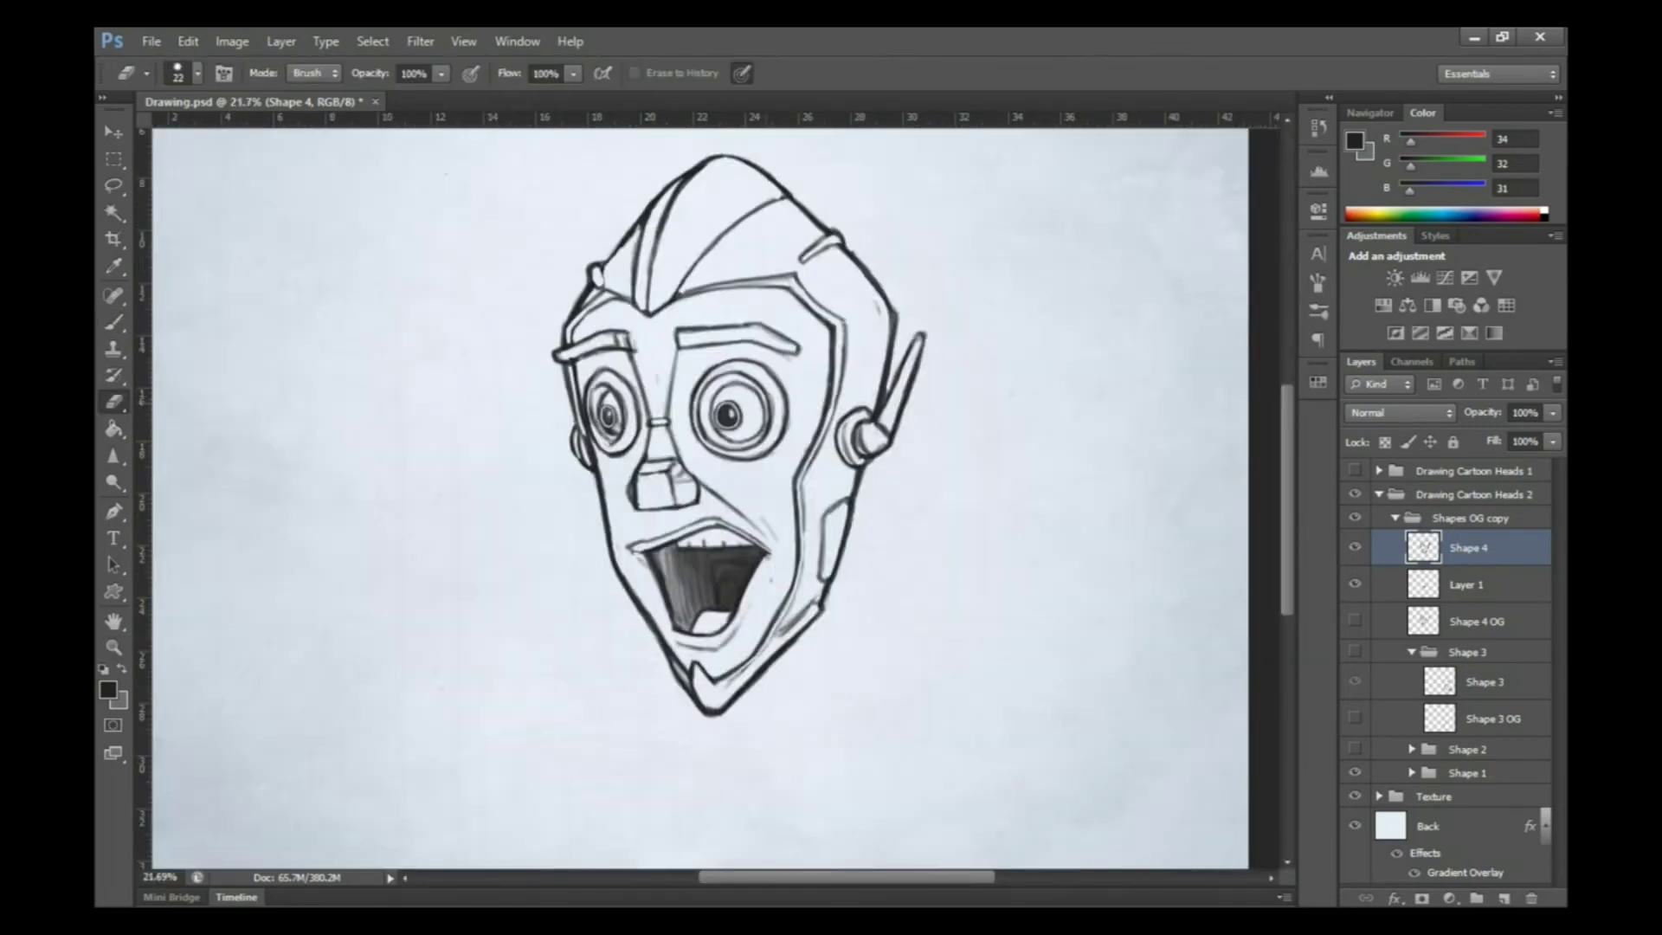
{"action": "key", "text": "b"}
{"action": "mouse_move", "coordinate": [638, 317]}
{"action": "left_mouse_down"}
{"action": "mouse_move", "coordinate": [651, 381]}
{"action": "mouse_move", "coordinate": [662, 318]}
{"action": "left_mouse_up"}
Group the pointy head's layers into a group named 'Shape 4'
{"action": "left_click", "coordinate": [1476, 621], "text": "shift"}
{"action": "key", "text": "ctrl+g"}
{"action": "type", "text": "Shape 4"}
{"action": "key", "text": "Return"}
On a blank layer, sketch a rounded U-shaped head outline and clean stray lines
{"action": "key", "text": "z"}
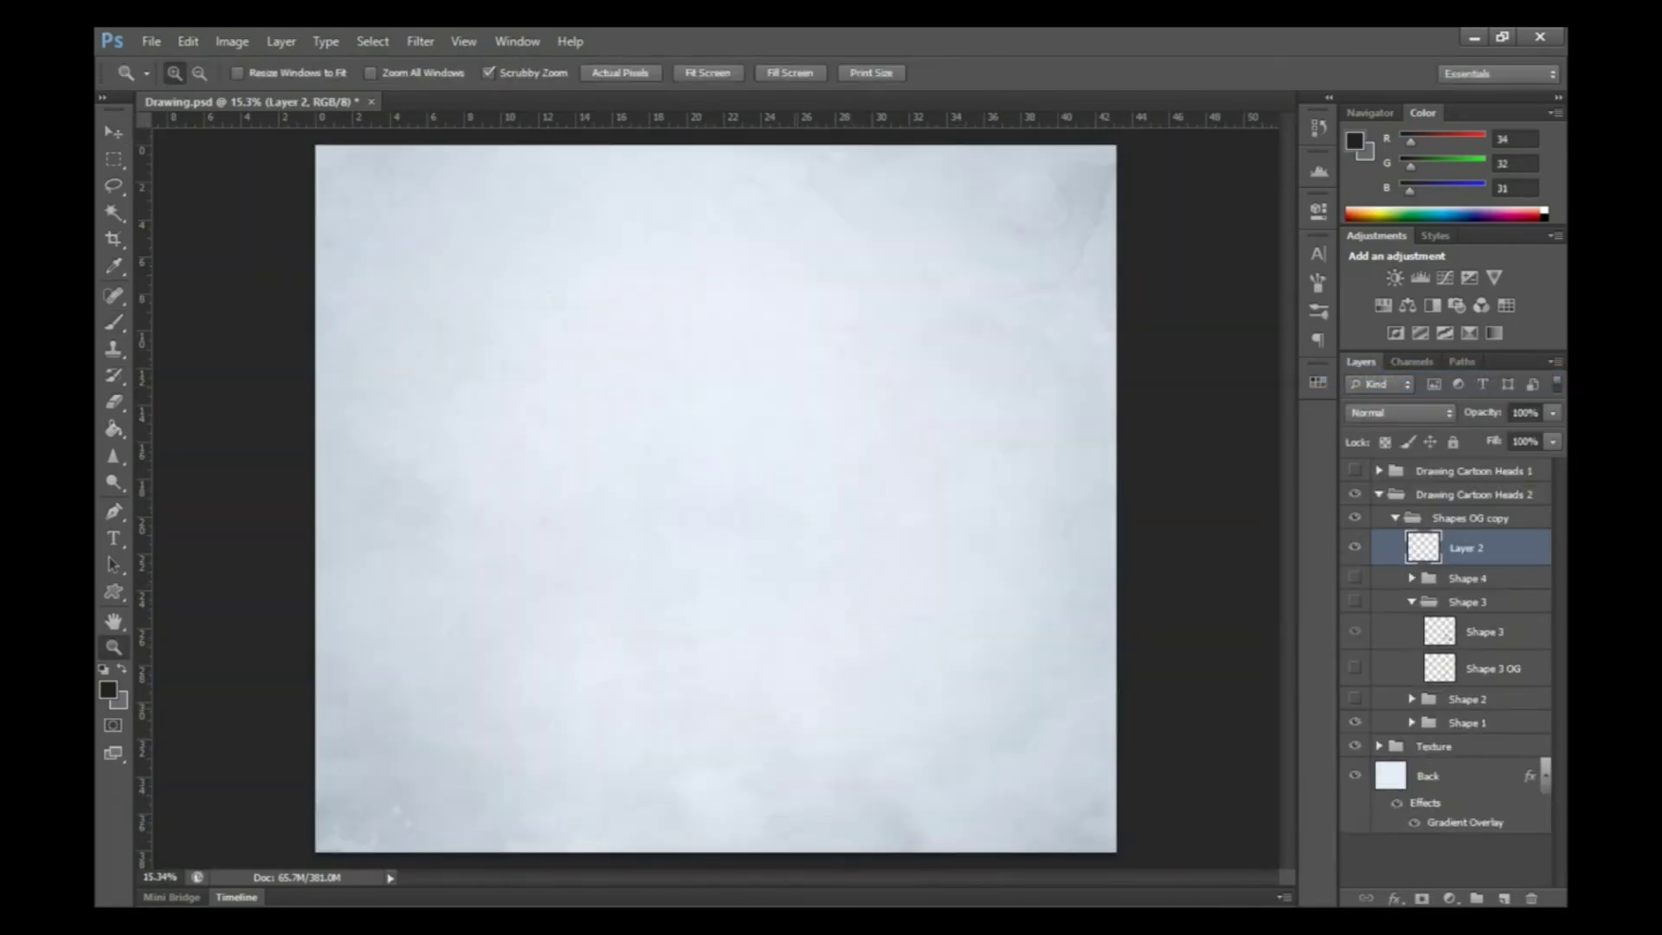
{"action": "key", "text": "b"}
{"action": "left_click_drag", "start_coordinate": [640, 379], "coordinate": [819, 463]}
{"action": "mouse_move", "coordinate": [606, 494]}
{"action": "left_mouse_down"}
{"action": "mouse_move", "coordinate": [712, 344]}
{"action": "mouse_move", "coordinate": [809, 510]}
{"action": "mouse_move", "coordinate": [810, 373]}
{"action": "left_mouse_up"}
{"action": "key", "text": "e"}
{"action": "left_click_drag", "start_coordinate": [628, 400], "coordinate": [616, 610]}
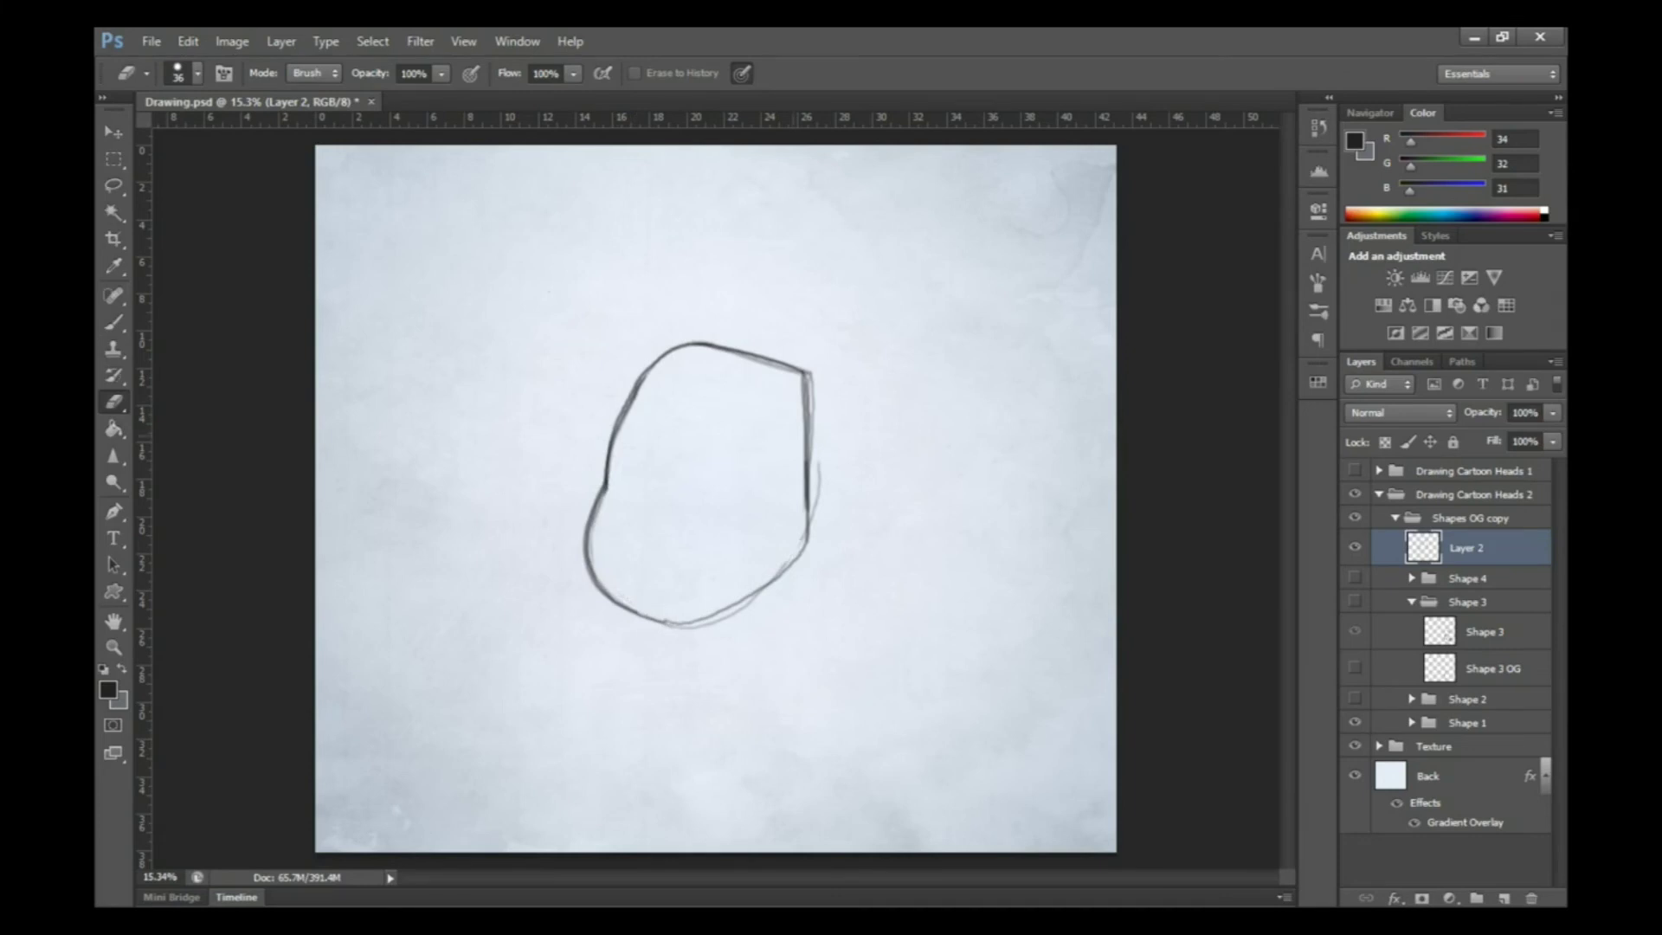
{"action": "key", "text": "b"}
{"action": "mouse_move", "coordinate": [666, 346]}
{"action": "left_mouse_down"}
{"action": "mouse_move", "coordinate": [597, 537]}
{"action": "mouse_move", "coordinate": [809, 368]}
{"action": "left_mouse_up"}
Rename the outline layer 'Shape 5 OG' and keep a duplicate named 'Shape 5'
{"action": "double_click", "coordinate": [1483, 632]}
{"action": "right_click", "coordinate": [1483, 631]}
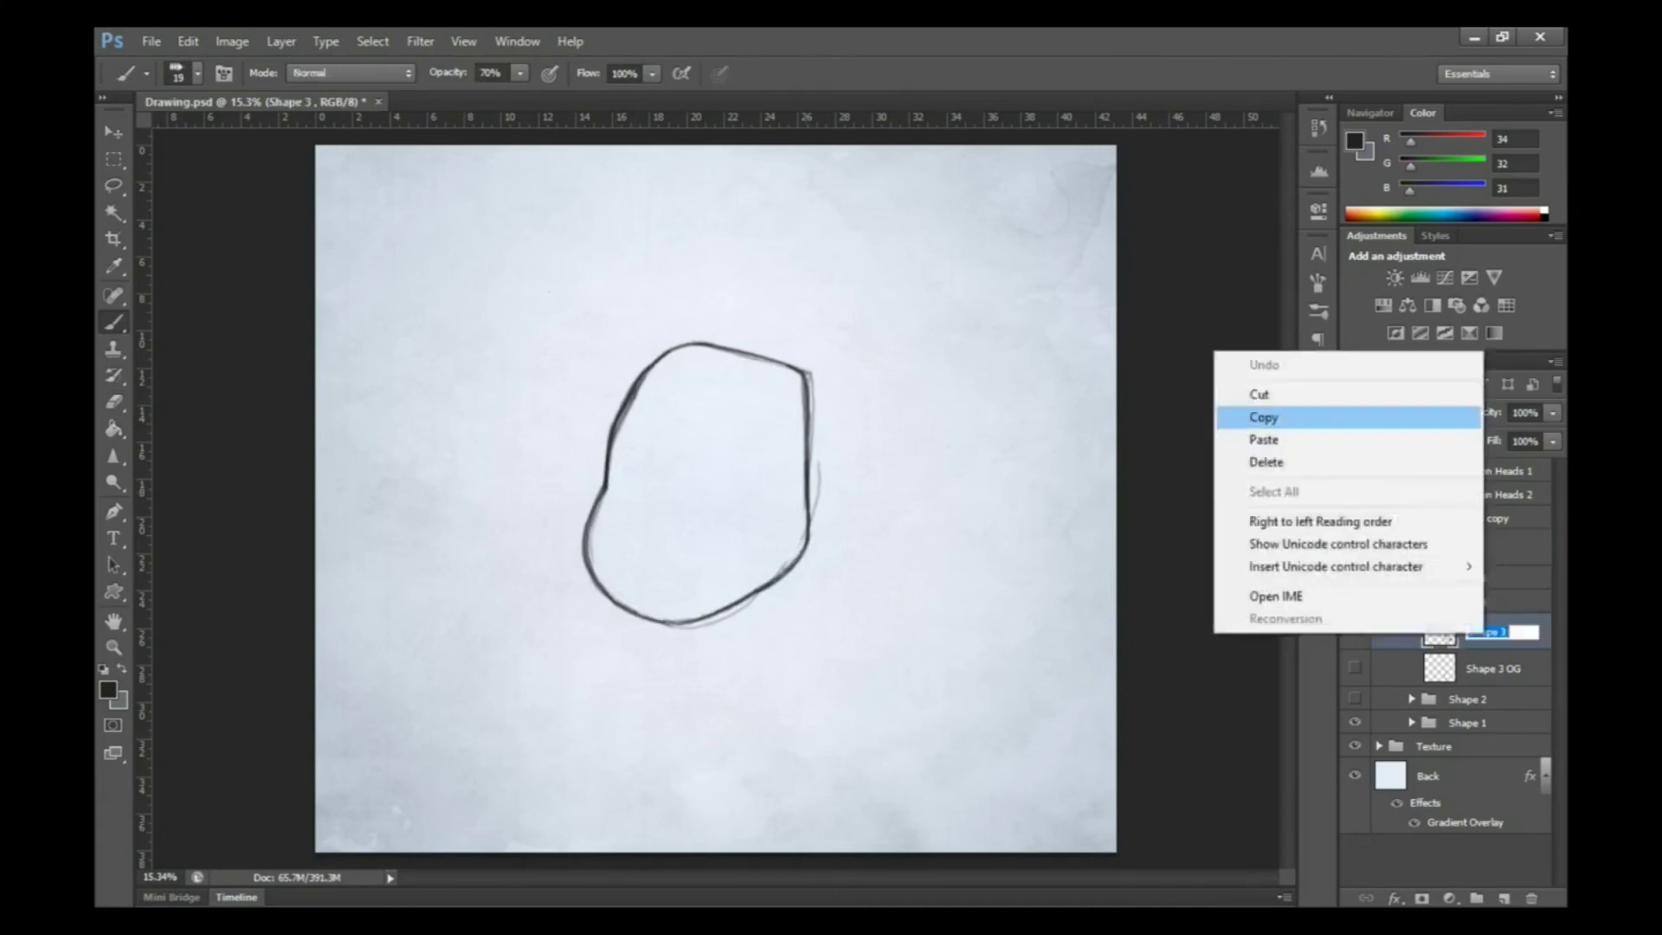
{"action": "left_click", "coordinate": [1485, 547]}
{"action": "type", "text": "Shape 5 OG"}
{"action": "key", "text": "Return"}
{"action": "type", "text": "Shape 5"}
{"action": "key", "text": "Return"}
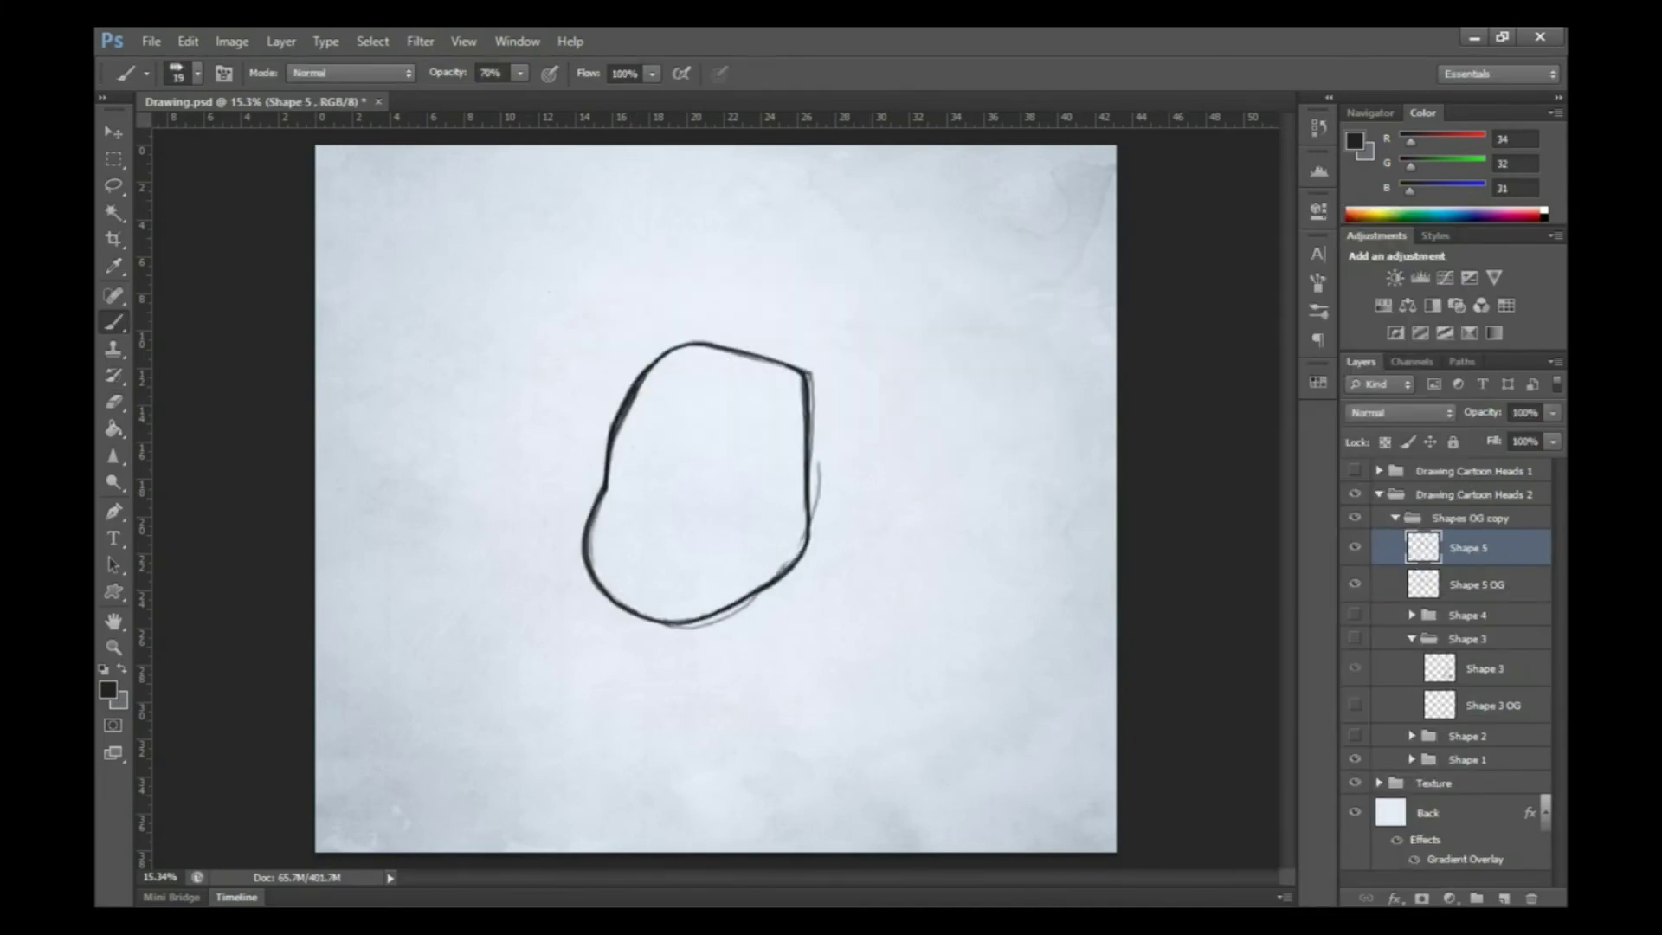
{"action": "key", "text": "e"}
Erase a stray stroke, then draw the eye, wide open mouth, chin line and ear
{"action": "left_click_drag", "start_coordinate": [809, 372], "coordinate": [817, 511]}
{"action": "key", "text": "b"}
{"action": "left_click_drag", "start_coordinate": [641, 473], "coordinate": [636, 500]}
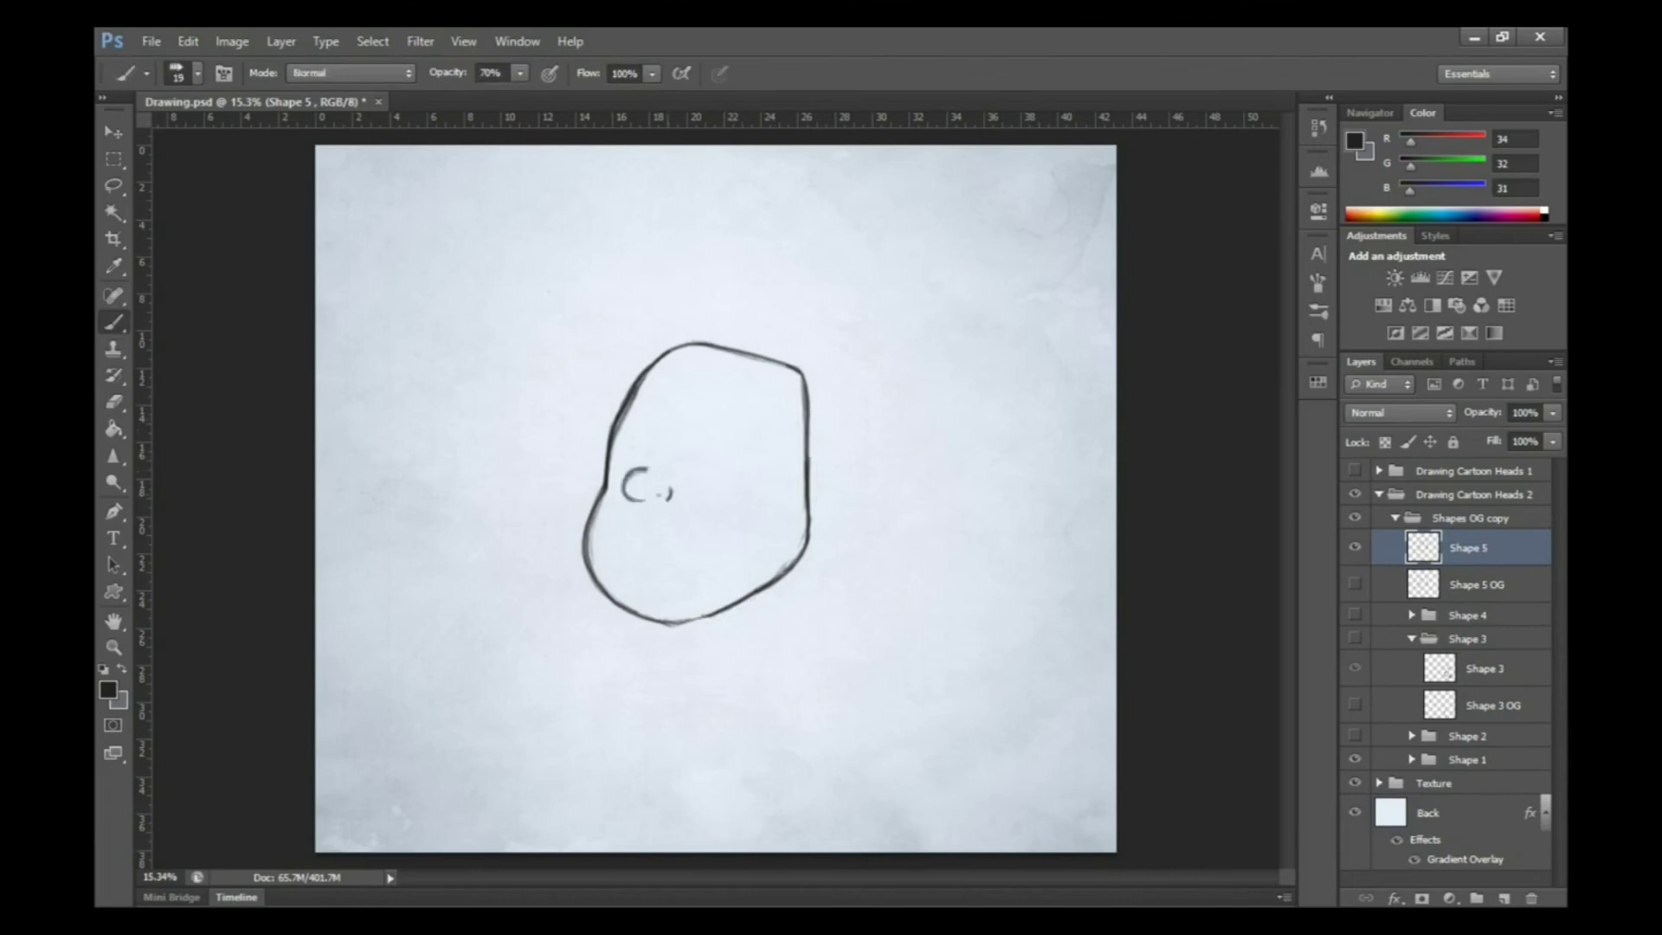
{"action": "left_click_drag", "start_coordinate": [672, 447], "coordinate": [692, 467]}
{"action": "mouse_move", "coordinate": [610, 529]}
{"action": "left_mouse_down"}
{"action": "mouse_move", "coordinate": [738, 517]}
{"action": "mouse_move", "coordinate": [706, 564]}
{"action": "mouse_move", "coordinate": [627, 578]}
{"action": "mouse_move", "coordinate": [662, 588]}
{"action": "left_mouse_up"}
{"action": "left_click_drag", "start_coordinate": [807, 443], "coordinate": [792, 502]}
{"action": "left_click_drag", "start_coordinate": [634, 385], "coordinate": [587, 322]}
Add shaggy hair tufts and strands on the sides and top of the head
{"action": "mouse_move", "coordinate": [714, 333]}
{"action": "left_mouse_down"}
{"action": "mouse_move", "coordinate": [814, 331]}
{"action": "mouse_move", "coordinate": [814, 346]}
{"action": "left_mouse_up"}
{"action": "mouse_move", "coordinate": [621, 373]}
{"action": "left_mouse_down"}
{"action": "mouse_move", "coordinate": [589, 316]}
{"action": "mouse_move", "coordinate": [726, 308]}
{"action": "left_mouse_up"}
{"action": "left_click_drag", "start_coordinate": [742, 312], "coordinate": [803, 289]}
{"action": "left_click_drag", "start_coordinate": [815, 440], "coordinate": [848, 408]}
{"action": "left_click_drag", "start_coordinate": [827, 463], "coordinate": [856, 502]}
{"action": "left_click_drag", "start_coordinate": [731, 362], "coordinate": [786, 413]}
{"action": "left_click_drag", "start_coordinate": [794, 419], "coordinate": [772, 463]}
Erase parts of the head outline and upper lip, then redraw the jaw, hair and hairline strands
{"action": "key", "text": "e"}
{"action": "mouse_move", "coordinate": [666, 347]}
{"action": "left_mouse_down"}
{"action": "mouse_move", "coordinate": [745, 355]}
{"action": "mouse_move", "coordinate": [806, 419]}
{"action": "left_mouse_up"}
{"action": "left_click_drag", "start_coordinate": [651, 370], "coordinate": [618, 423]}
{"action": "mouse_move", "coordinate": [688, 523]}
{"action": "left_mouse_down"}
{"action": "mouse_move", "coordinate": [727, 519]}
{"action": "mouse_move", "coordinate": [782, 577]}
{"action": "left_mouse_up"}
{"action": "key", "text": "b"}
{"action": "mouse_move", "coordinate": [606, 327]}
{"action": "left_mouse_down"}
{"action": "mouse_move", "coordinate": [585, 379]}
{"action": "mouse_move", "coordinate": [591, 433]}
{"action": "left_mouse_up"}
{"action": "mouse_move", "coordinate": [654, 339]}
{"action": "left_mouse_down"}
{"action": "mouse_move", "coordinate": [617, 358]}
{"action": "mouse_move", "coordinate": [736, 312]}
{"action": "mouse_move", "coordinate": [762, 352]}
{"action": "mouse_move", "coordinate": [866, 329]}
{"action": "left_mouse_up"}
{"action": "mouse_move", "coordinate": [779, 424]}
{"action": "left_mouse_down"}
{"action": "mouse_move", "coordinate": [833, 459]}
{"action": "mouse_move", "coordinate": [805, 483]}
{"action": "left_mouse_up"}
Refine the tongue, lips, right eyebrow and top of the right eye
{"action": "mouse_move", "coordinate": [627, 578]}
{"action": "left_mouse_down"}
{"action": "mouse_move", "coordinate": [723, 558]}
{"action": "mouse_move", "coordinate": [707, 567]}
{"action": "left_mouse_up"}
{"action": "left_click_drag", "start_coordinate": [626, 593], "coordinate": [665, 587]}
{"action": "left_click_drag", "start_coordinate": [620, 525], "coordinate": [701, 518]}
{"action": "left_click_drag", "start_coordinate": [669, 424], "coordinate": [708, 422]}
{"action": "mouse_move", "coordinate": [672, 448]}
{"action": "left_mouse_down"}
{"action": "mouse_move", "coordinate": [811, 359]}
{"action": "mouse_move", "coordinate": [883, 468]}
{"action": "left_mouse_up"}
Add dreadlock-like hair locks on the right side and top of the head
{"action": "left_click_drag", "start_coordinate": [805, 429], "coordinate": [893, 381]}
{"action": "left_click_drag", "start_coordinate": [791, 381], "coordinate": [879, 342]}
{"action": "left_click_drag", "start_coordinate": [748, 347], "coordinate": [818, 318]}
{"action": "left_click_drag", "start_coordinate": [625, 381], "coordinate": [671, 357]}
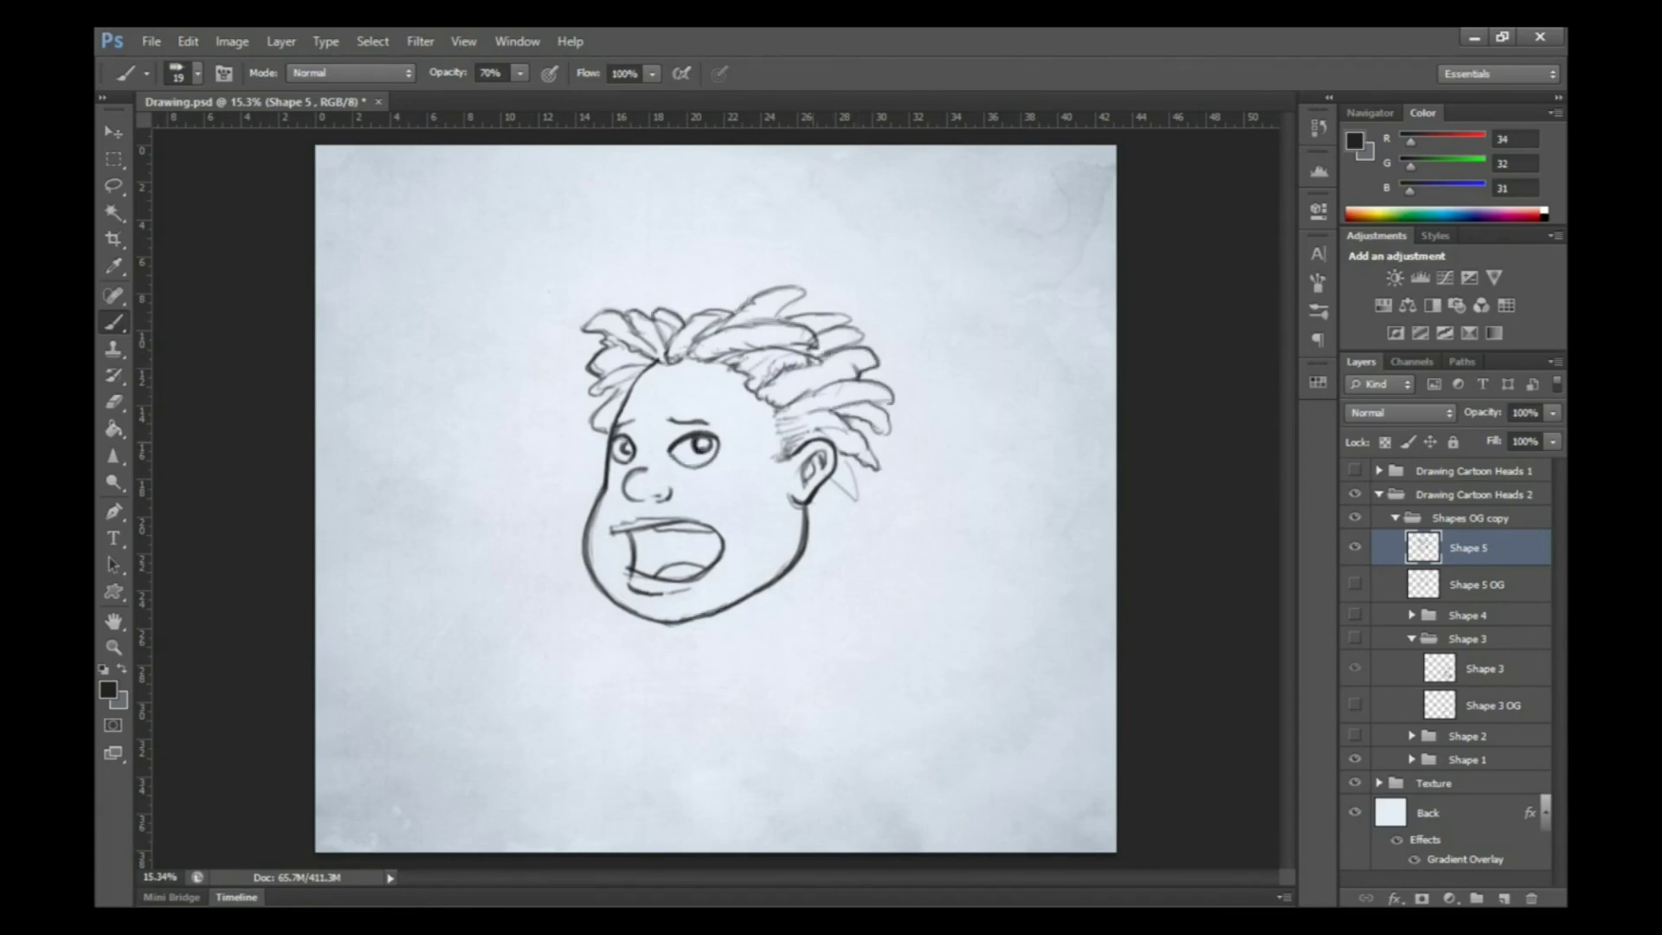
Darken the right-side hair locks, hatch near the ear, and bolden the cheek and chin outline
{"action": "key", "text": "e"}
{"action": "key", "text": "b"}
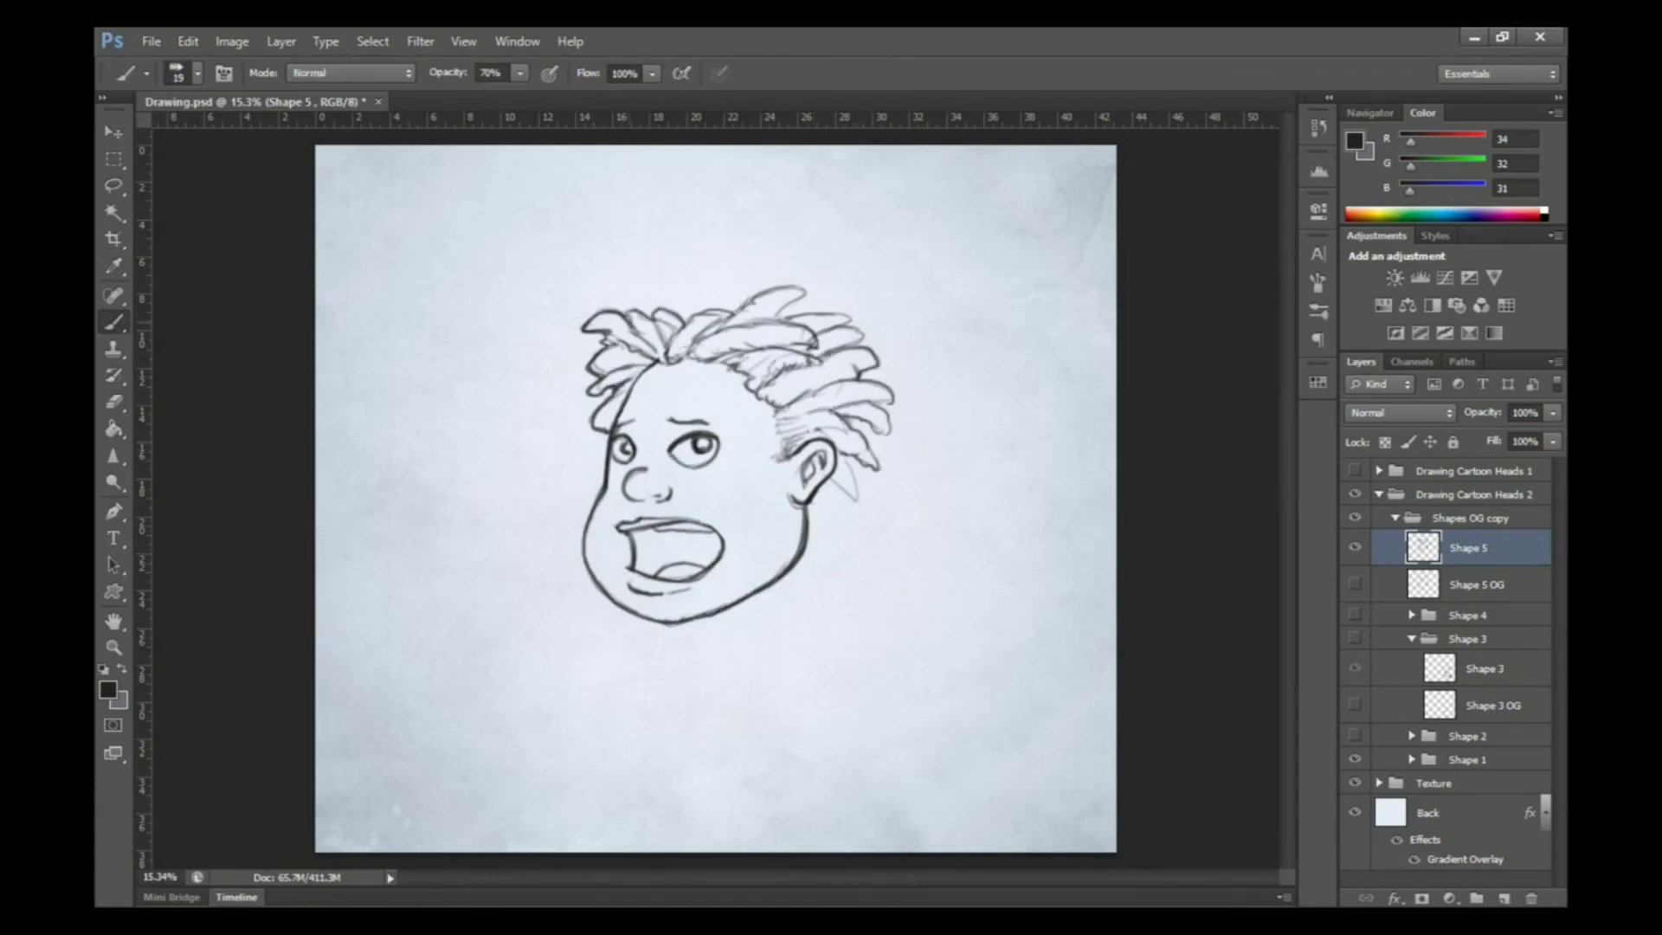
{"action": "mouse_move", "coordinate": [866, 312]}
{"action": "left_mouse_down"}
{"action": "mouse_move", "coordinate": [829, 345]}
{"action": "mouse_move", "coordinate": [774, 318]}
{"action": "left_mouse_up"}
{"action": "left_click_drag", "start_coordinate": [777, 406], "coordinate": [810, 455]}
{"action": "left_click_drag", "start_coordinate": [895, 389], "coordinate": [873, 433]}
{"action": "left_click_drag", "start_coordinate": [835, 475], "coordinate": [857, 502]}
{"action": "left_click_drag", "start_coordinate": [602, 489], "coordinate": [581, 606]}
Darken the left cheek and chin outline, the left hair outline, and the top hair tuft
{"action": "key", "text": "e"}
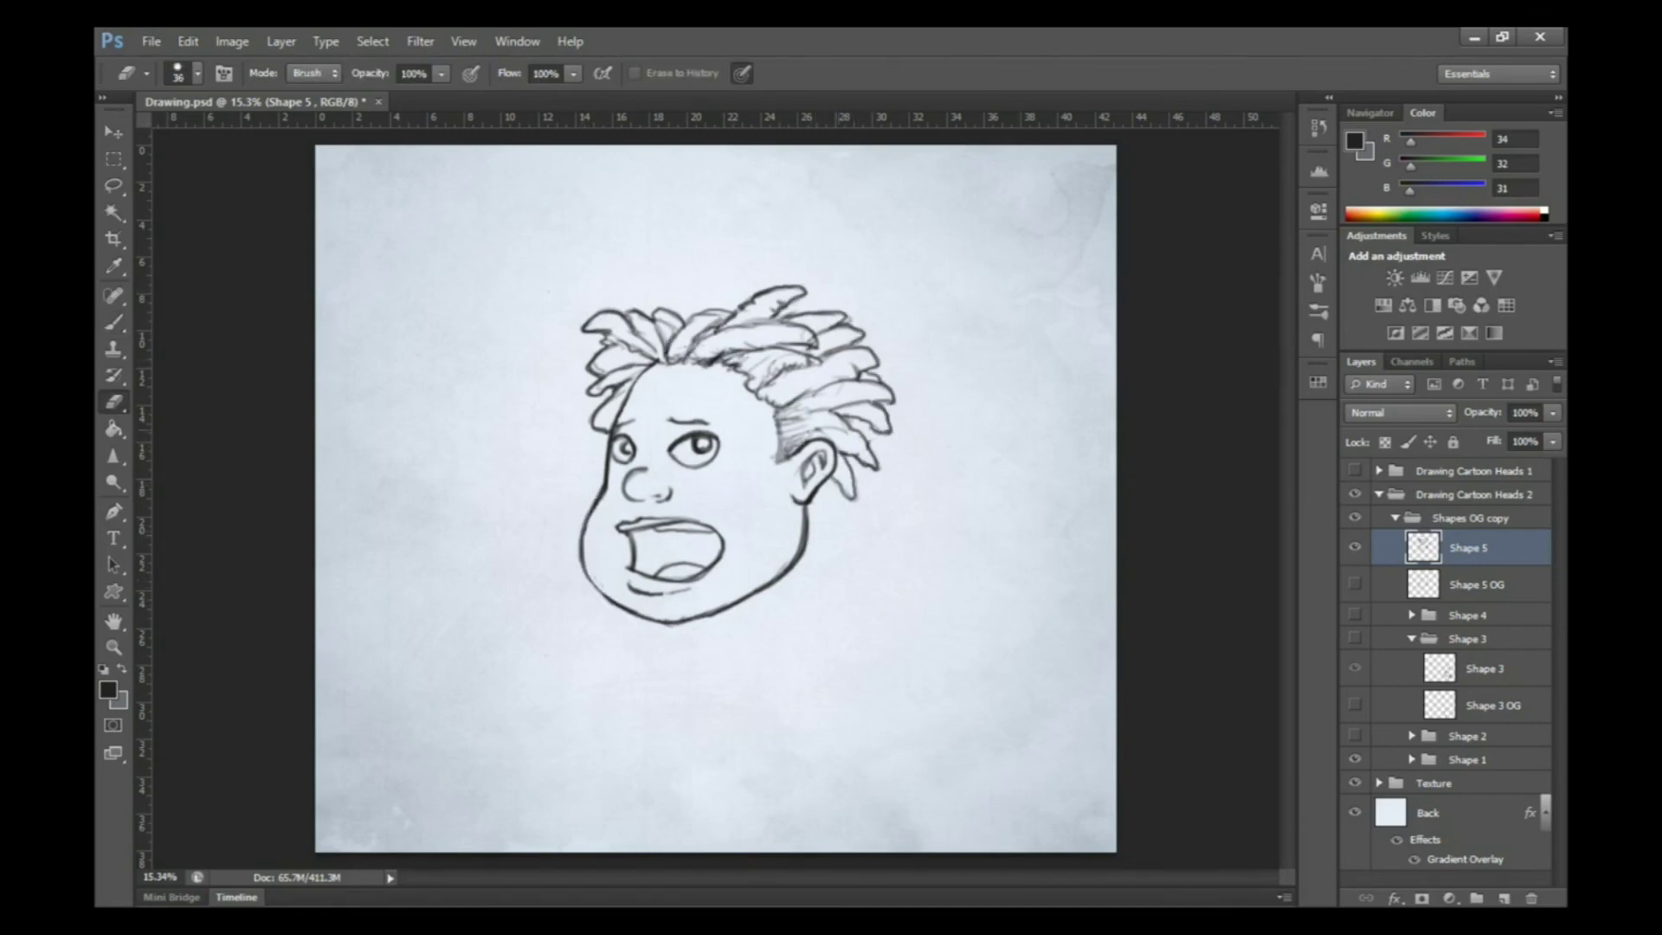
{"action": "key", "text": "b"}
{"action": "left_click_drag", "start_coordinate": [578, 512], "coordinate": [701, 619]}
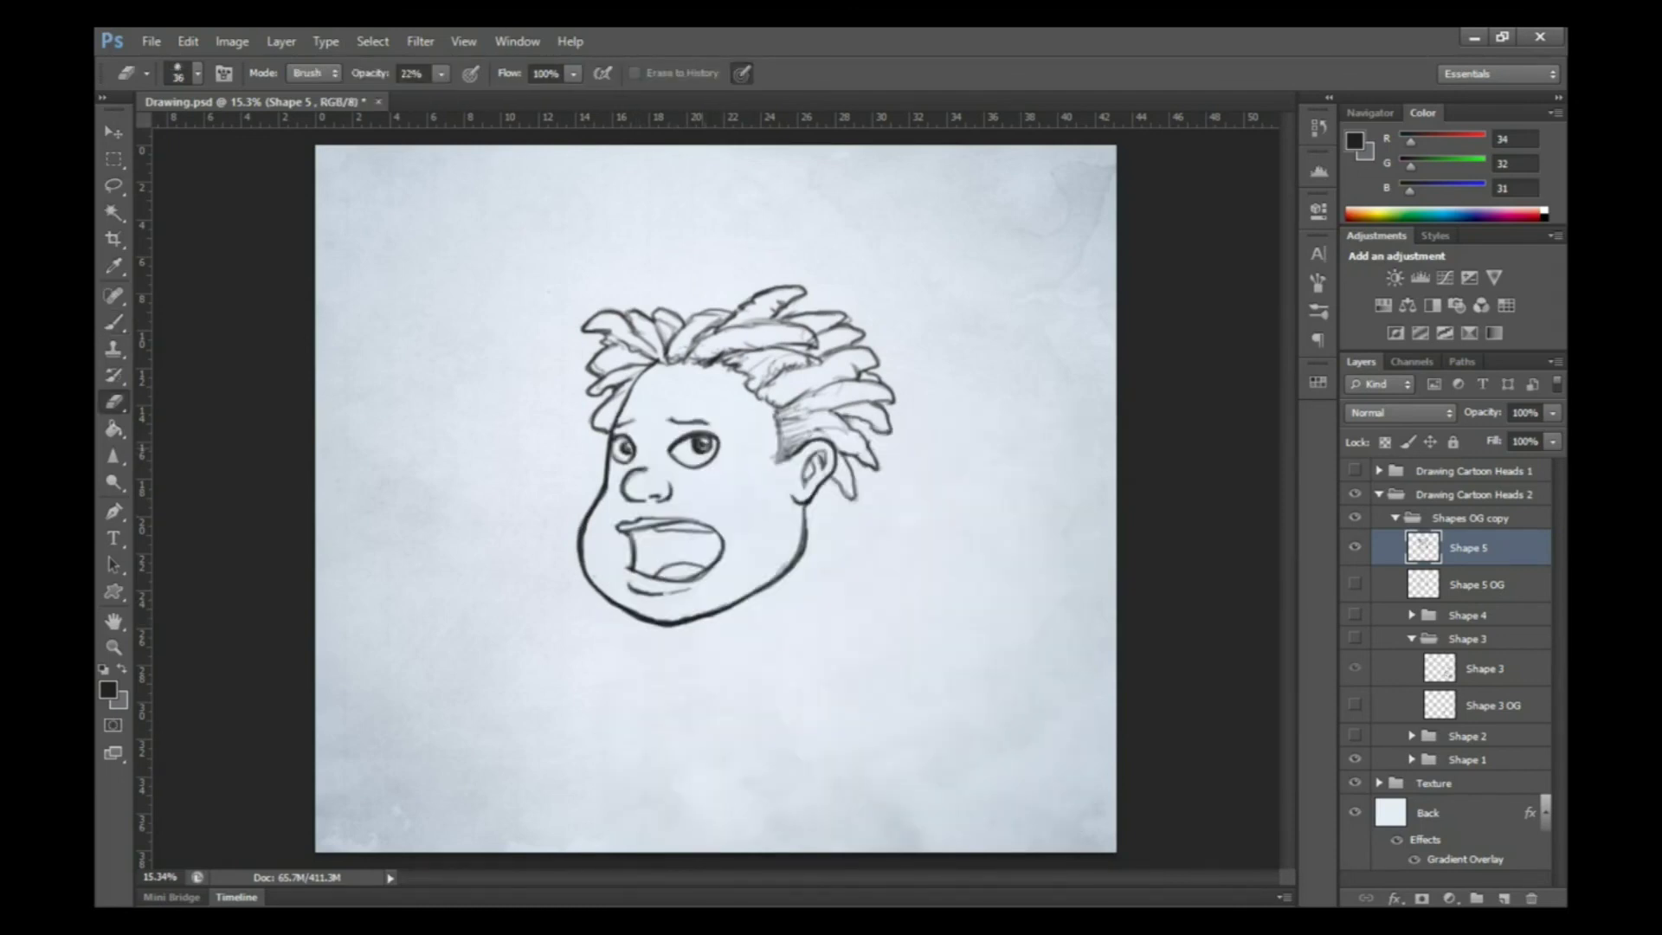
{"action": "left_click_drag", "start_coordinate": [582, 308], "coordinate": [625, 370]}
{"action": "left_click_drag", "start_coordinate": [613, 371], "coordinate": [590, 433]}
{"action": "left_click_drag", "start_coordinate": [644, 307], "coordinate": [660, 321]}
{"action": "left_click_drag", "start_coordinate": [685, 322], "coordinate": [697, 293]}
{"action": "left_click_drag", "start_coordinate": [691, 315], "coordinate": [735, 296]}
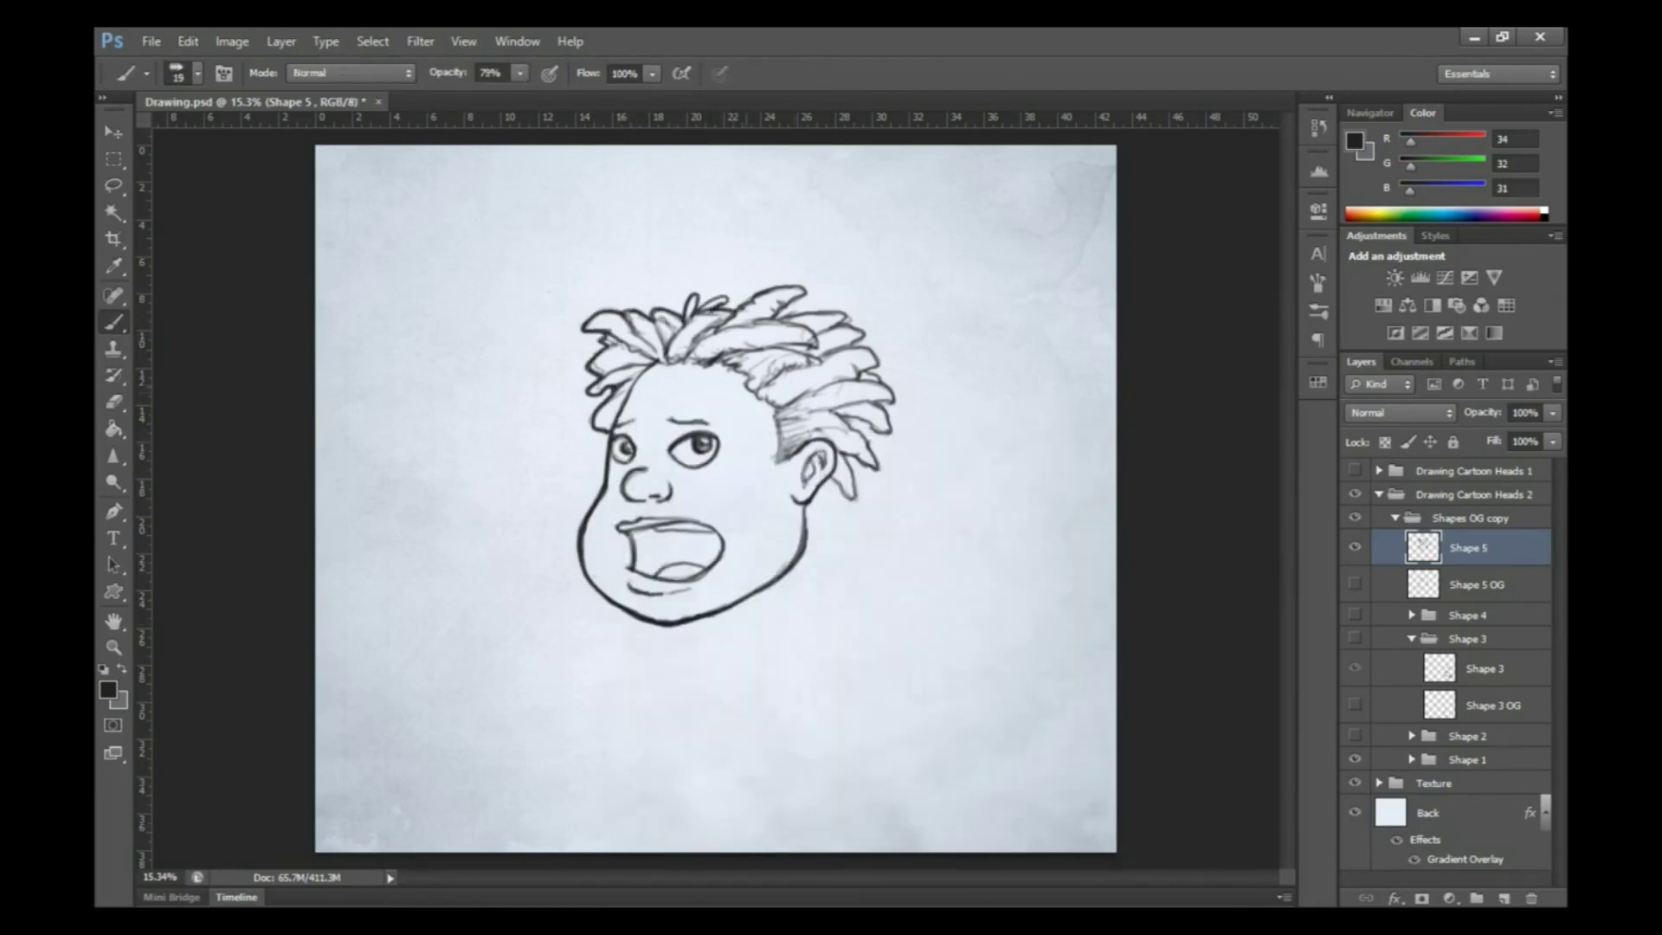
Hatch the right, top, and left-edge hair and darken the right-side locks
{"action": "left_click_drag", "start_coordinate": [760, 372], "coordinate": [827, 414]}
{"action": "left_click_drag", "start_coordinate": [605, 402], "coordinate": [620, 425]}
{"action": "mouse_move", "coordinate": [621, 322]}
{"action": "left_mouse_down"}
{"action": "mouse_move", "coordinate": [728, 362]}
{"action": "mouse_move", "coordinate": [826, 450]}
{"action": "mouse_move", "coordinate": [835, 497]}
{"action": "left_mouse_up"}
{"action": "left_click_drag", "start_coordinate": [891, 441], "coordinate": [841, 414]}
{"action": "left_click_drag", "start_coordinate": [891, 408], "coordinate": [833, 389]}
Lasso the inside of the mouth, shade it dark grey, then deselect
{"action": "key", "text": "l"}
{"action": "mouse_move", "coordinate": [657, 575]}
{"action": "left_mouse_down"}
{"action": "mouse_move", "coordinate": [634, 535]}
{"action": "mouse_move", "coordinate": [722, 545]}
{"action": "mouse_move", "coordinate": [718, 563]}
{"action": "left_mouse_up"}
{"action": "key", "text": "b"}
{"action": "left_click", "coordinate": [372, 41]}
{"action": "left_click", "coordinate": [385, 80]}
Return to the Brush and set a smaller brush size
{"action": "key", "text": "e"}
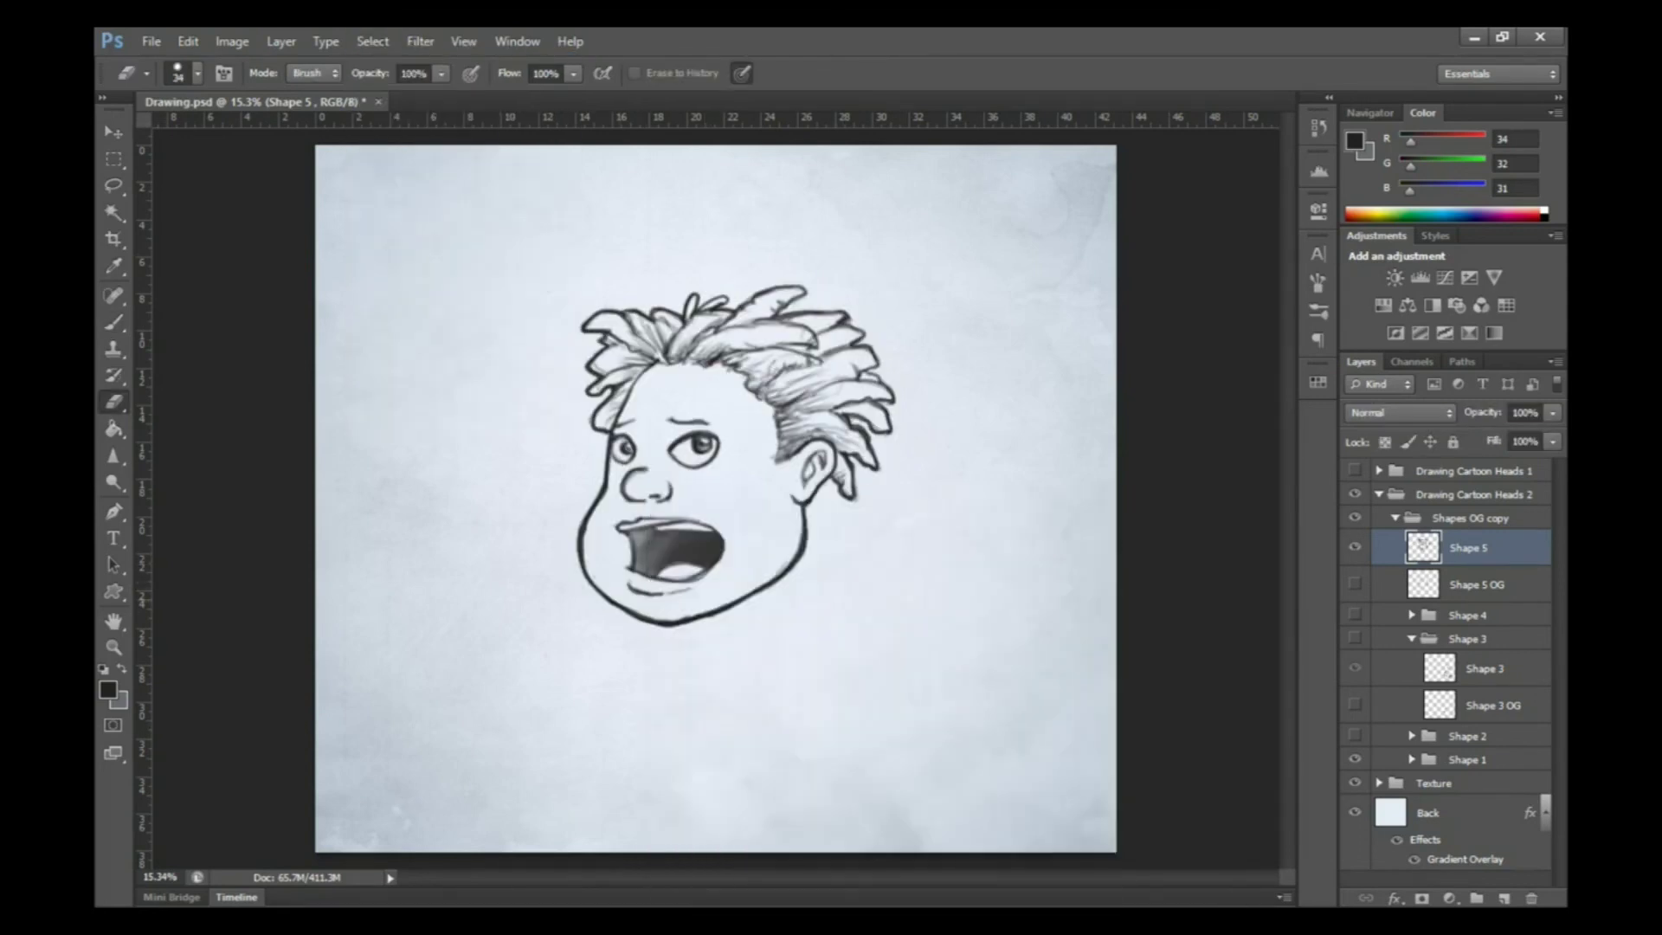
{"action": "key", "text": "b"}
{"action": "right_click", "coordinate": [592, 493]}
{"action": "key", "text": "Return"}
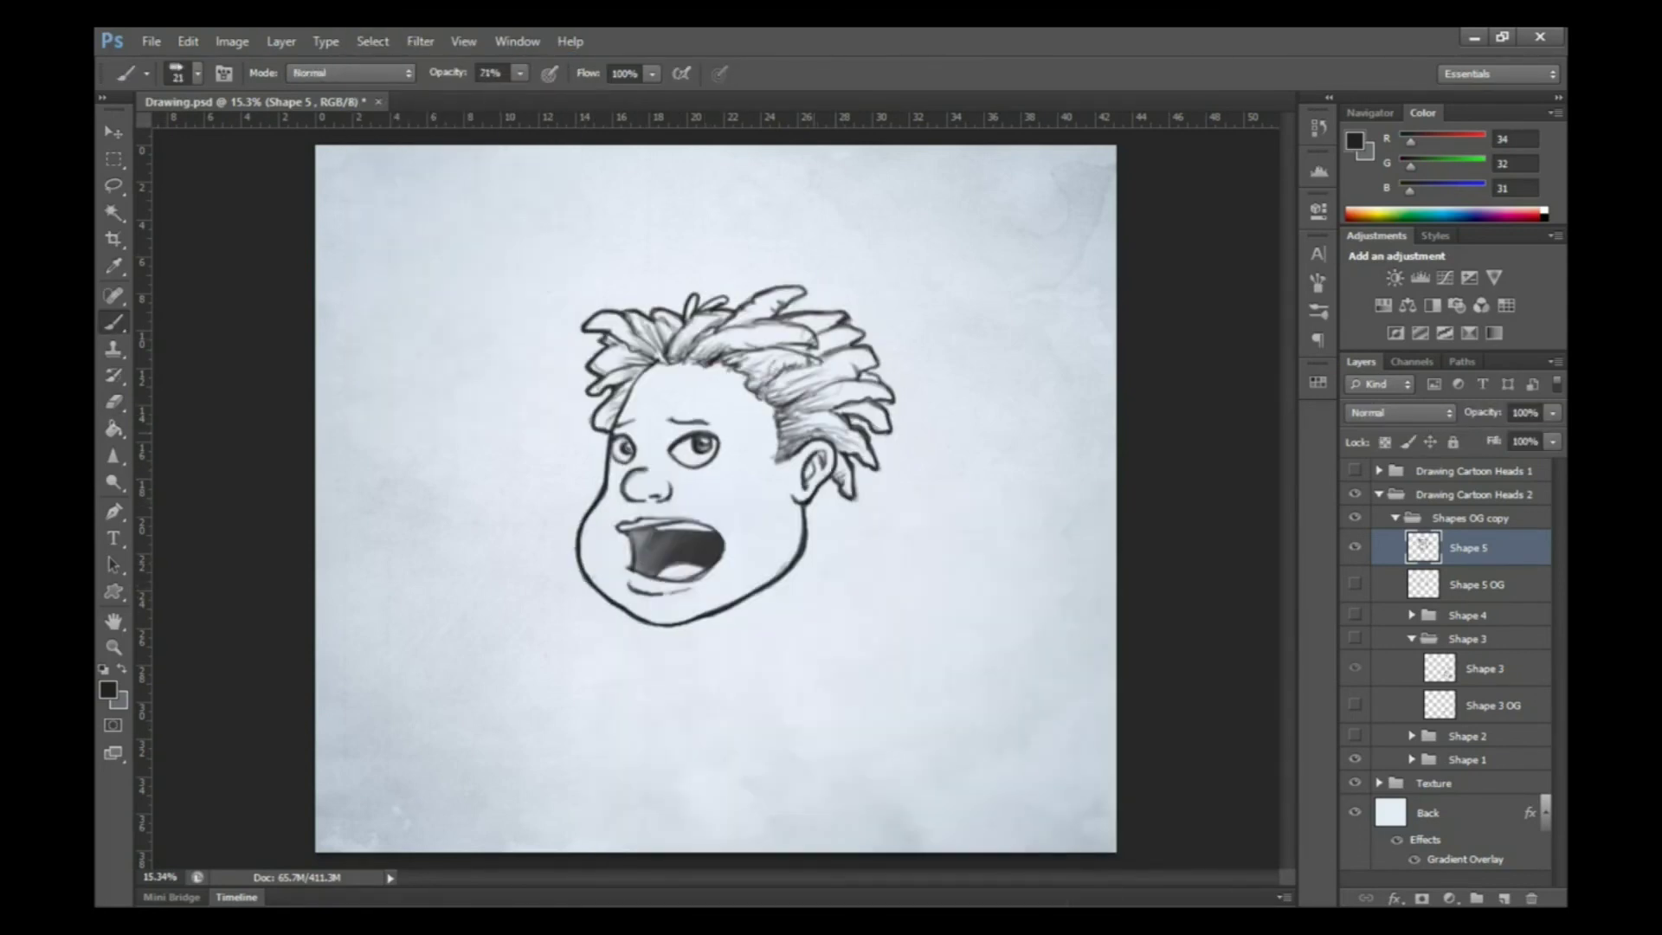